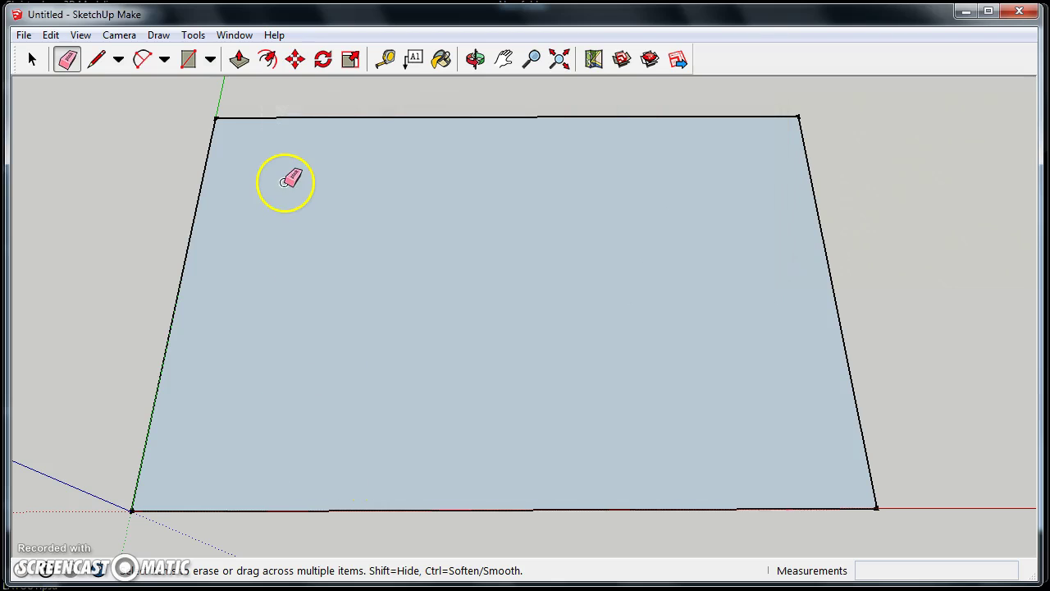
# Step: Import the 20 lb washer model and place it on the floor
pyautogui.press('space')
pyautogui.moveTo(434, 389)
pyautogui.mouseDown(button='middle')
pyautogui.moveTo(462, 311)
pyautogui.moveTo(443, 185)
pyautogui.moveTo(410, 237)
pyautogui.moveTo(577, 201)
pyautogui.moveTo(574, 267)
pyautogui.moveTo(548, 371)
pyautogui.moveTo(593, 380)
pyautogui.moveTo(555, 380)
pyautogui.mouseUp(button='middle')
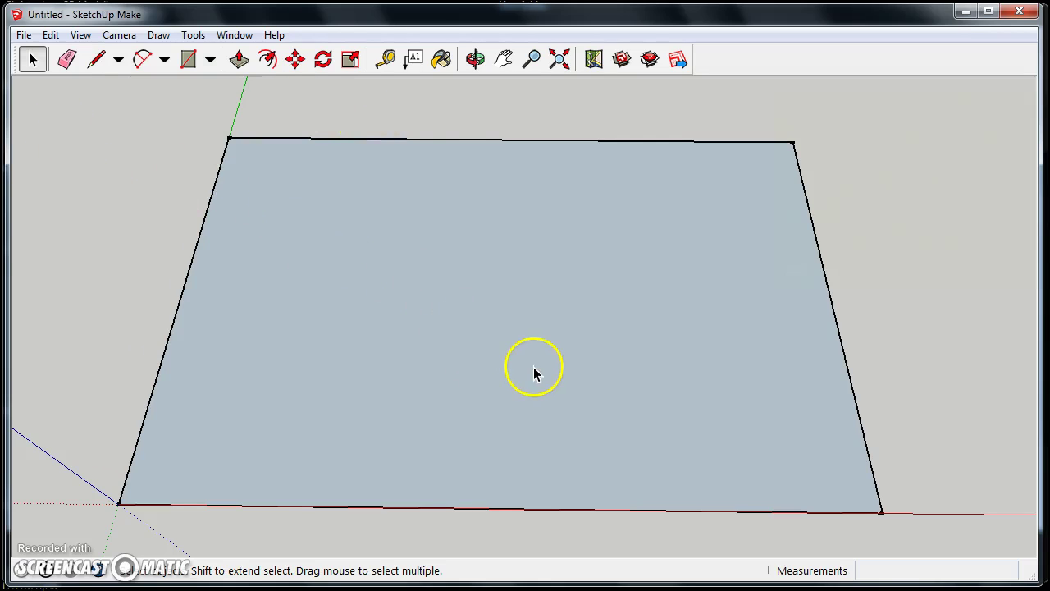
pyautogui.click(19, 35)
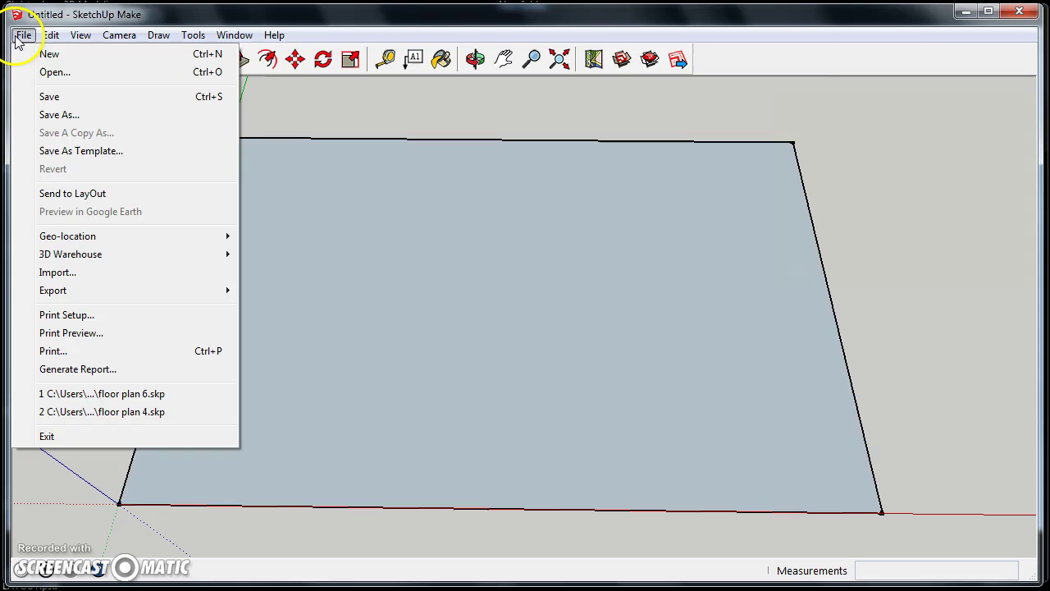
pyautogui.click(74, 273)
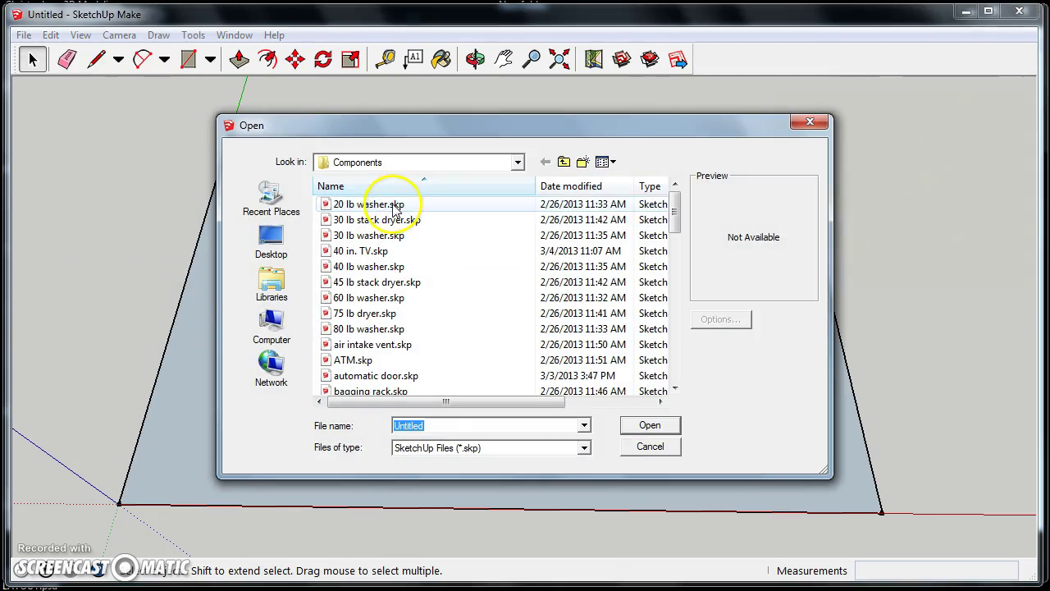
pyautogui.click(382, 205)
pyautogui.click(669, 430)
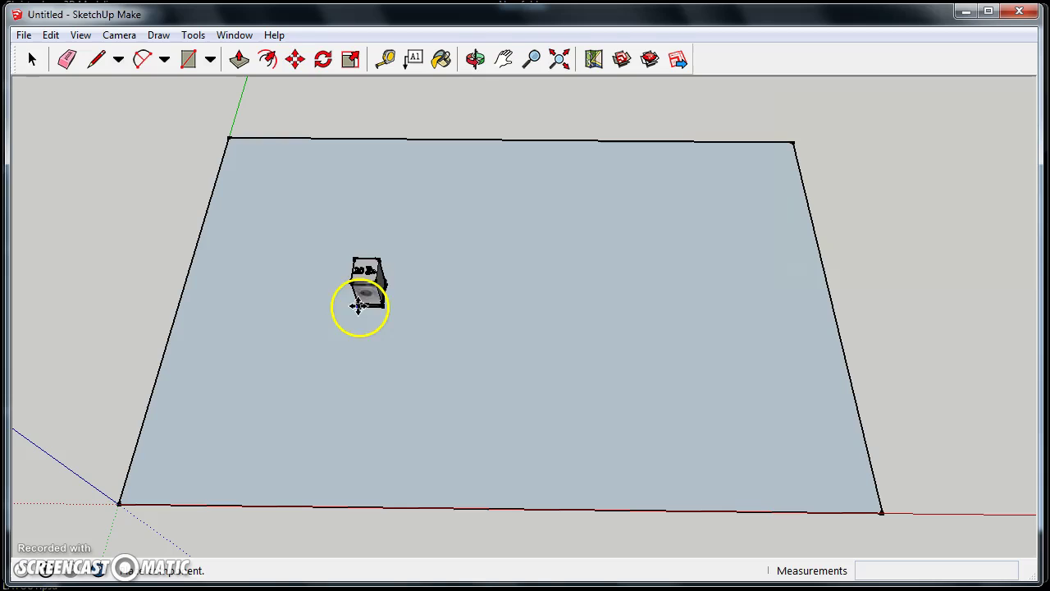
pyautogui.click(361, 338)
# Step: Import the 30 lb washer model and place it right of the 20 lb washer
pyautogui.click(24, 34)
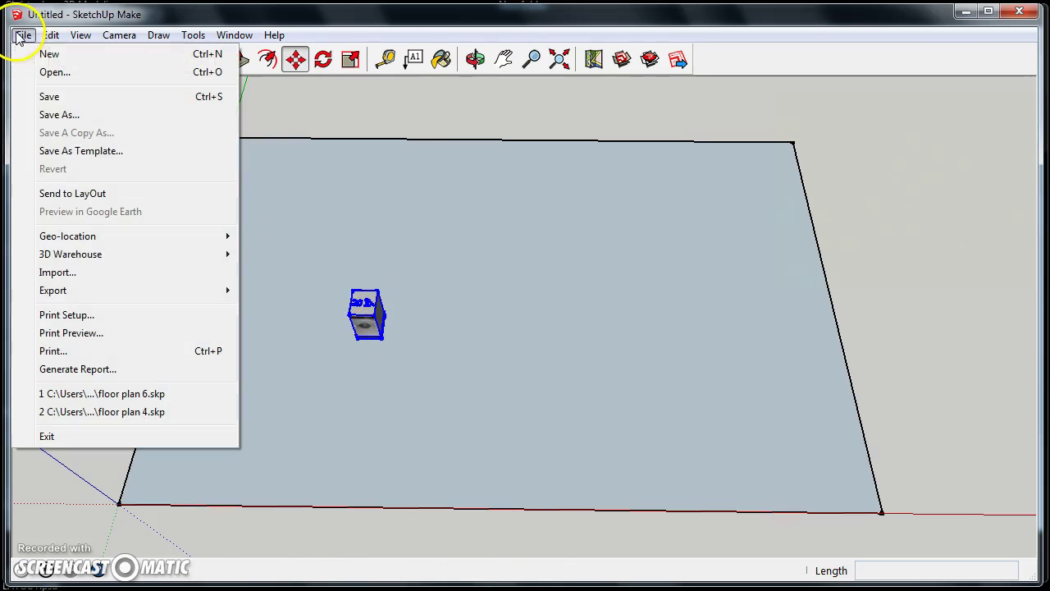
pyautogui.click(58, 272)
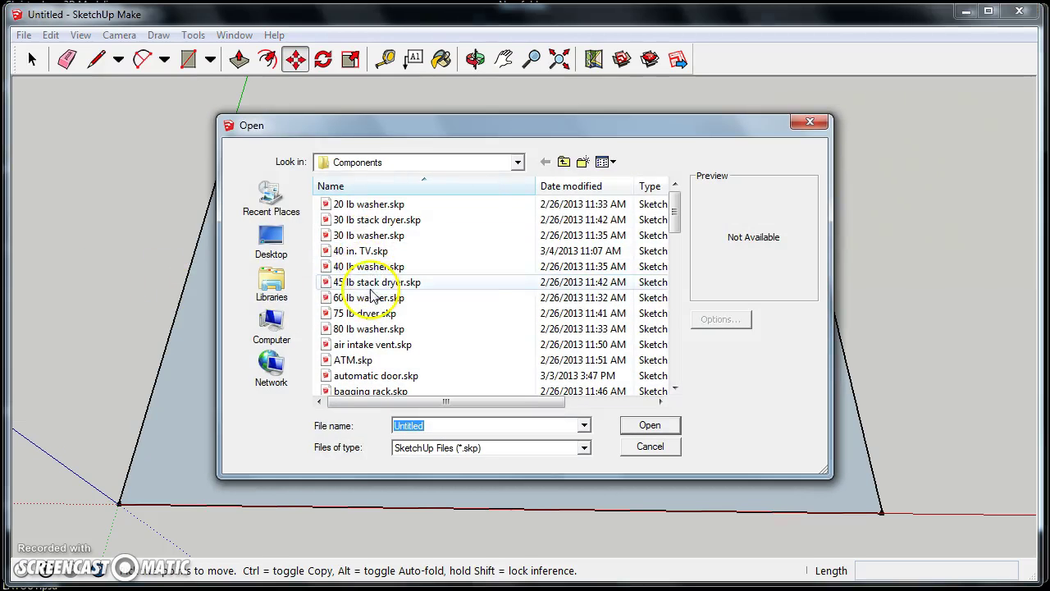
pyautogui.click(377, 236)
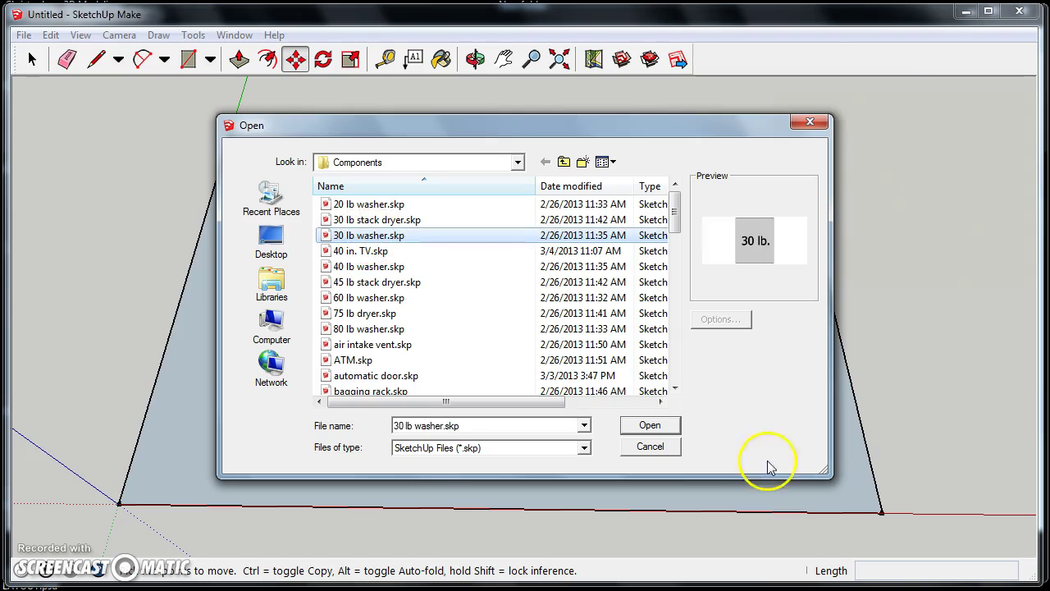
pyautogui.click(650, 425)
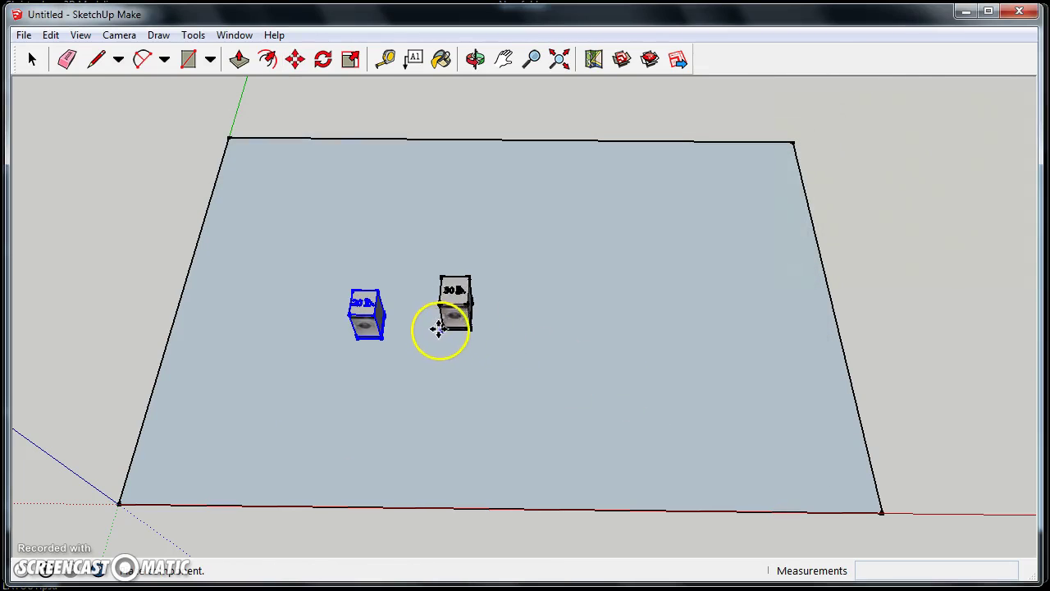
pyautogui.click(432, 334)
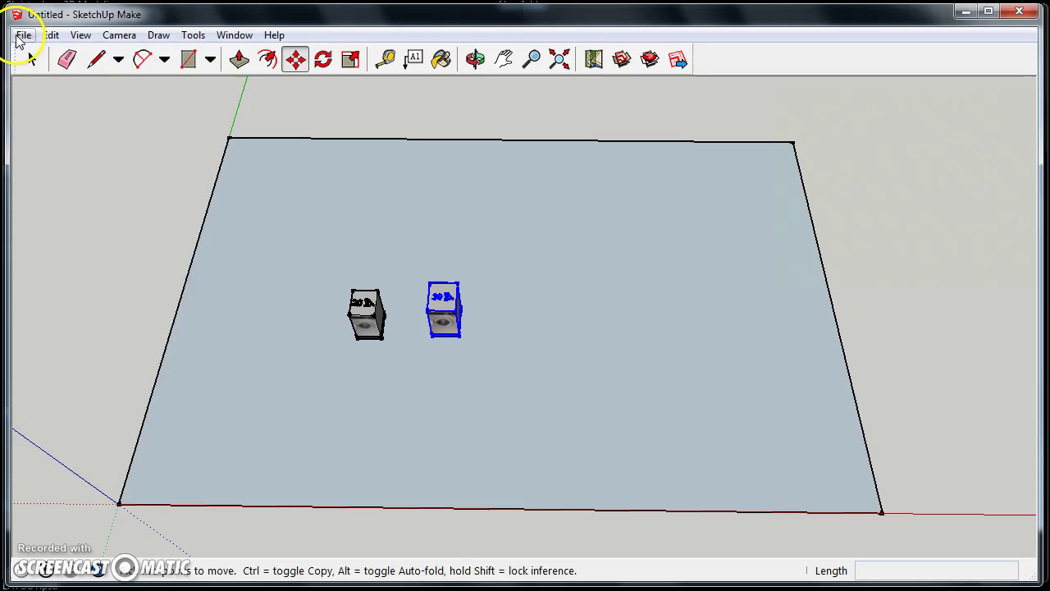
# Step: Import the 60 lb washer model and place it right of the 30 lb washer
pyautogui.click(24, 35)
pyautogui.click(57, 272)
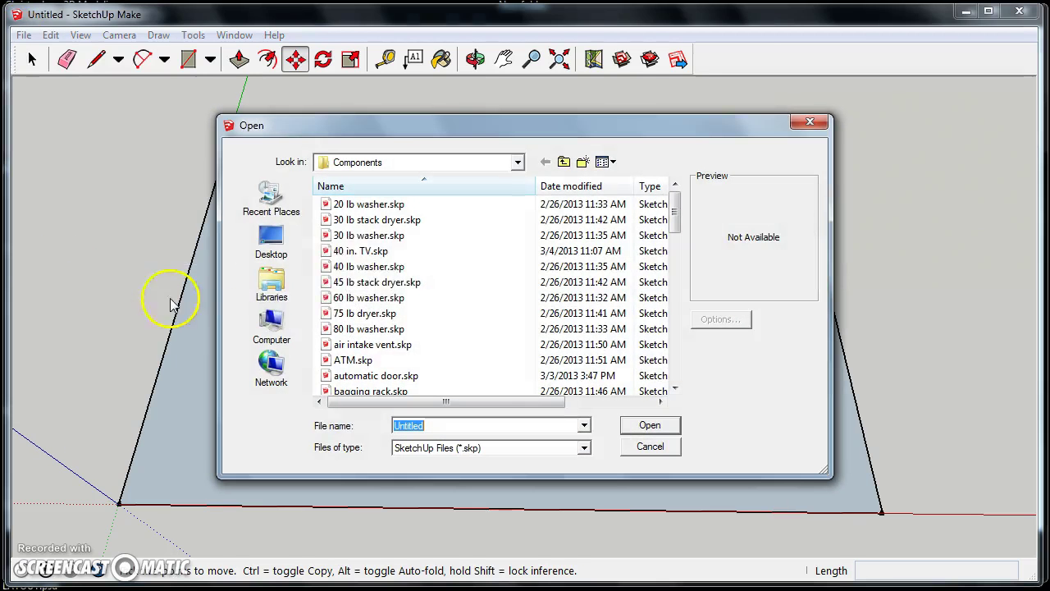
pyautogui.click(380, 299)
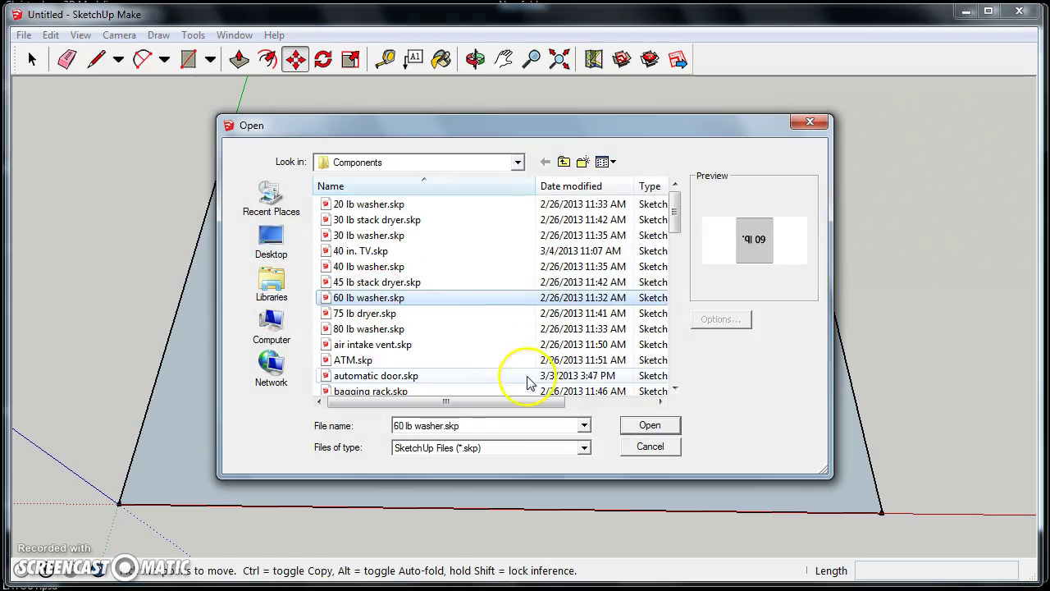
pyautogui.click(656, 424)
pyautogui.click(510, 316)
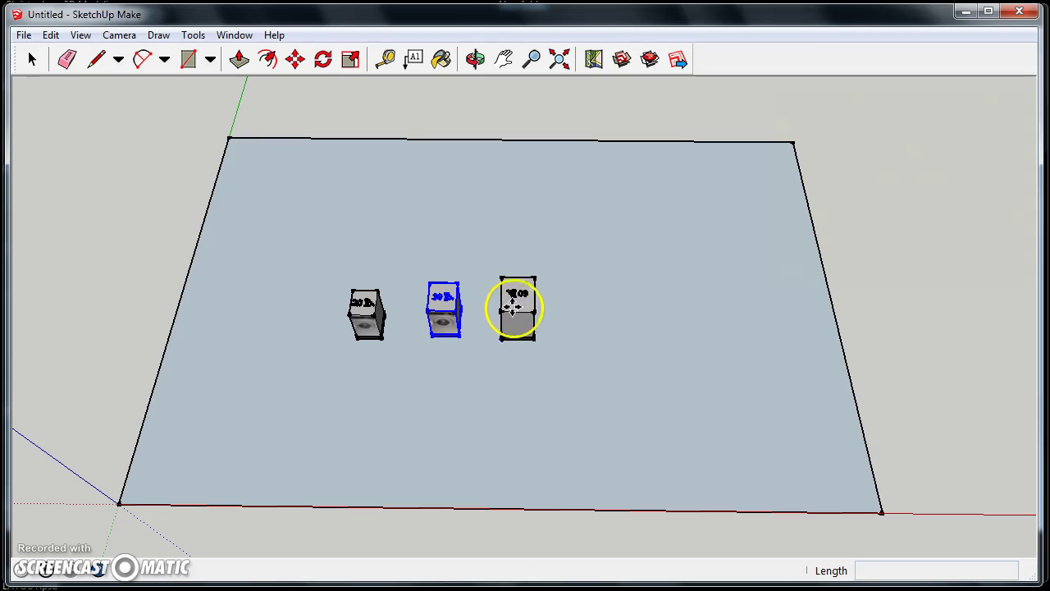
# Step: Turn the 60 lb washer -90° with the Move rotate grip so it faces front
pyautogui.press('m')
pyautogui.scroll(3, 517, 312)
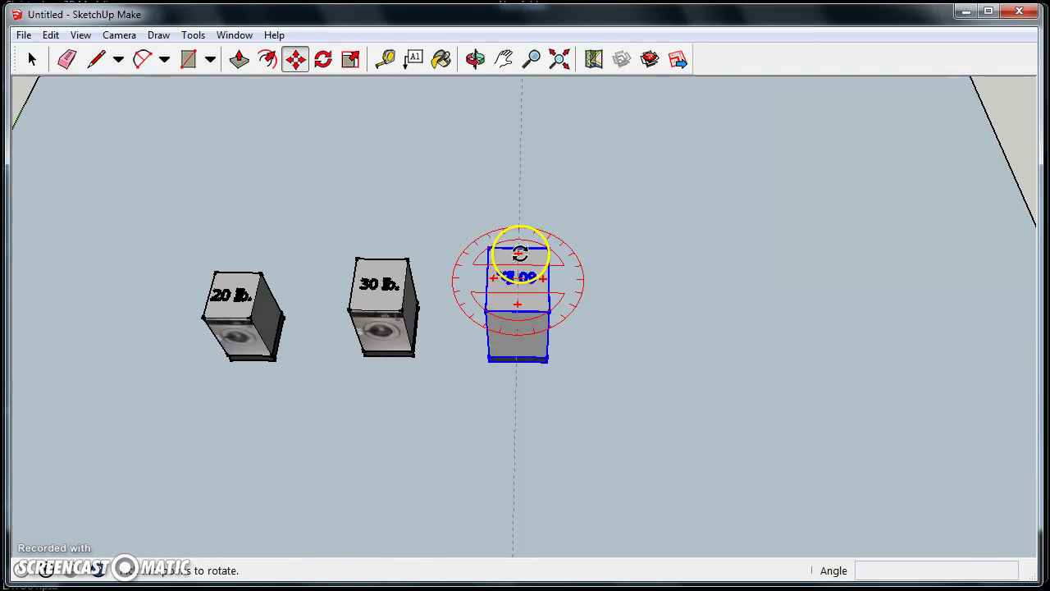
pyautogui.moveTo(516, 252); pyautogui.dragTo(517, 322)
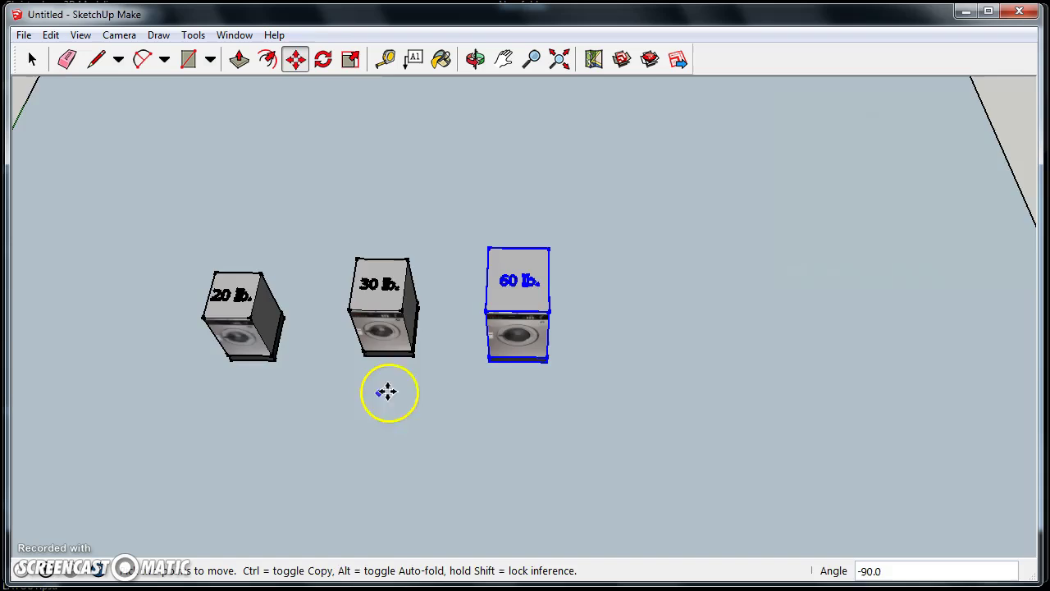
pyautogui.moveTo(389, 391); pyautogui.dragTo(423, 349, button='middle')
pyautogui.press('space')
# Step: Copy the 20 lb washer with Move and Ctrl, dropping the copy beside the original
pyautogui.click(389, 330)
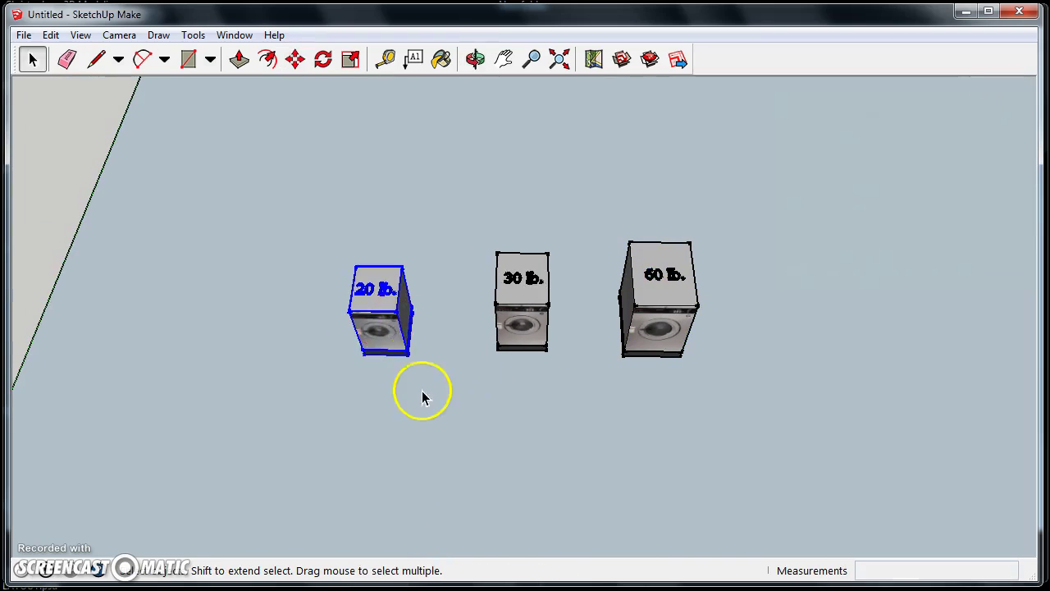
pyautogui.moveTo(422, 394); pyautogui.dragTo(486, 340, button='middle')
pyautogui.scroll(4, 414, 349)
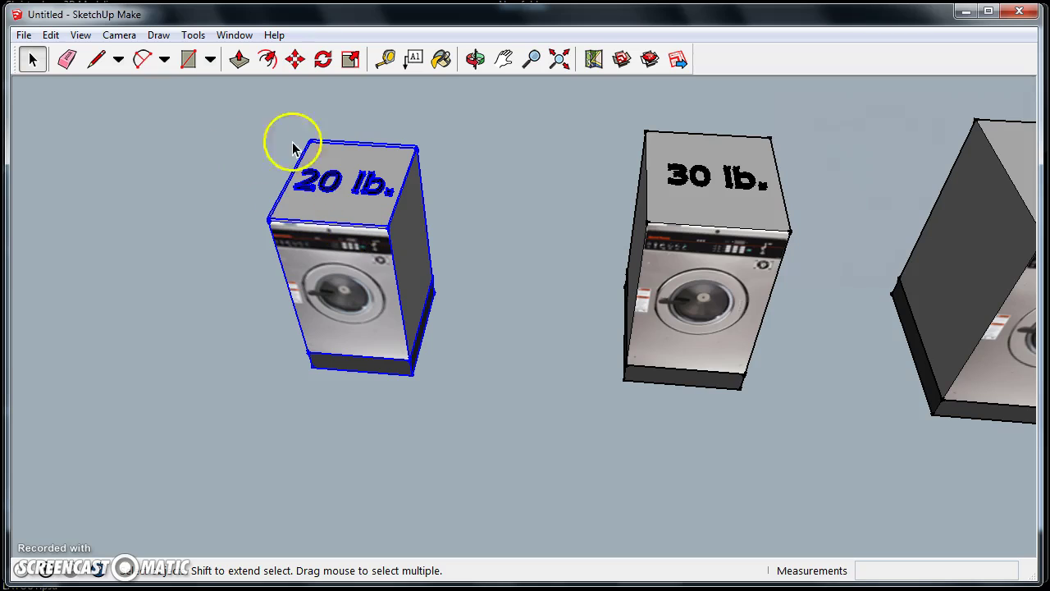
pyautogui.press('m')
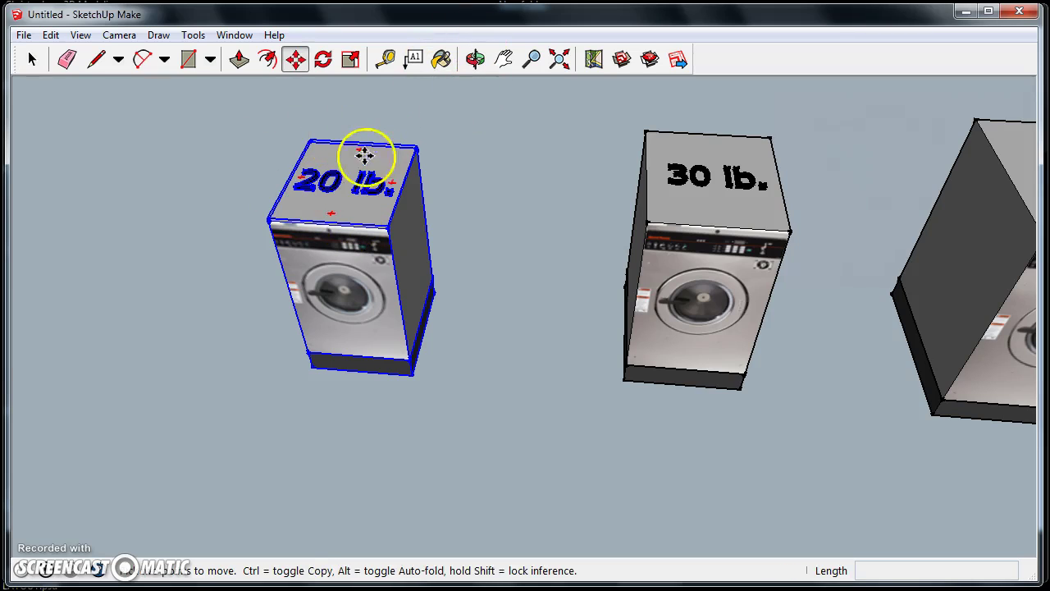
pyautogui.press('space')
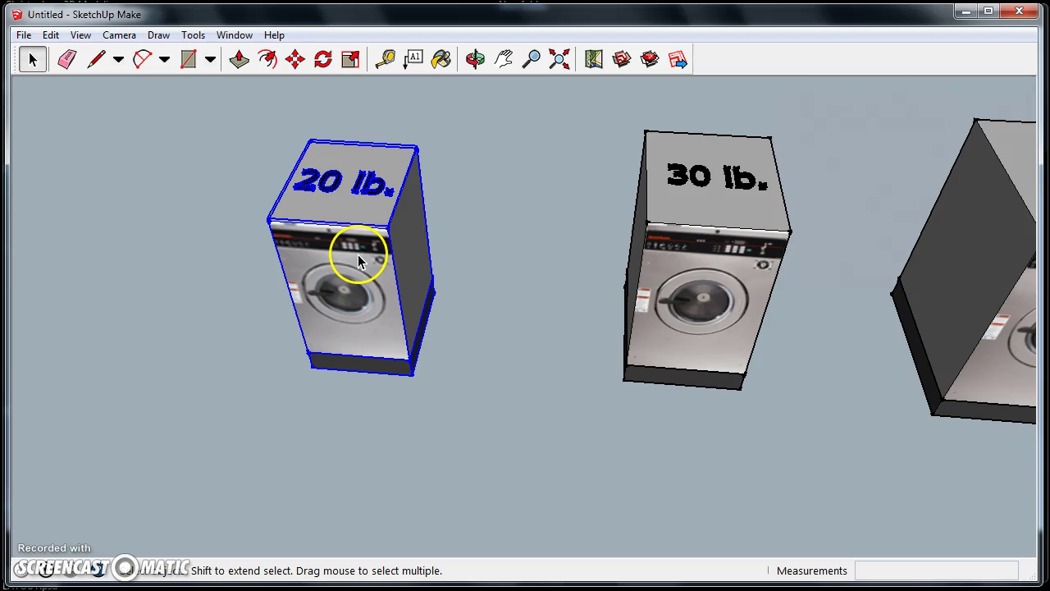
pyautogui.press('m')
pyautogui.click(491, 301)
pyautogui.press('ctrl')
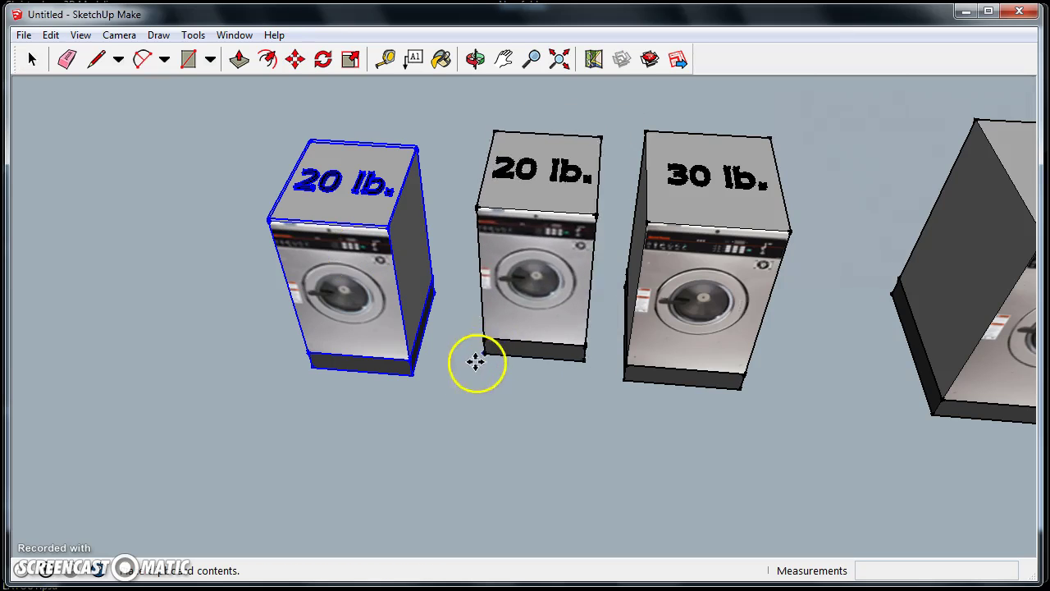
pyautogui.click(438, 369)
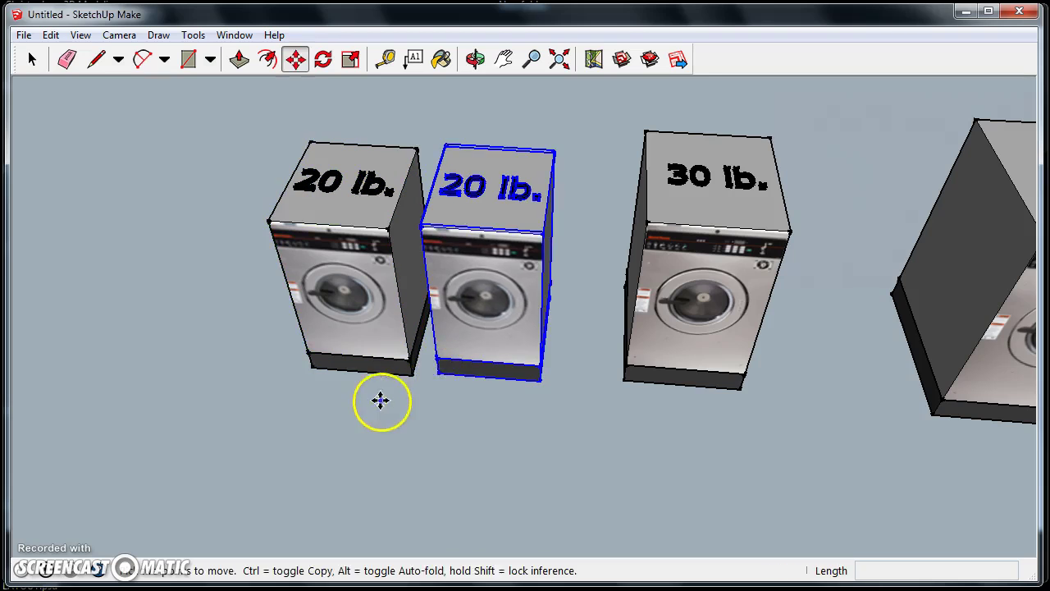
# Step: Snap the copy to the original's corner and slide it 1/4 inch along the red axis
pyautogui.scroll(5, 434, 368)
pyautogui.scroll(8, 420, 402)
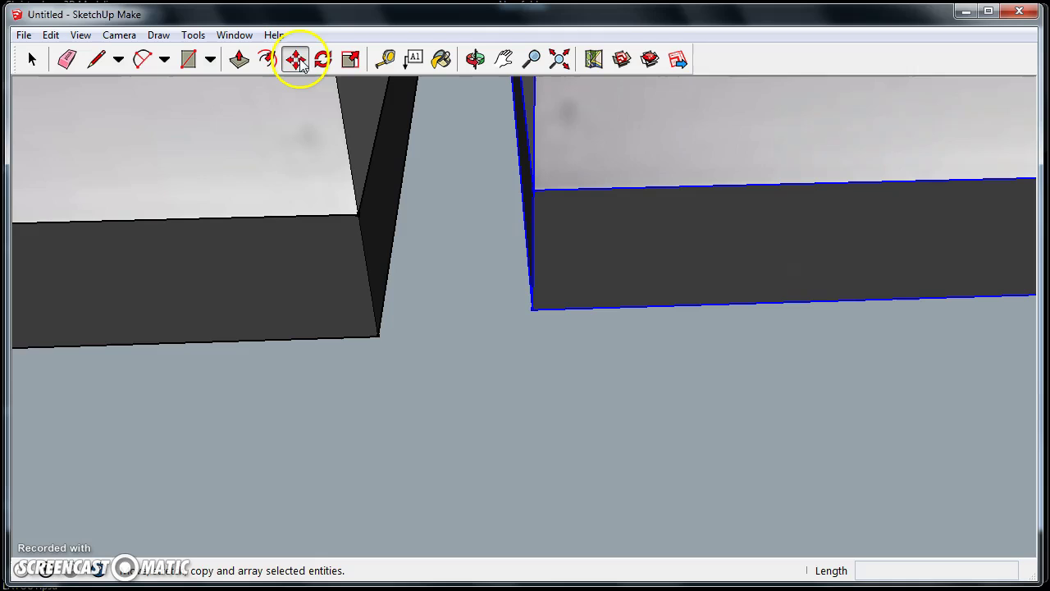
pyautogui.click(534, 307)
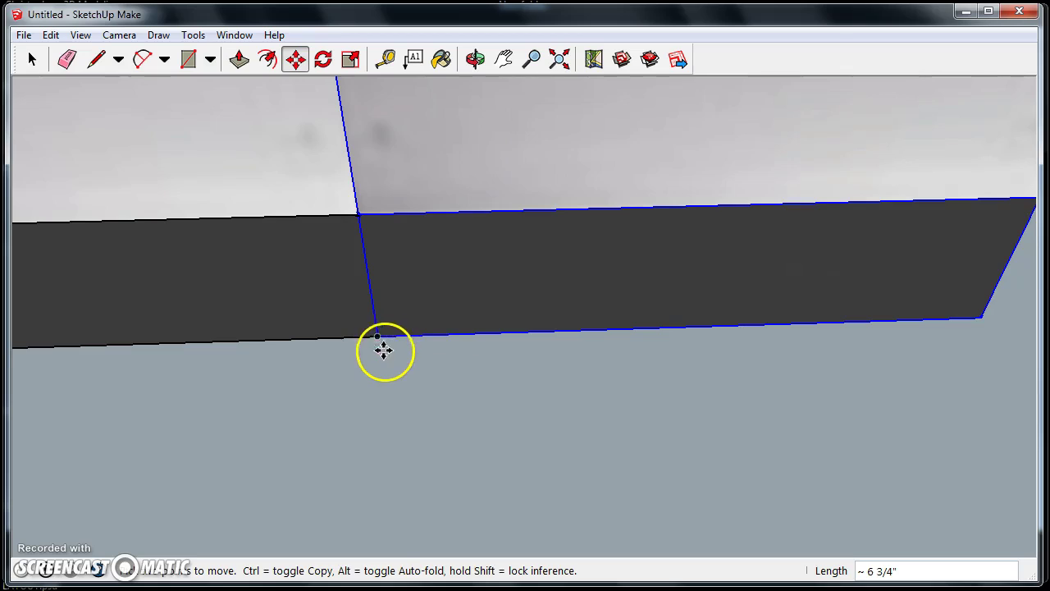
pyautogui.click(375, 332)
pyautogui.click(371, 316)
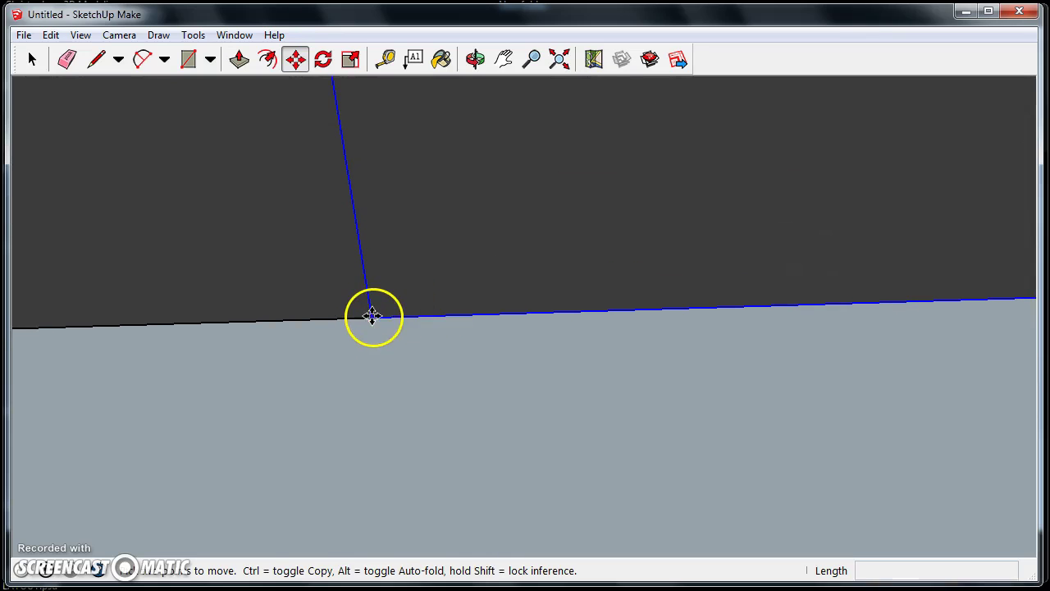
pyautogui.click(392, 316)
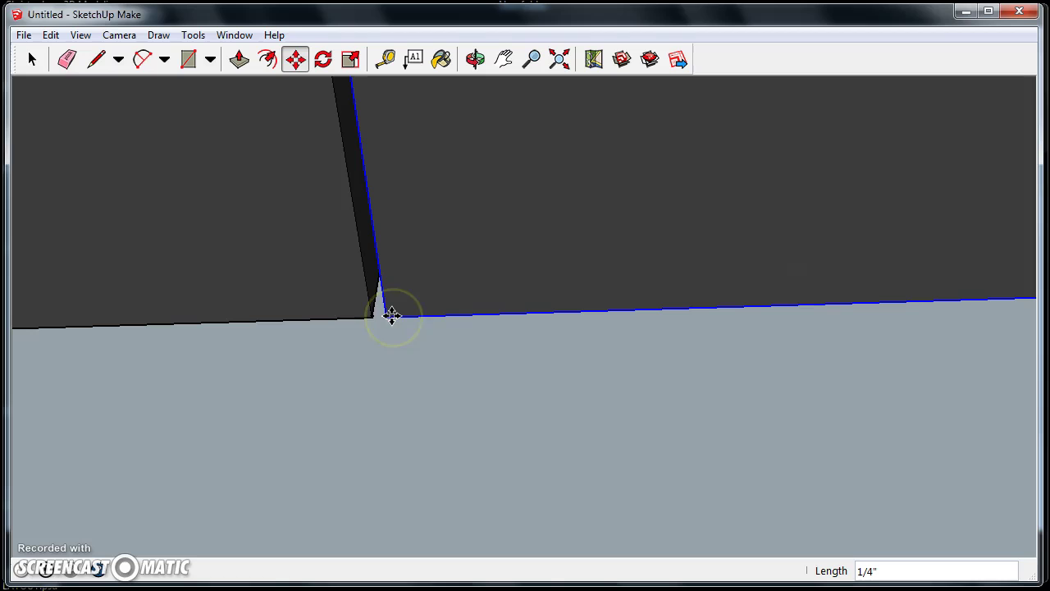
pyautogui.click(376, 319)
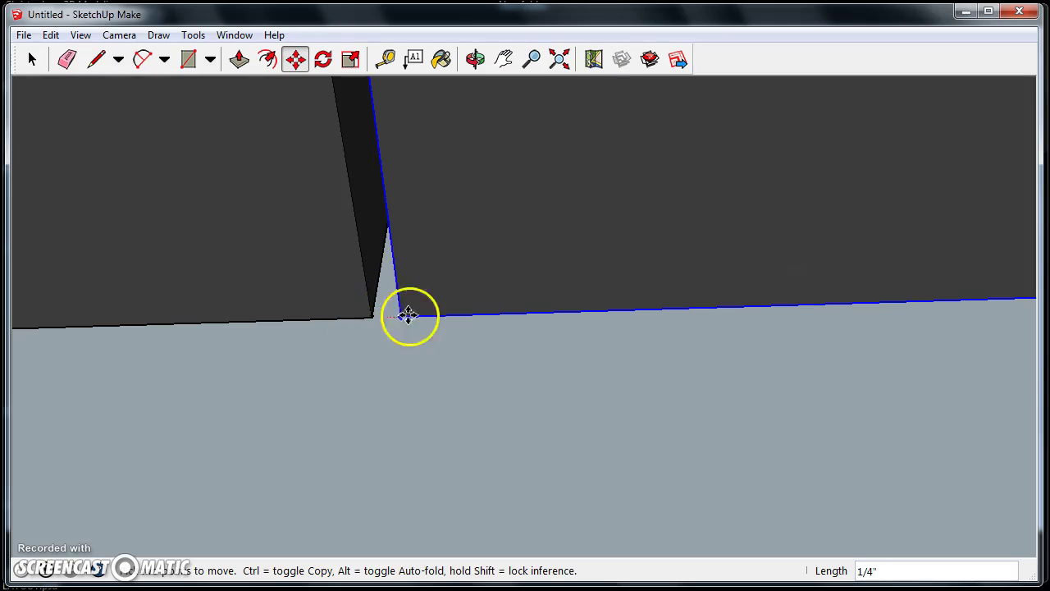
pyautogui.click(370, 316)
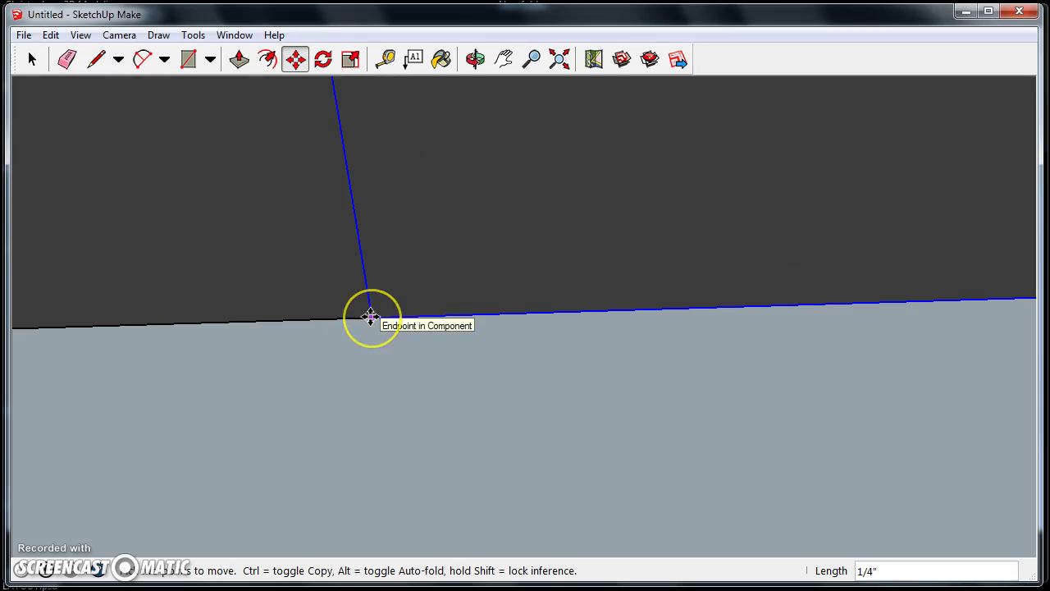
pyautogui.moveTo(370, 317); pyautogui.dragTo(426, 317)
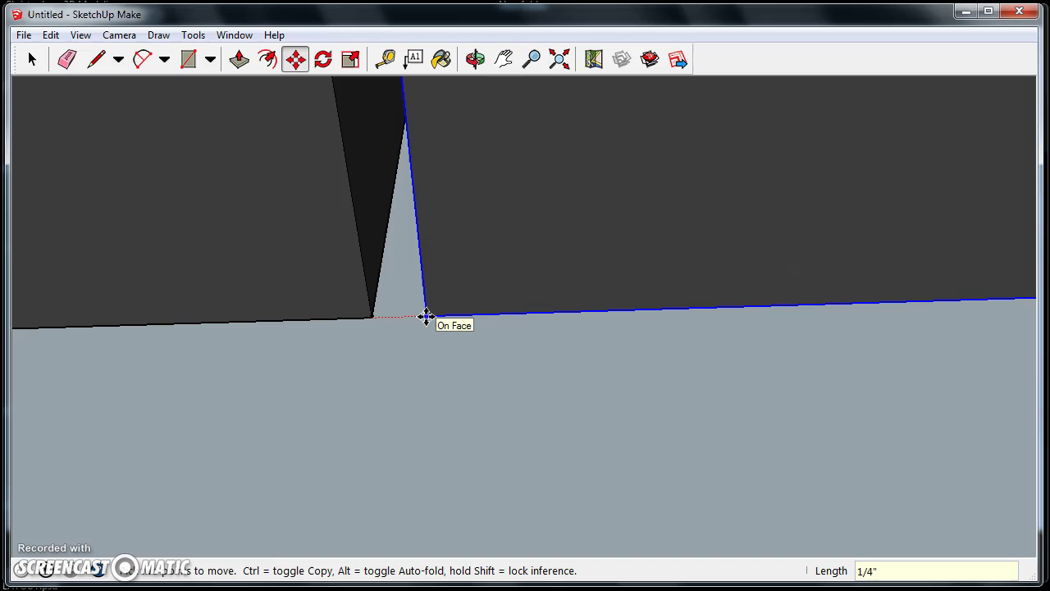
pyautogui.press('Return')
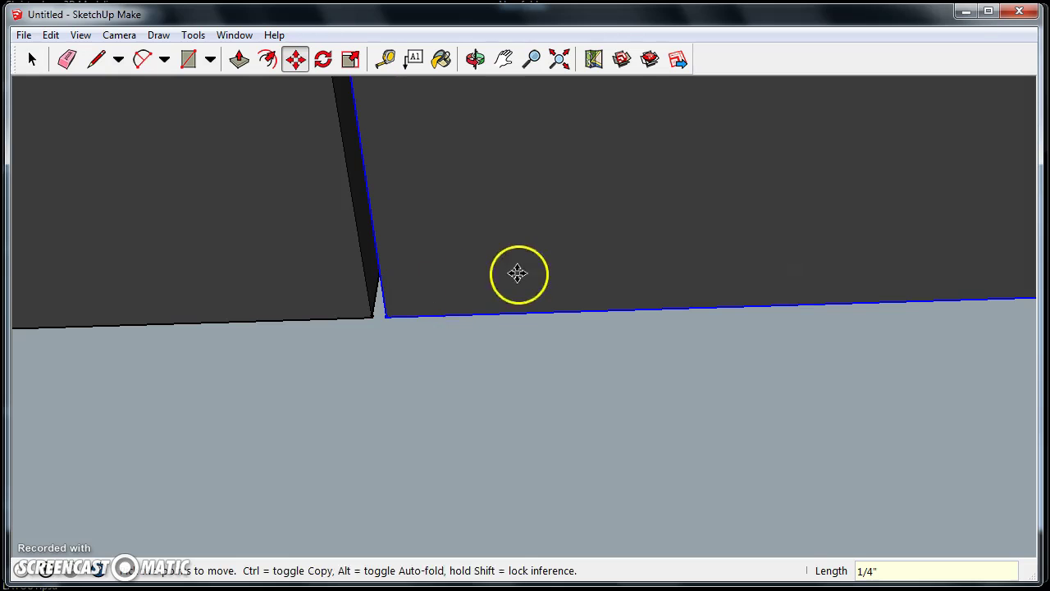
pyautogui.moveTo(516, 274); pyautogui.dragTo(449, 305, button='middle')
pyautogui.scroll(-5, 476, 287)
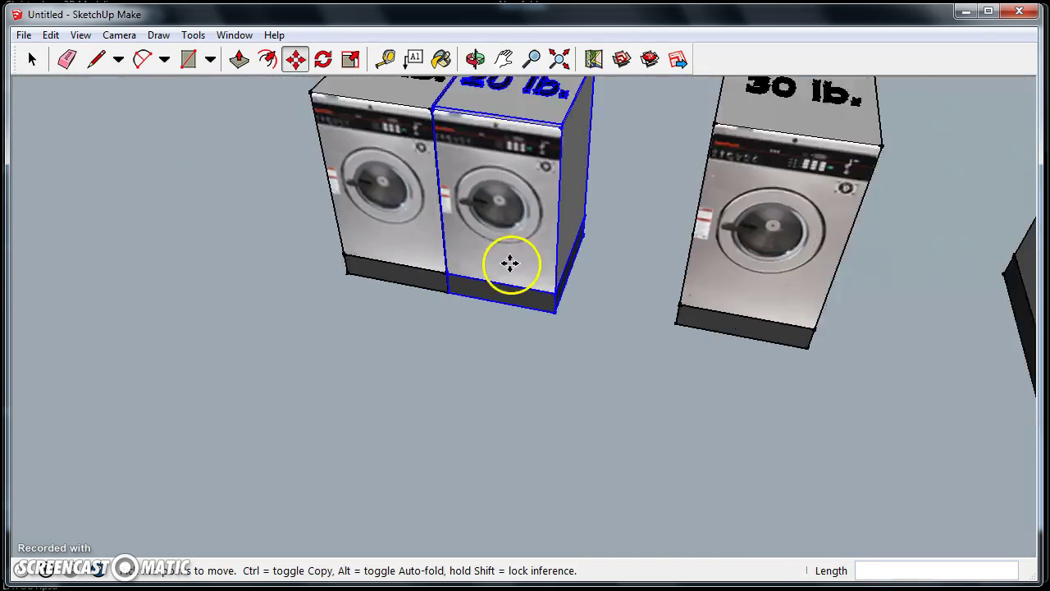
# Step: Copy the 20 lb washer to the right with a .25 inch offset, forming a row of three
pyautogui.moveTo(509, 265); pyautogui.dragTo(416, 338, button='middle')
pyautogui.scroll(3, 416, 338)
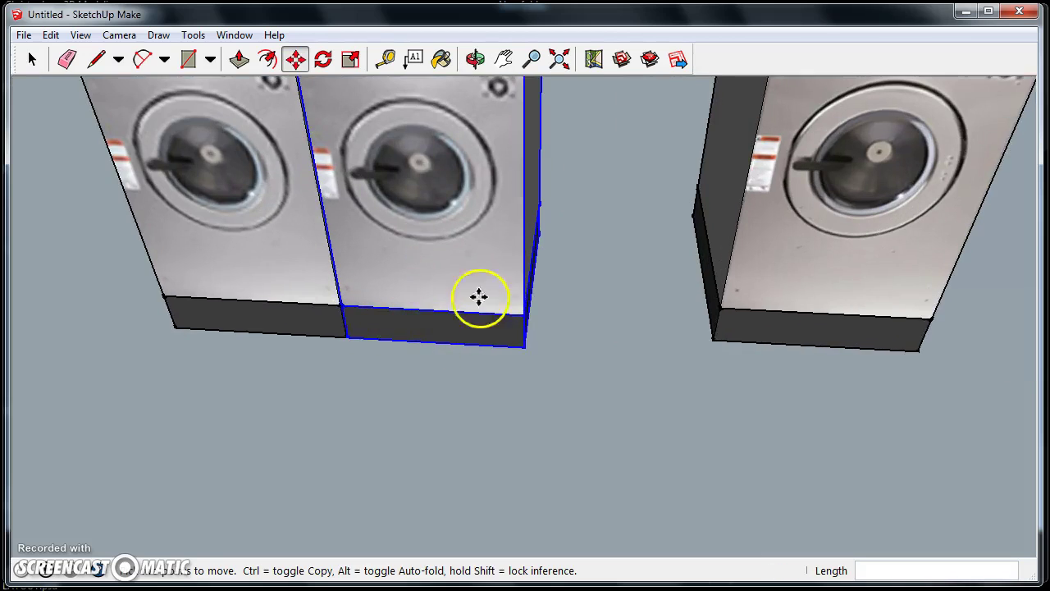
pyautogui.moveTo(479, 296); pyautogui.dragTo(445, 305, button='middle')
pyautogui.moveTo(349, 296); pyautogui.dragTo(452, 356, button='middle')
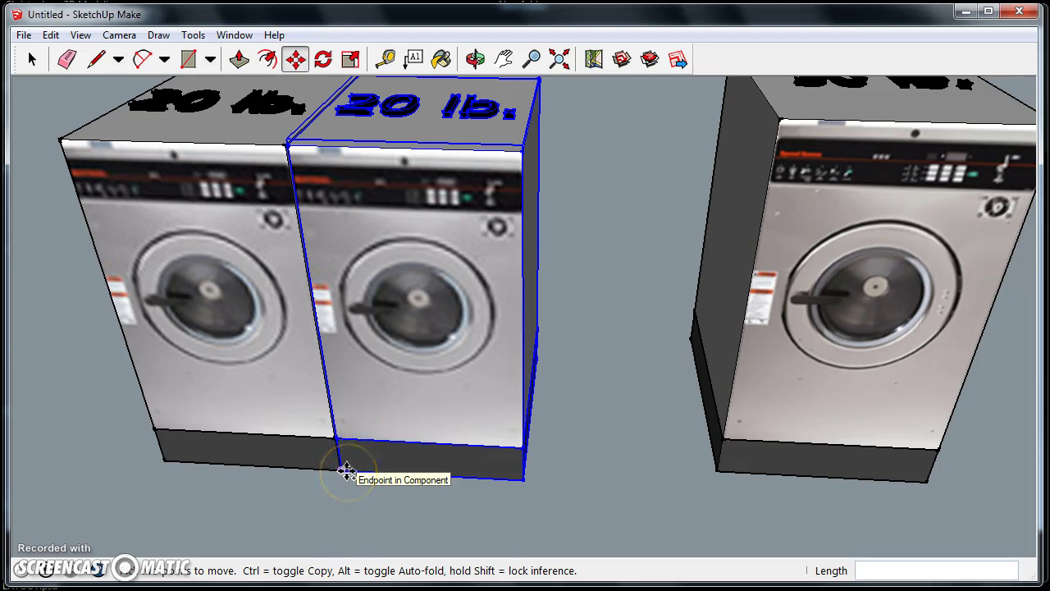
pyautogui.moveTo(346, 471); pyautogui.dragTo(518, 451)
pyautogui.scroll(5, 528, 482)
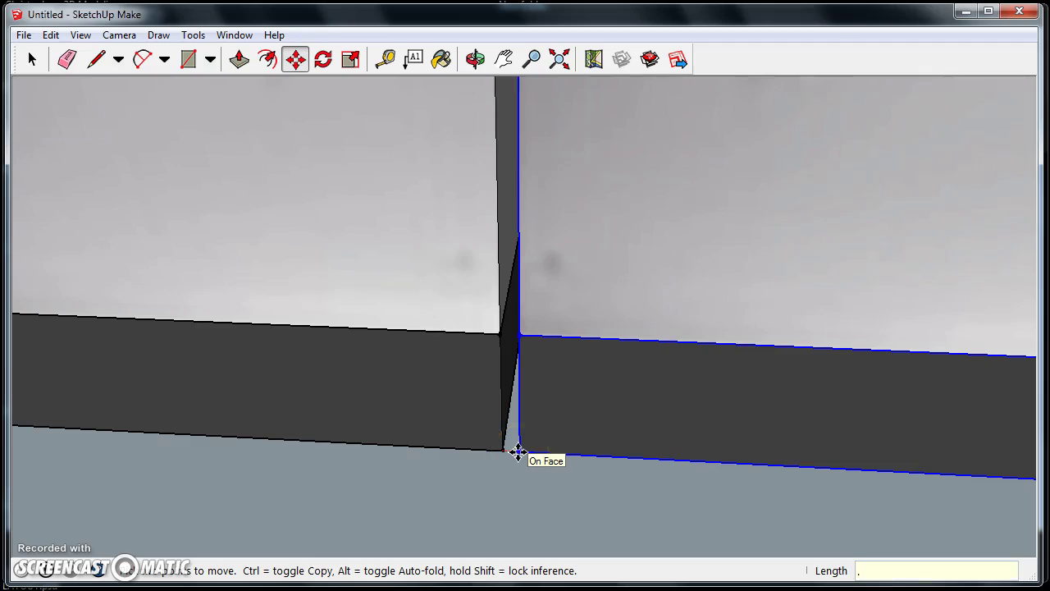
pyautogui.write('.25')
pyautogui.press('Return')
pyautogui.scroll(-6, 485, 357)
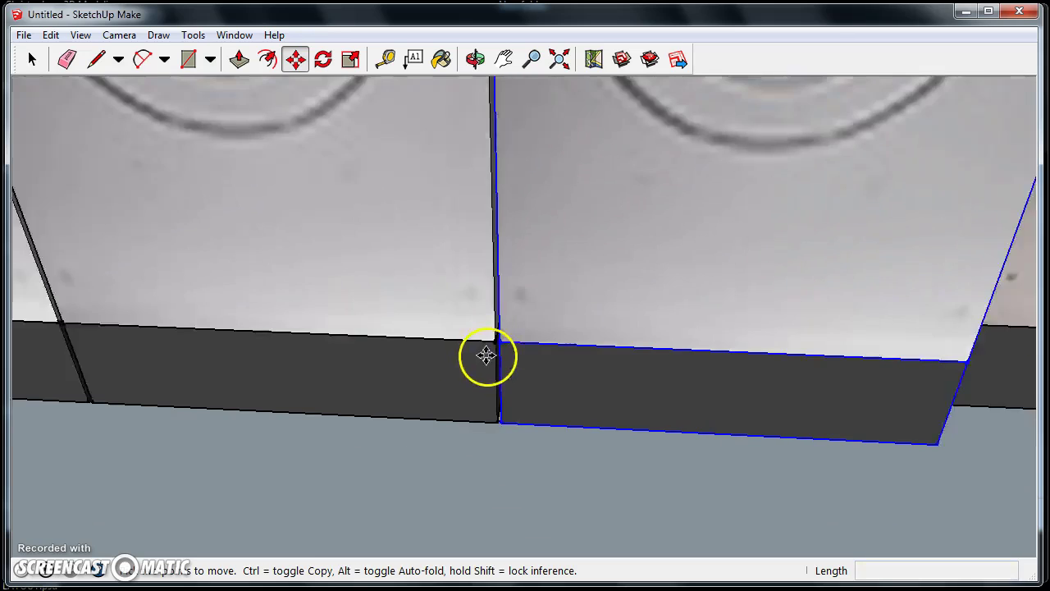
pyautogui.moveTo(454, 286); pyautogui.dragTo(446, 338, button='middle')
pyautogui.scroll(-5, 460, 332)
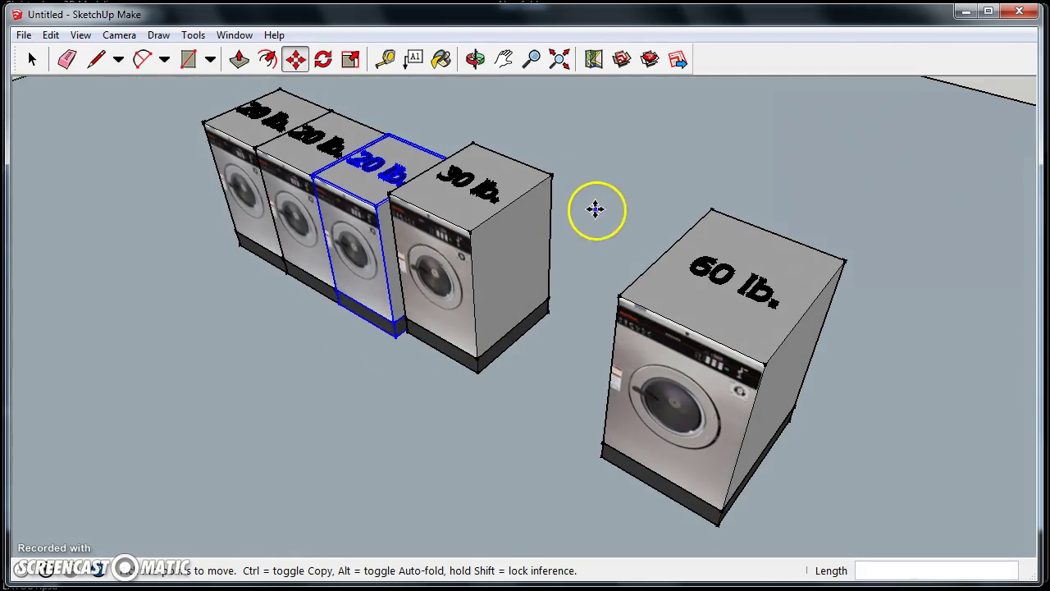
# Step: Select the 30 lb washer from the opposite side of the row
pyautogui.moveTo(598, 210); pyautogui.dragTo(479, 238, button='middle')
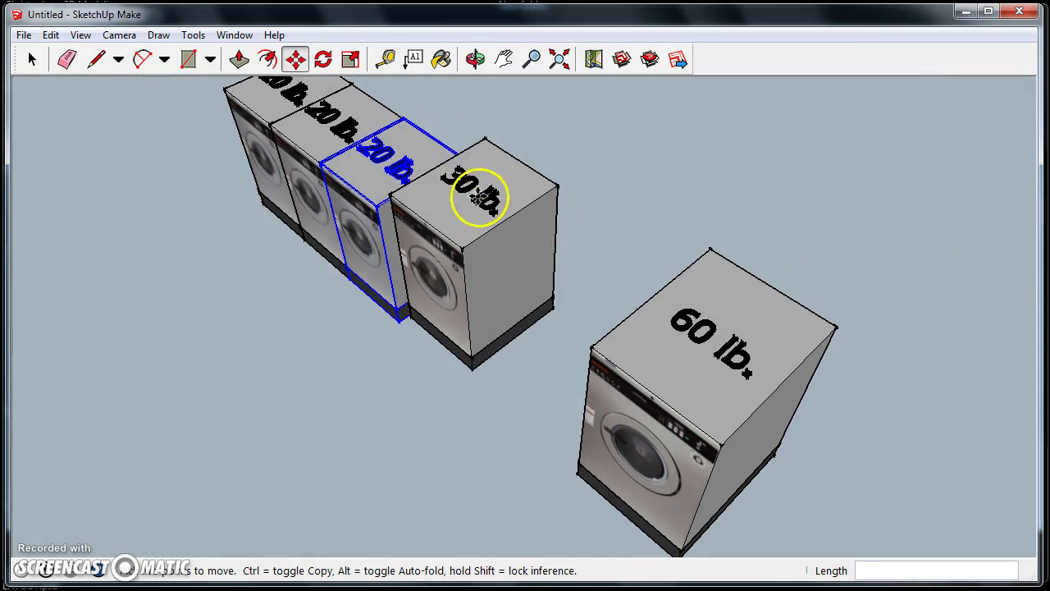
pyautogui.moveTo(619, 216); pyautogui.dragTo(441, 425, button='middle')
pyautogui.press('space')
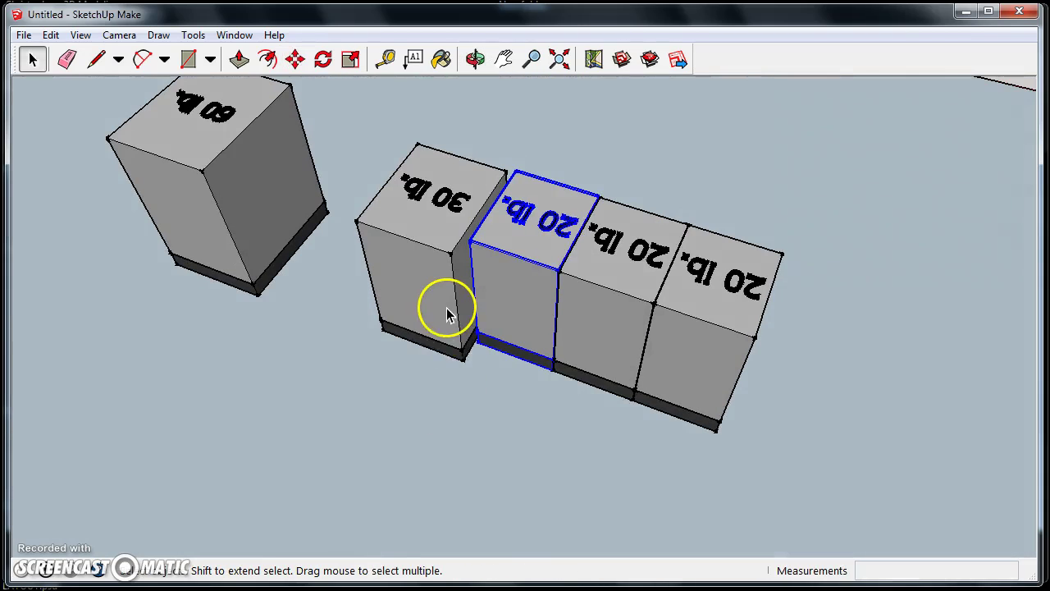
pyautogui.click(450, 306)
pyautogui.scroll(3, 466, 382)
pyautogui.moveTo(461, 329); pyautogui.dragTo(467, 429, button='middle')
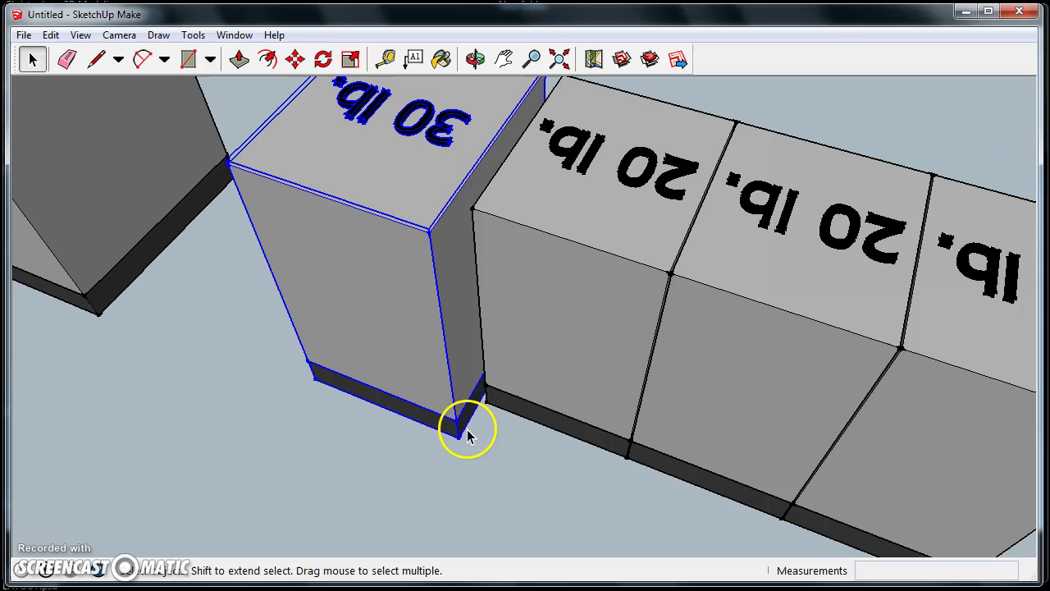
# Step: Move the 30 lb washer by its bottom corner flush against the third 20 lb washer
pyautogui.press('m')
pyautogui.click(462, 437)
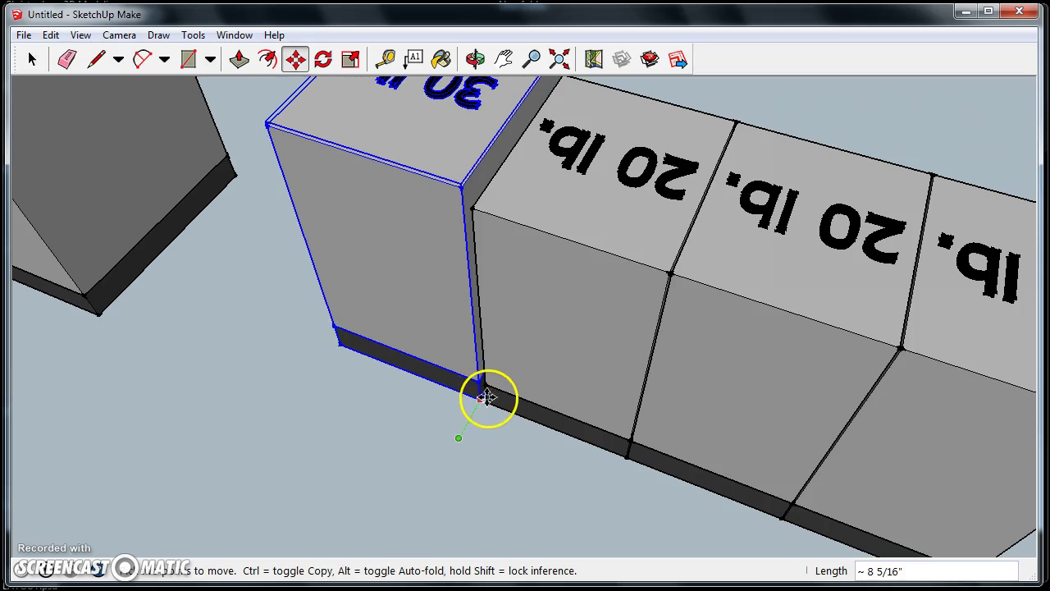
pyautogui.scroll(6, 484, 406)
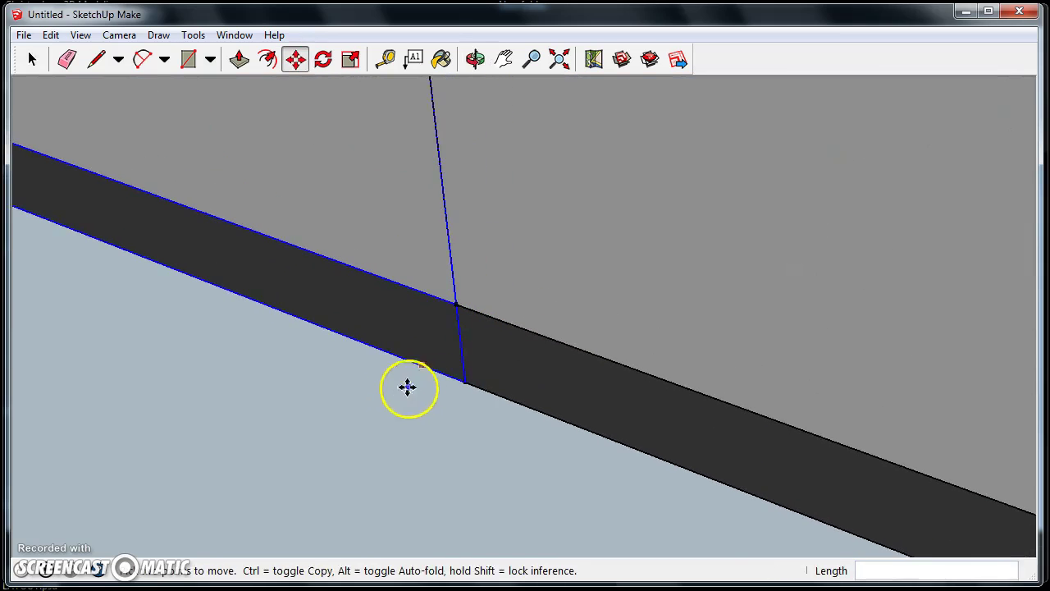
pyautogui.moveTo(407, 387); pyautogui.dragTo(482, 396, button='middle')
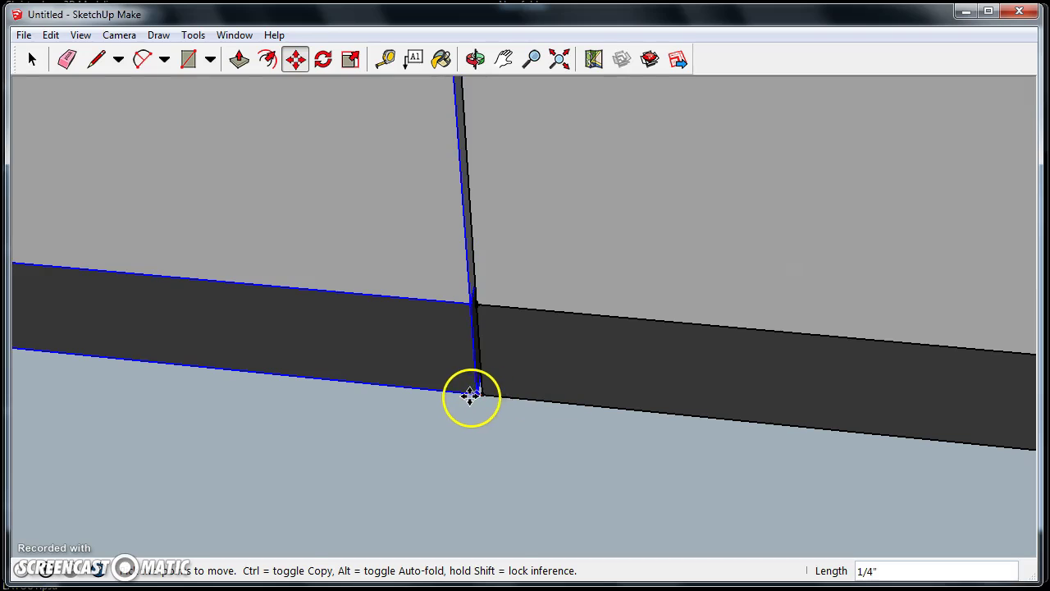
pyautogui.click(469, 396)
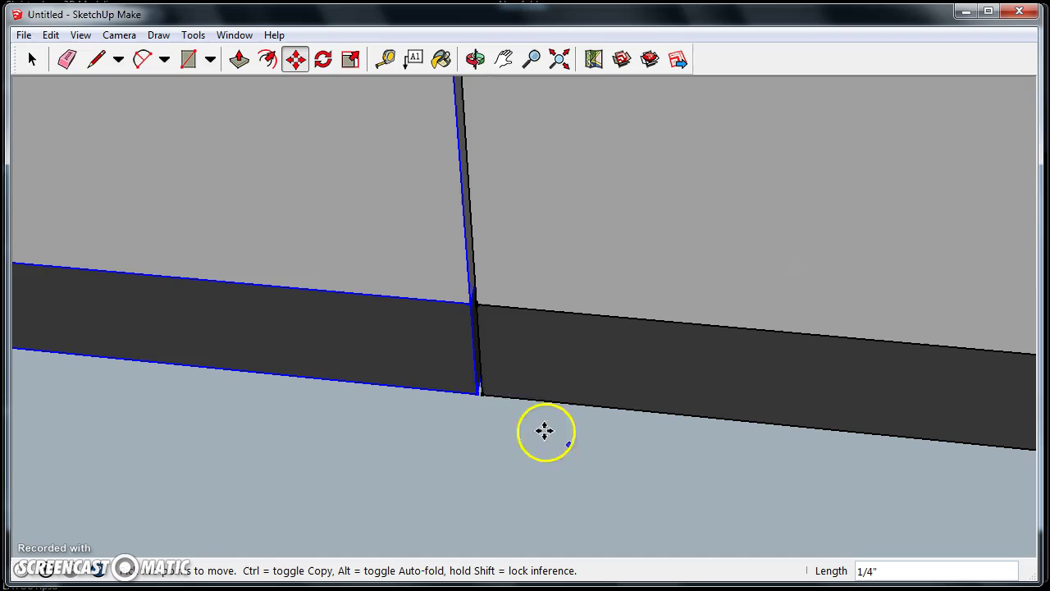
pyautogui.scroll(-6, 472, 391)
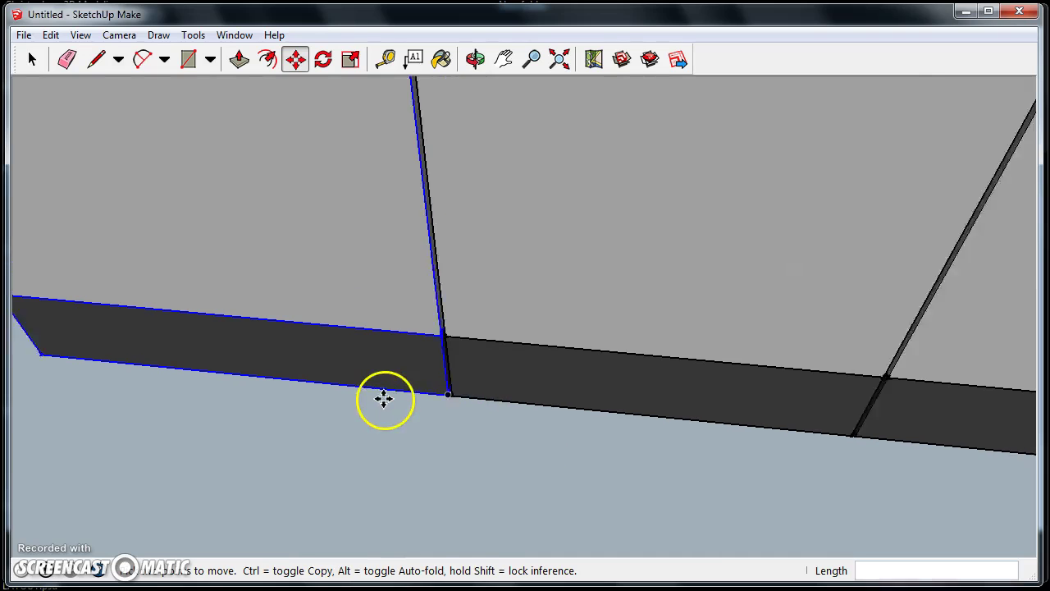
pyautogui.moveTo(347, 382); pyautogui.dragTo(457, 409, button='middle')
pyautogui.scroll(-5, 389, 402)
pyautogui.scroll(5, 493, 404)
pyautogui.scroll(-5, 459, 410)
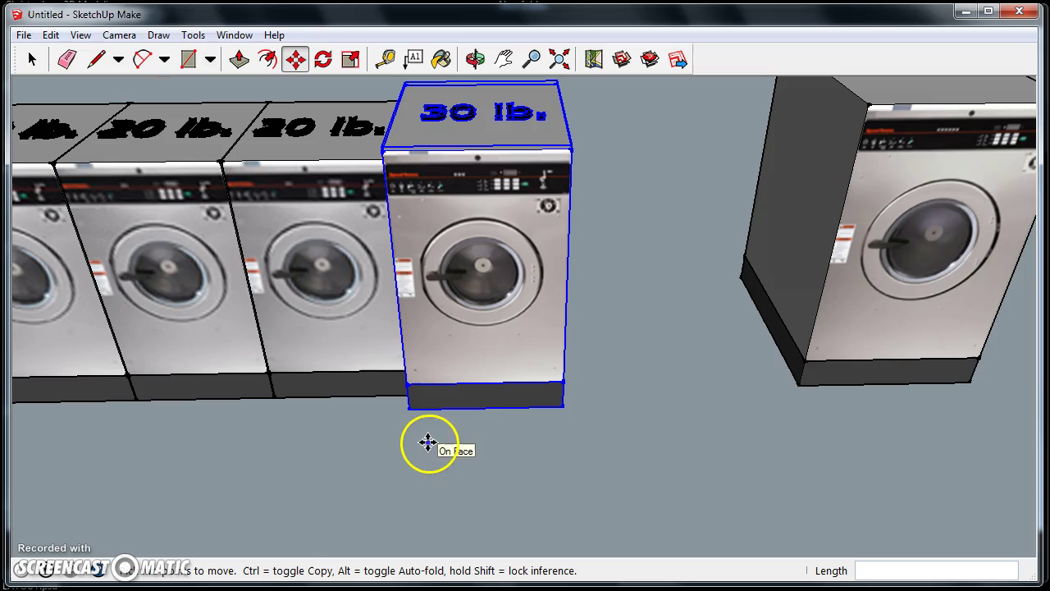
# Step: Copy the 30 lb washer along the row and nudge it flush against the first
pyautogui.click(411, 409)
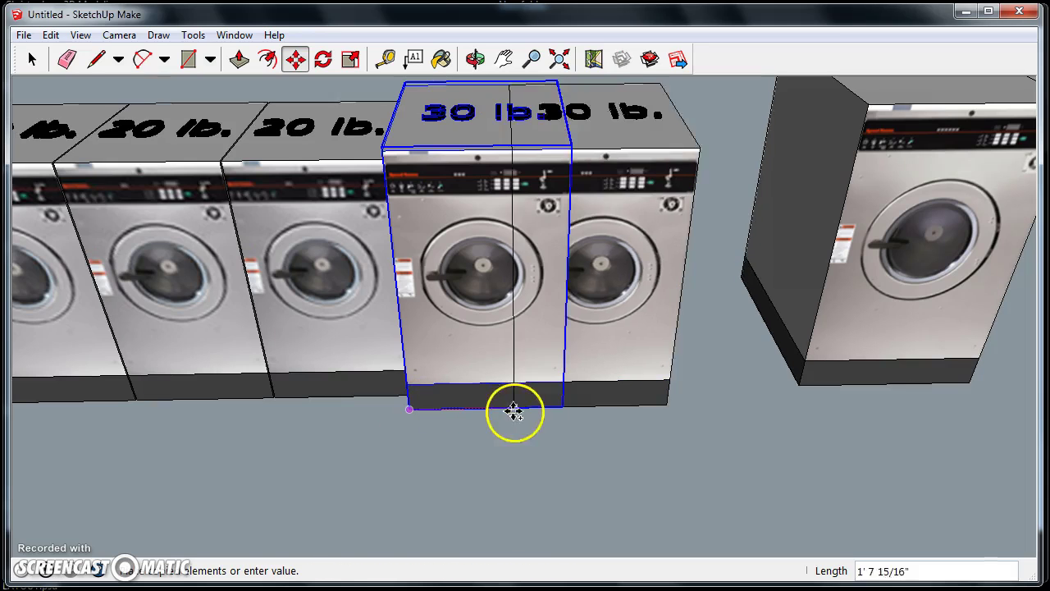
pyautogui.click(563, 409)
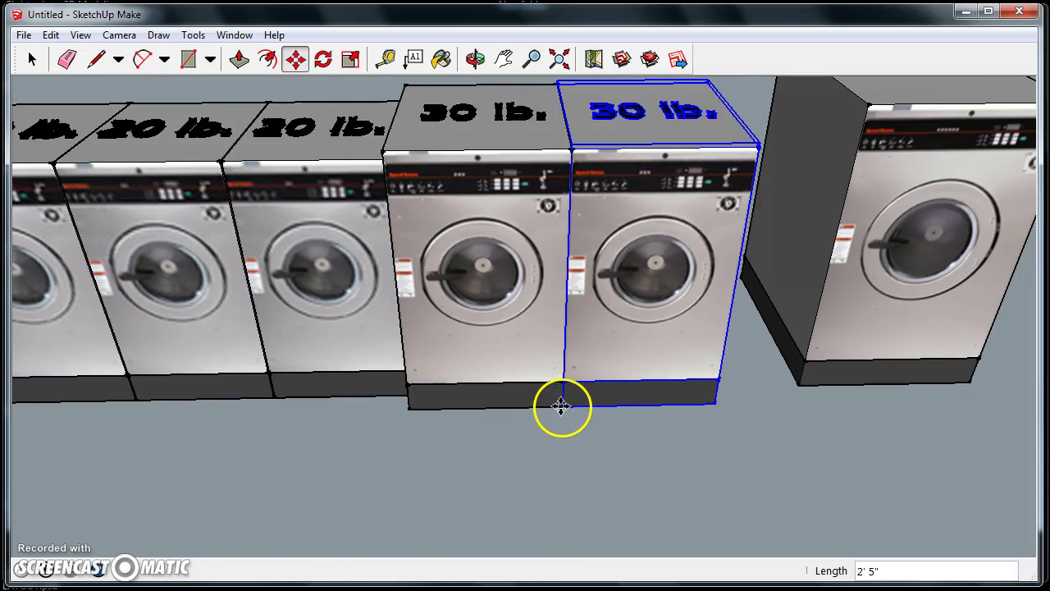
pyautogui.scroll(5, 580, 415)
pyautogui.moveTo(581, 414); pyautogui.dragTo(485, 382, button='middle')
pyautogui.click(457, 370)
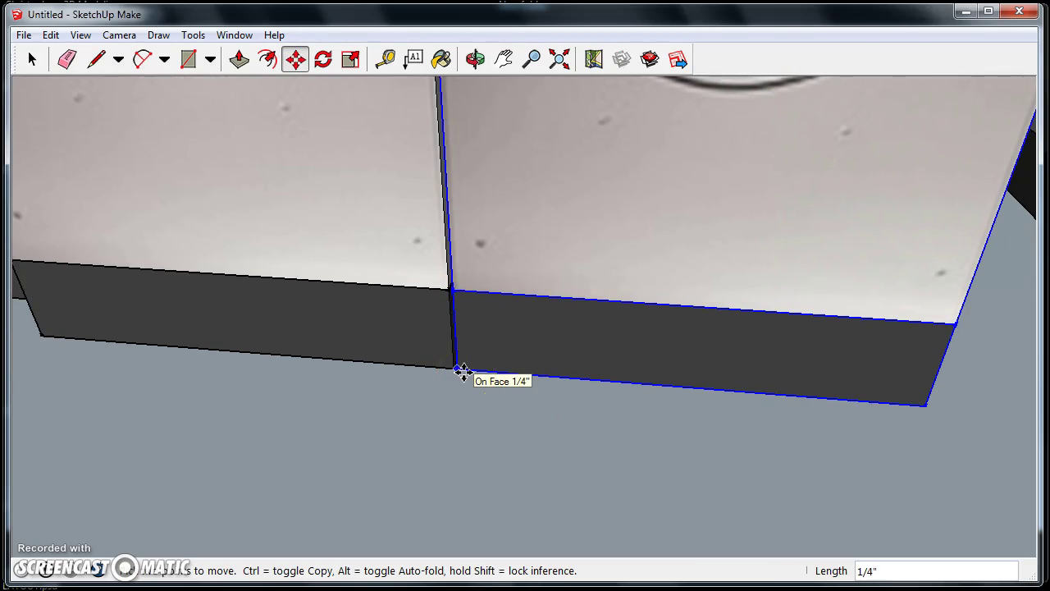
pyautogui.click(463, 371)
pyautogui.scroll(-5, 593, 410)
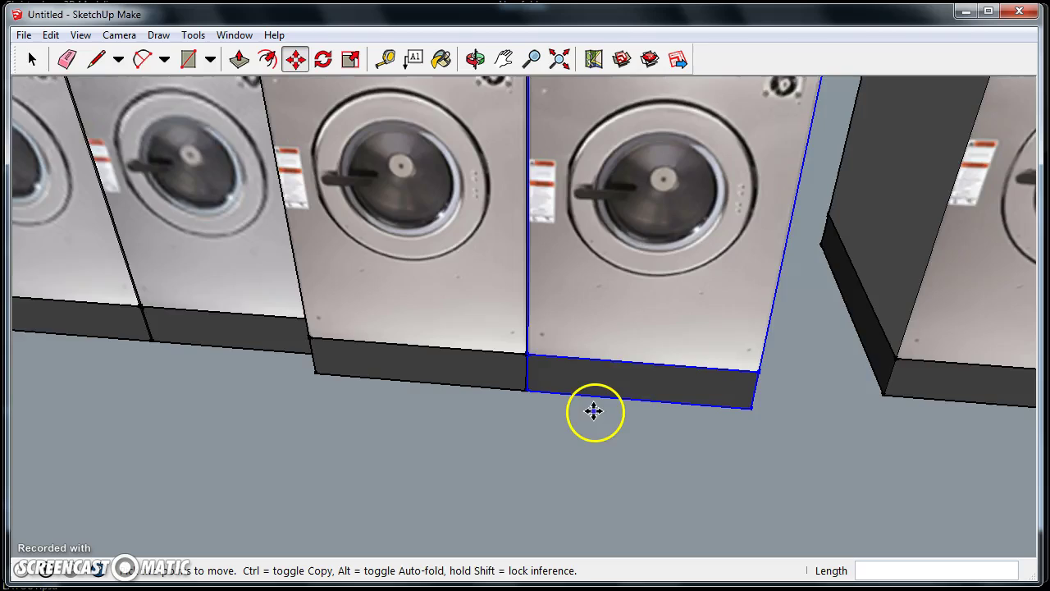
pyautogui.moveTo(593, 410); pyautogui.dragTo(563, 412, button='middle')
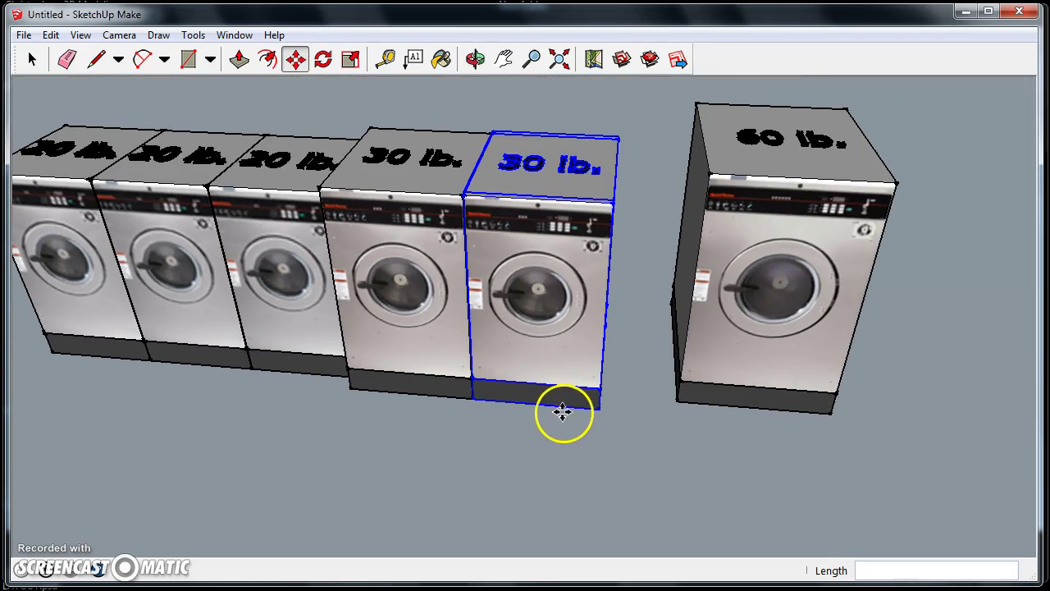
# Step: Add a third 30 lb washer copy at the row's end, then select the rightmost washer
pyautogui.click(479, 399)
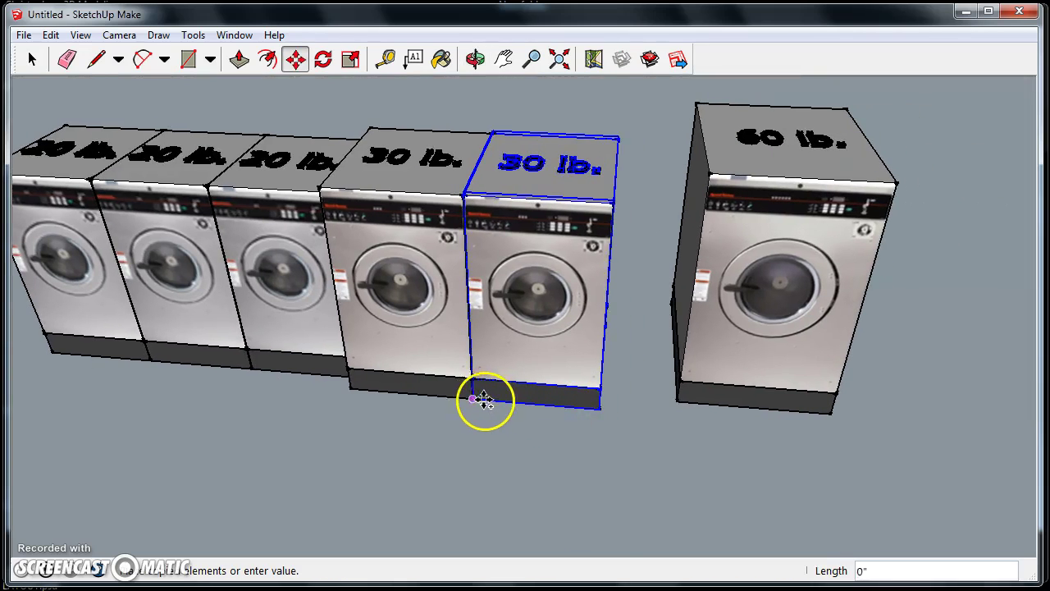
pyautogui.click(601, 404)
pyautogui.scroll(5, 601, 406)
pyautogui.click(585, 407)
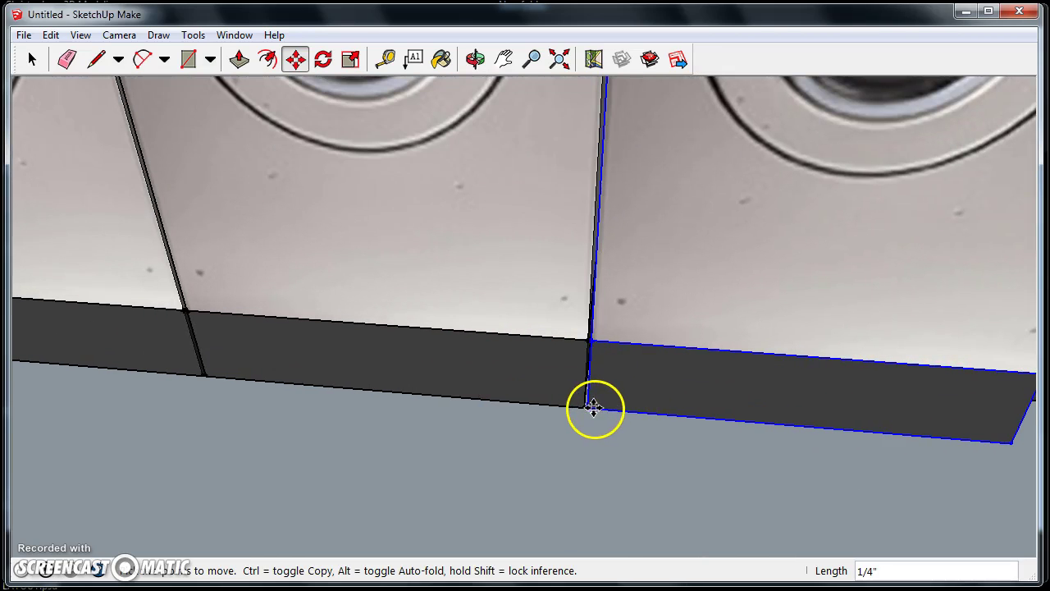
pyautogui.scroll(-5, 593, 410)
pyautogui.keyDown('shift'); pyautogui.moveTo(675, 417); pyautogui.dragTo(604, 369, button='middle'); pyautogui.keyUp('shift')
pyautogui.press('space')
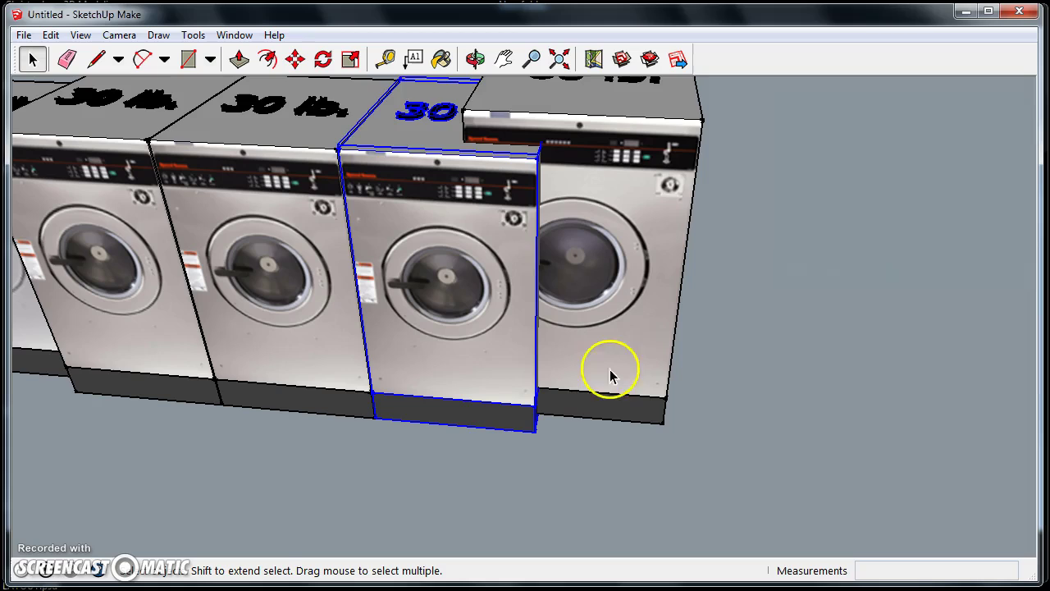
pyautogui.click(630, 346)
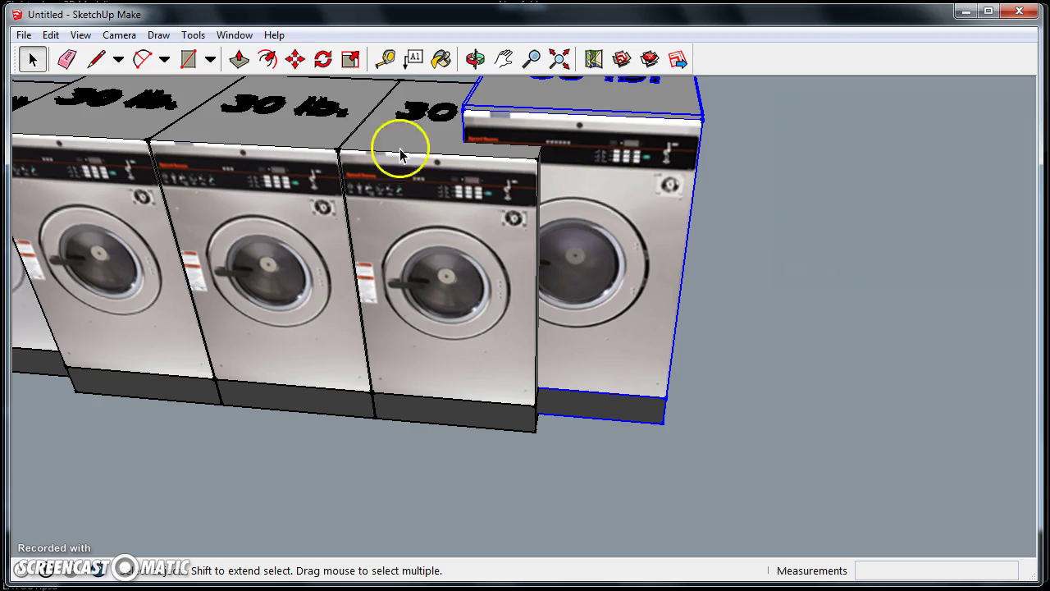
# Step: Snap the 60 lb washer's corner flush against the end of the third 30 lb washer
pyautogui.press('m')
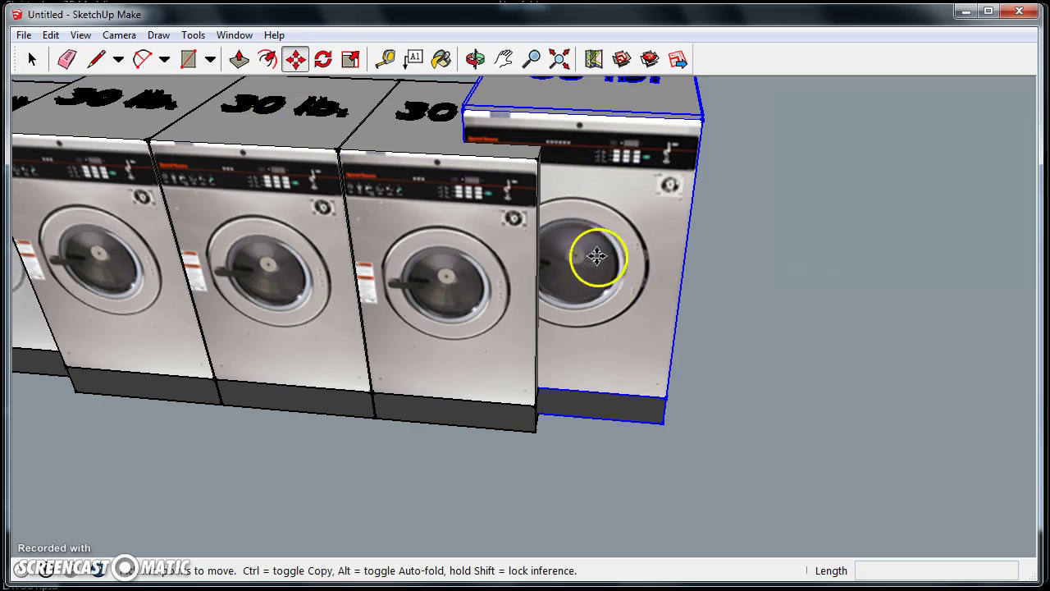
pyautogui.click(596, 247)
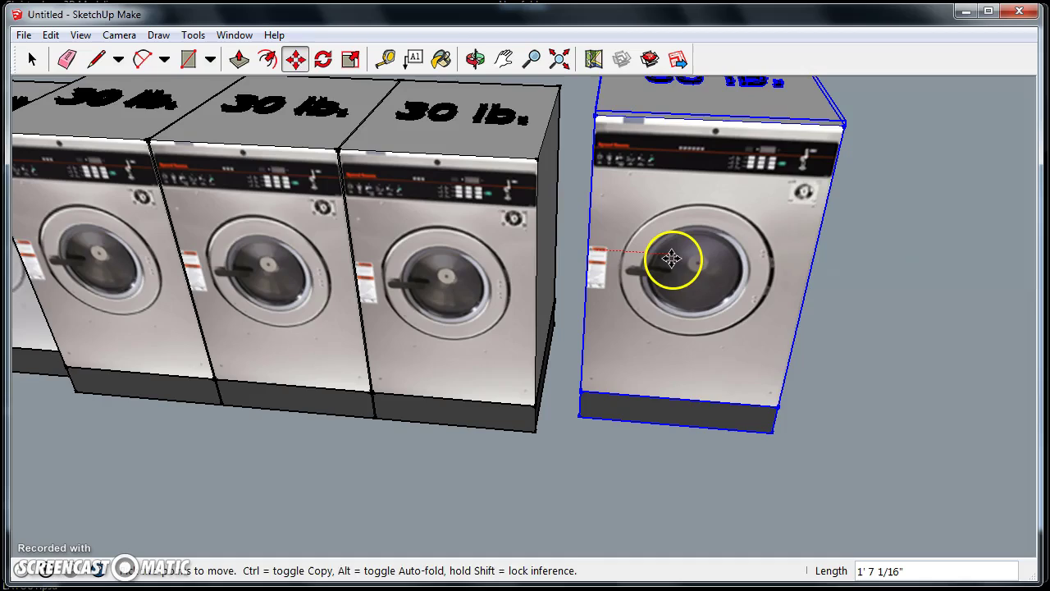
pyautogui.moveTo(763, 324); pyautogui.dragTo(328, 424, button='middle')
pyautogui.scroll(5, 426, 410)
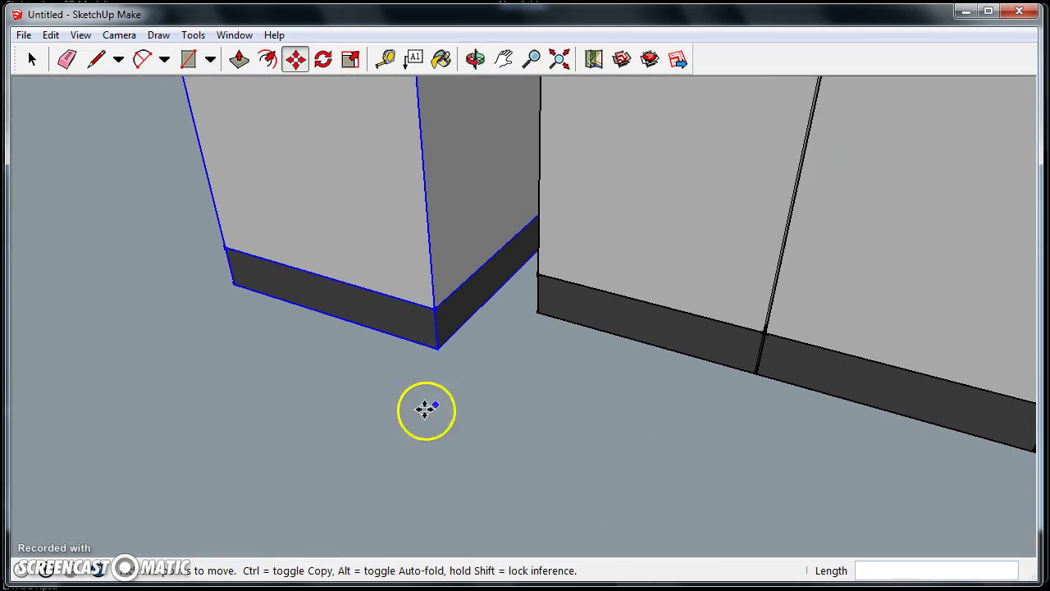
pyautogui.click(440, 345)
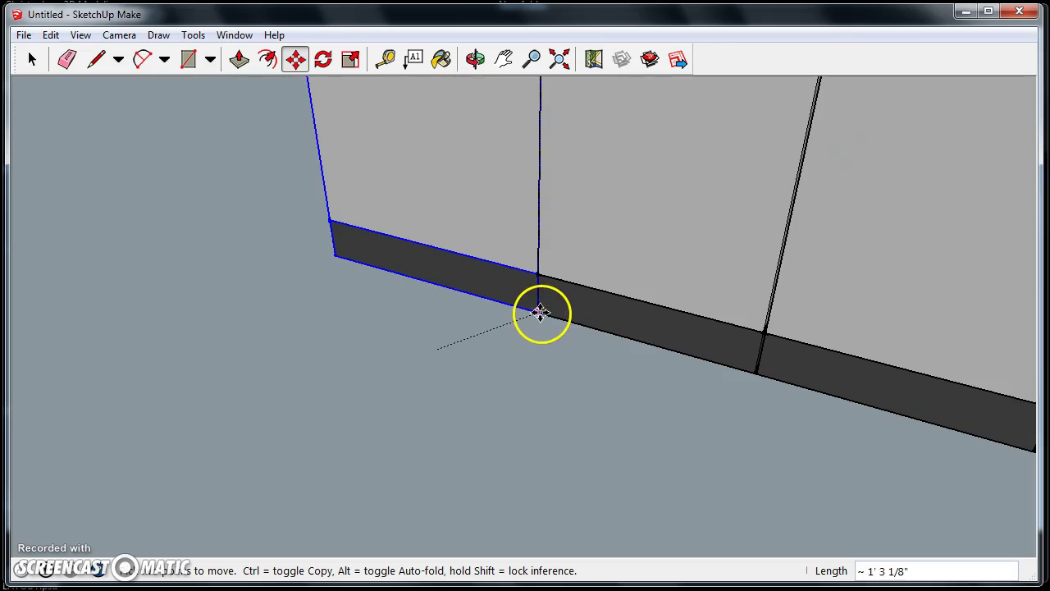
pyautogui.moveTo(540, 310); pyautogui.dragTo(516, 403, button='middle')
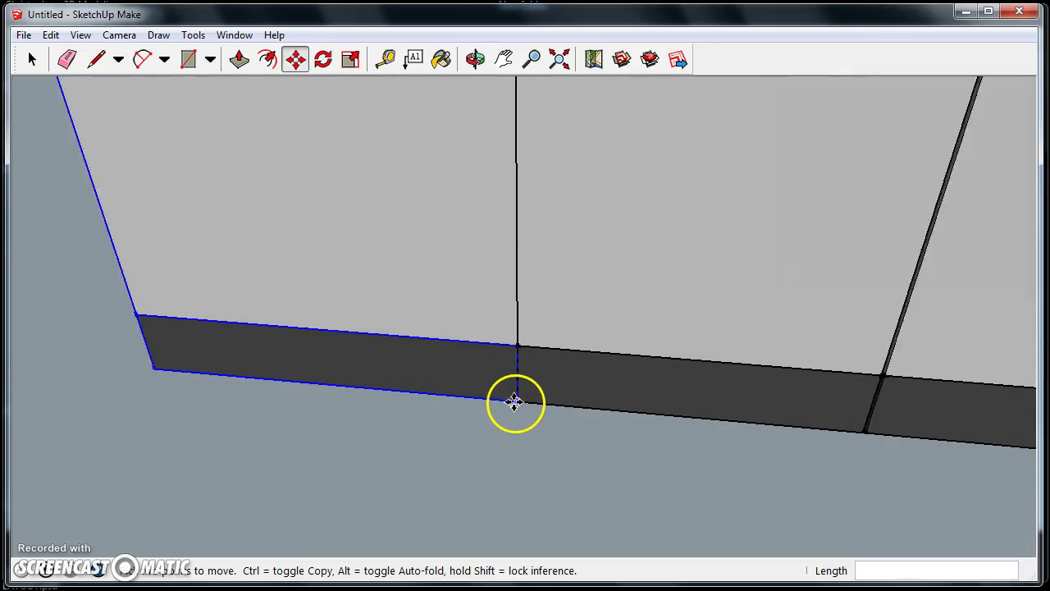
pyautogui.scroll(3, 521, 403)
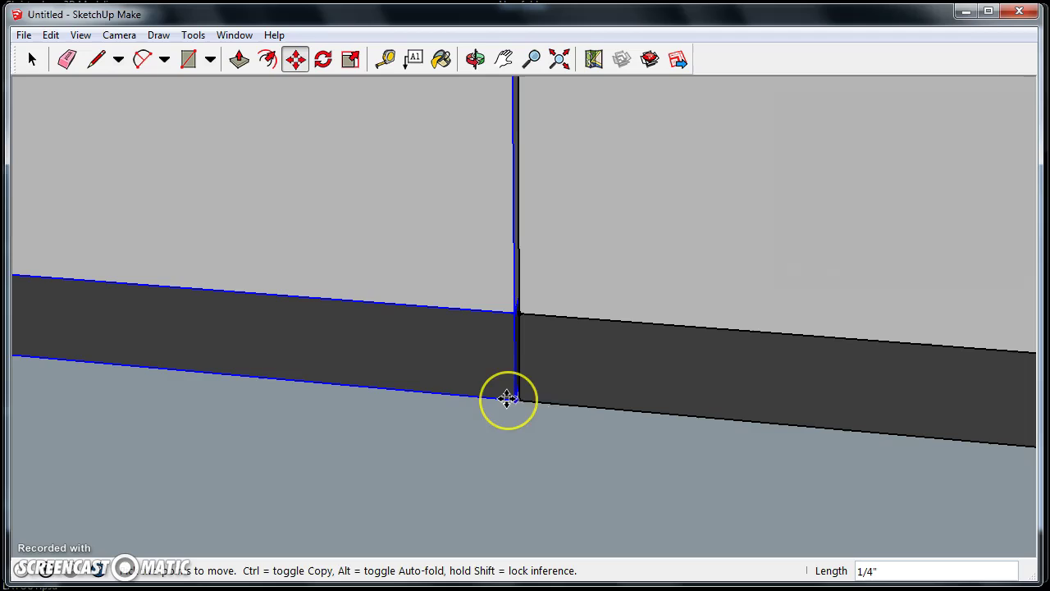
pyautogui.click(507, 400)
pyautogui.moveTo(405, 397); pyautogui.dragTo(456, 373, button='middle')
pyautogui.scroll(-3, 356, 424)
pyautogui.moveTo(356, 424); pyautogui.dragTo(500, 386, button='middle')
pyautogui.scroll(-2, 415, 370)
pyautogui.scroll(1, 501, 302)
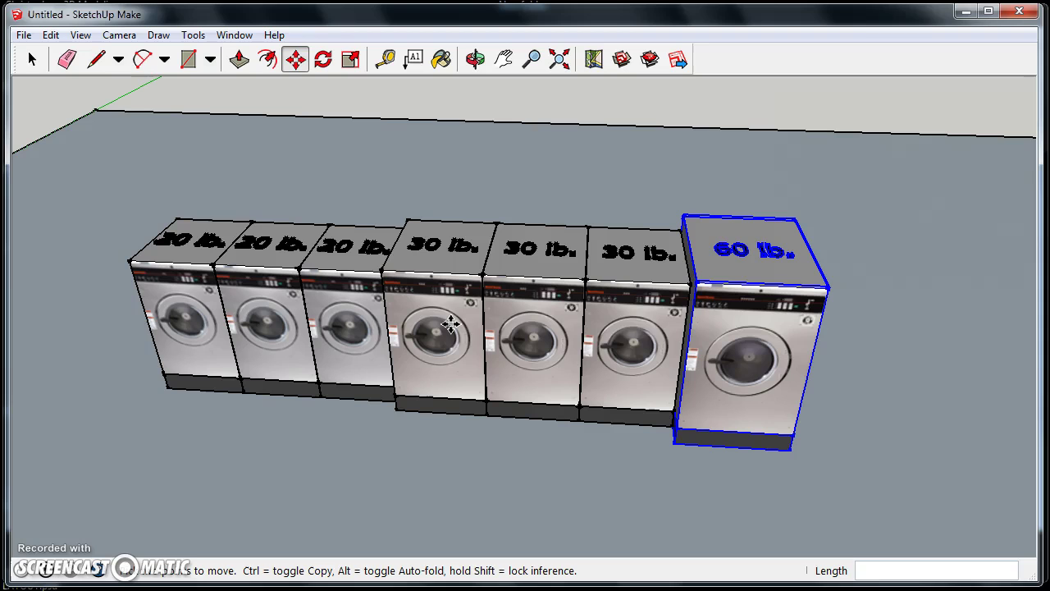
# Step: Copy the 60 lb washer from its bottom corner and snap it flush beside the first
pyautogui.moveTo(875, 424); pyautogui.dragTo(529, 422, button='middle')
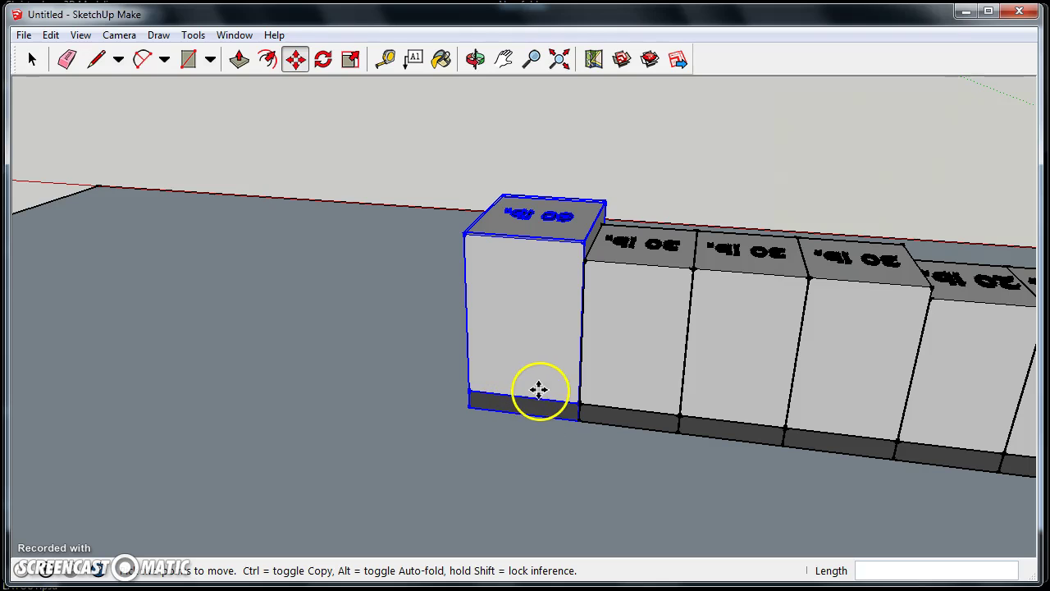
pyautogui.scroll(3, 536, 392)
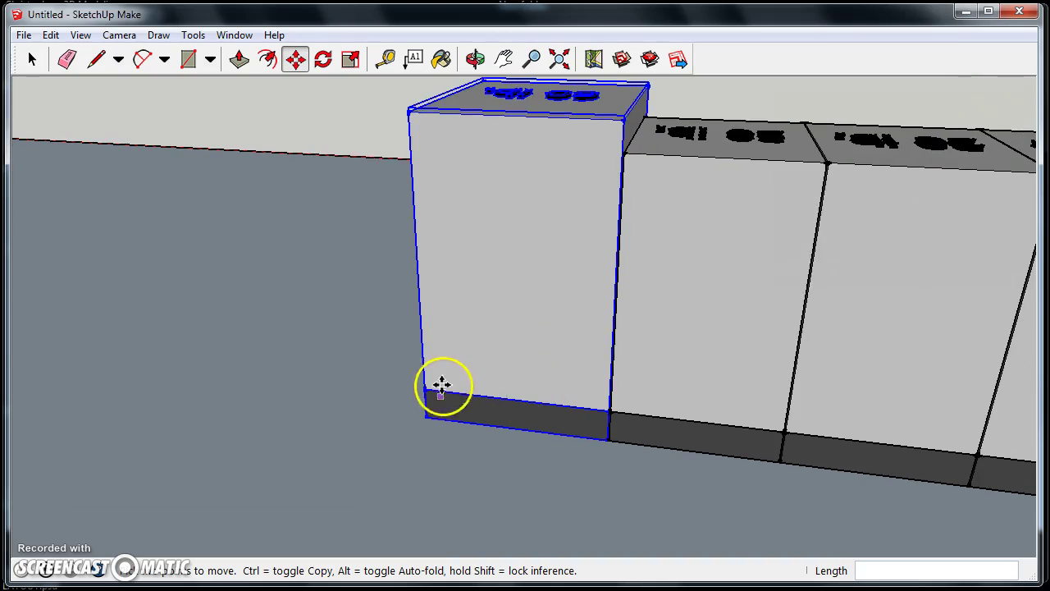
pyautogui.moveTo(449, 417); pyautogui.dragTo(512, 424, button='middle')
pyautogui.scroll(2, 621, 429)
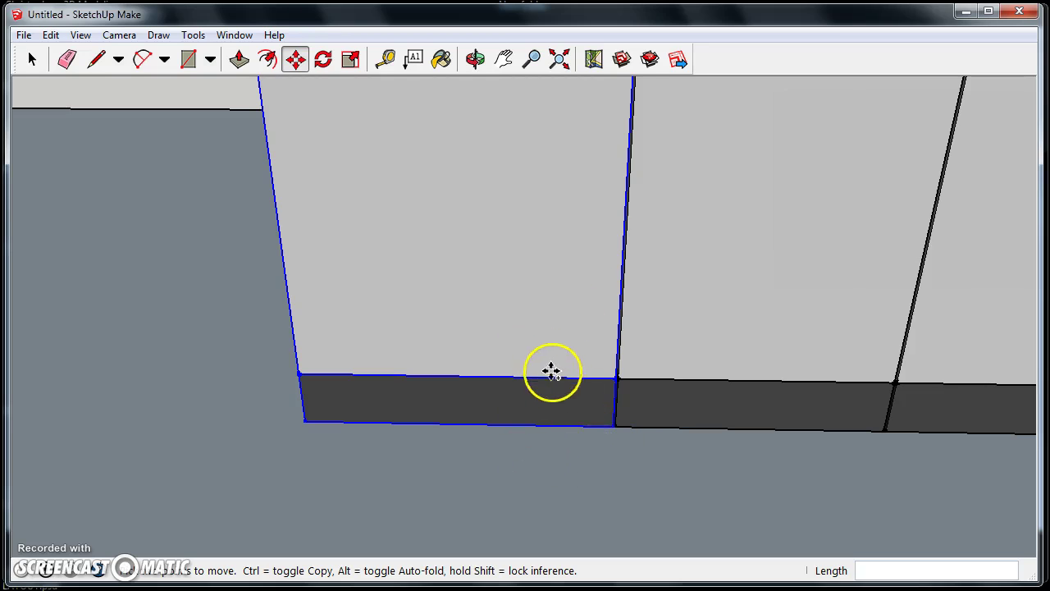
pyautogui.click(613, 426)
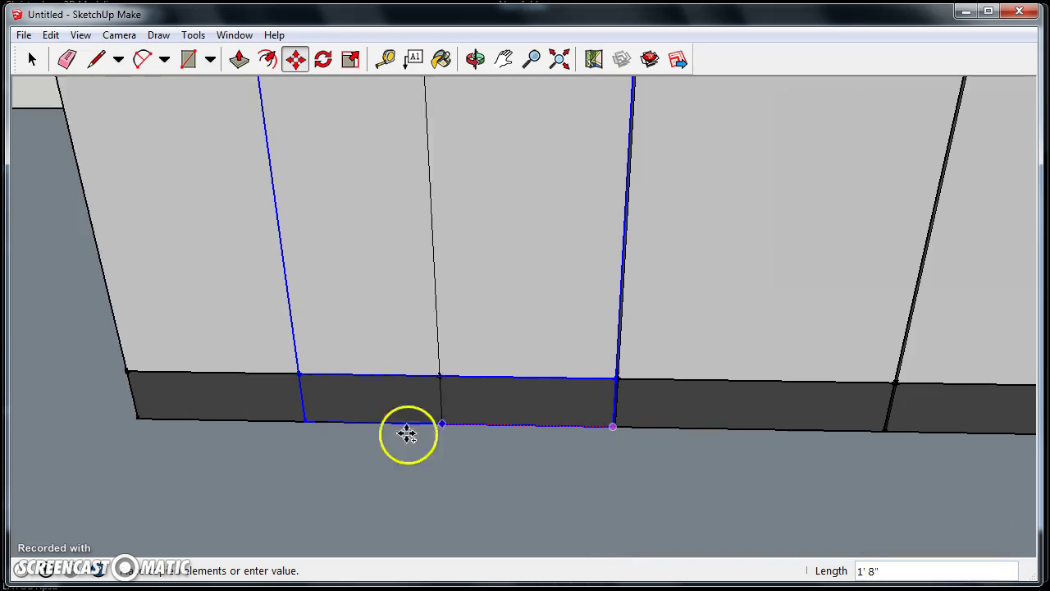
pyautogui.click(299, 421)
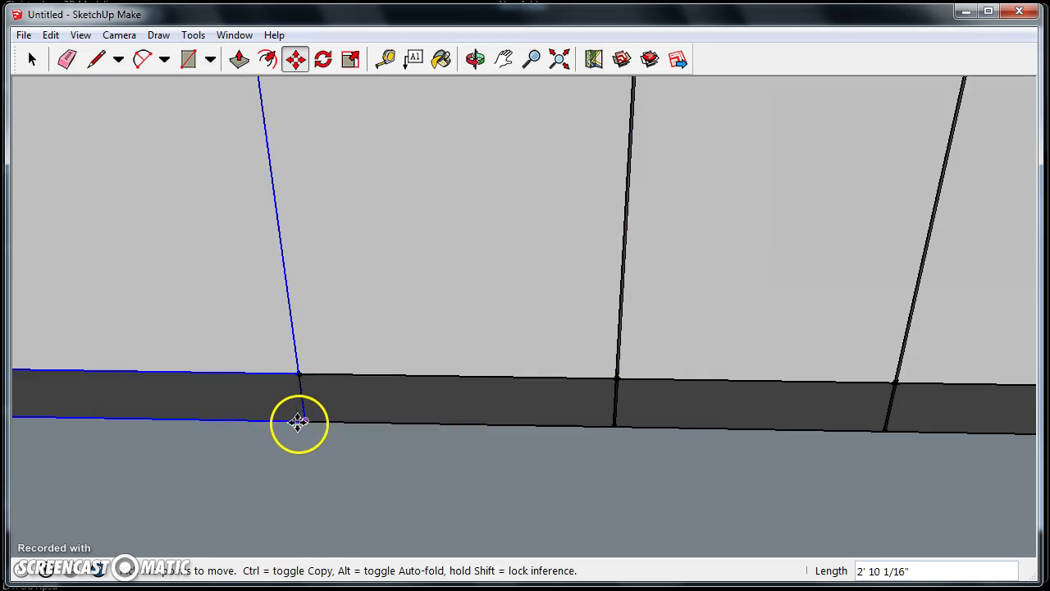
pyautogui.moveTo(299, 422); pyautogui.dragTo(337, 417, button='middle')
pyautogui.click(424, 435)
pyautogui.scroll(-5, 490, 425)
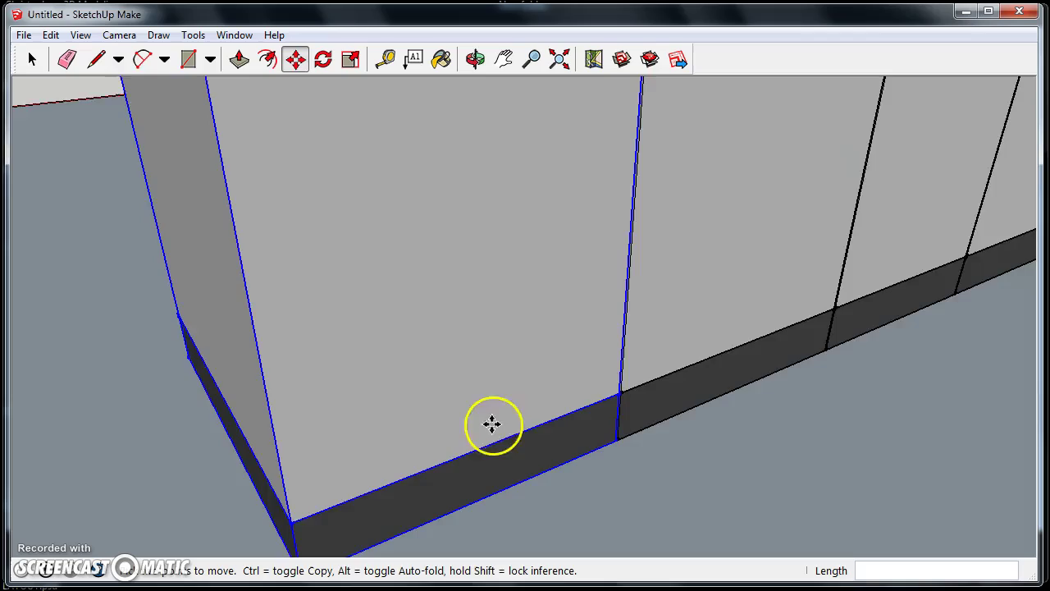
pyautogui.moveTo(445, 301); pyautogui.dragTo(668, 366, button='middle')
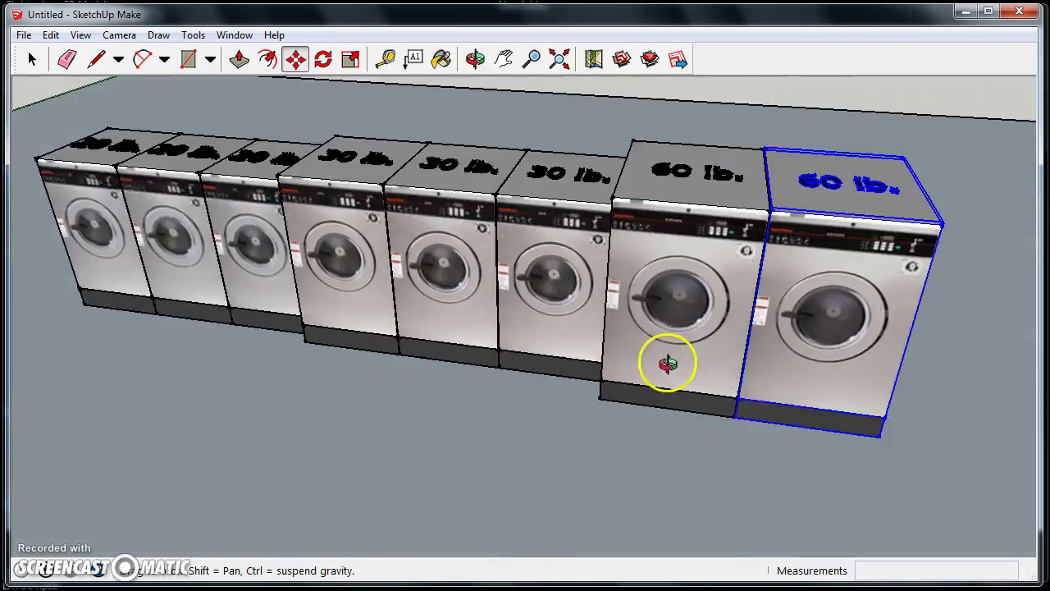
pyautogui.scroll(-3, 604, 333)
pyautogui.moveTo(604, 333); pyautogui.dragTo(578, 338, button='middle')
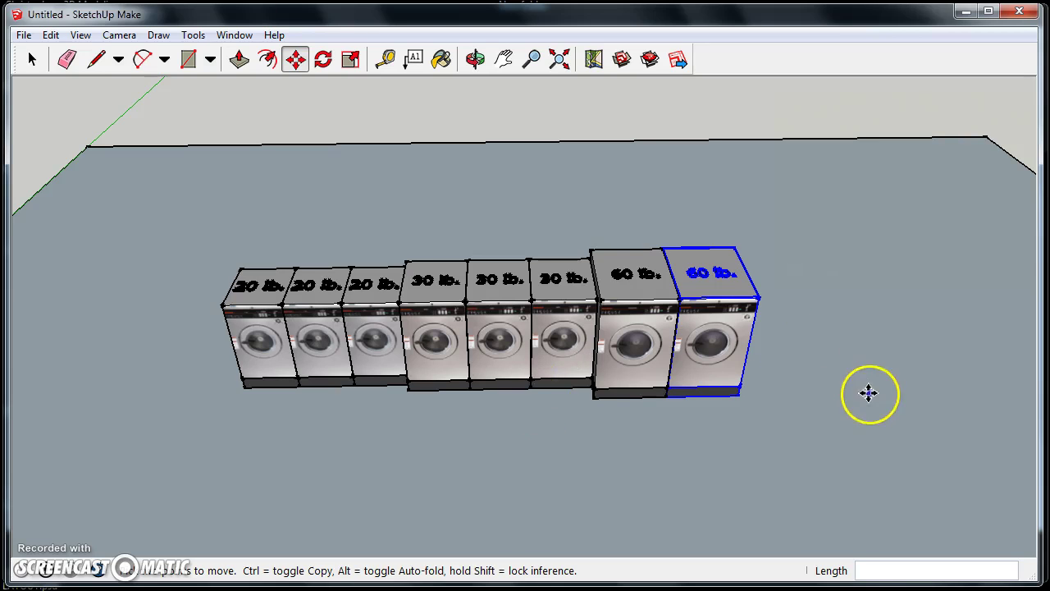
# Step: Orbit round to view the back of the eight-washer row
pyautogui.moveTo(867, 391)
pyautogui.mouseDown(button='middle')
pyautogui.moveTo(211, 426)
pyautogui.moveTo(562, 375)
pyautogui.moveTo(480, 366)
pyautogui.mouseUp(button='middle')
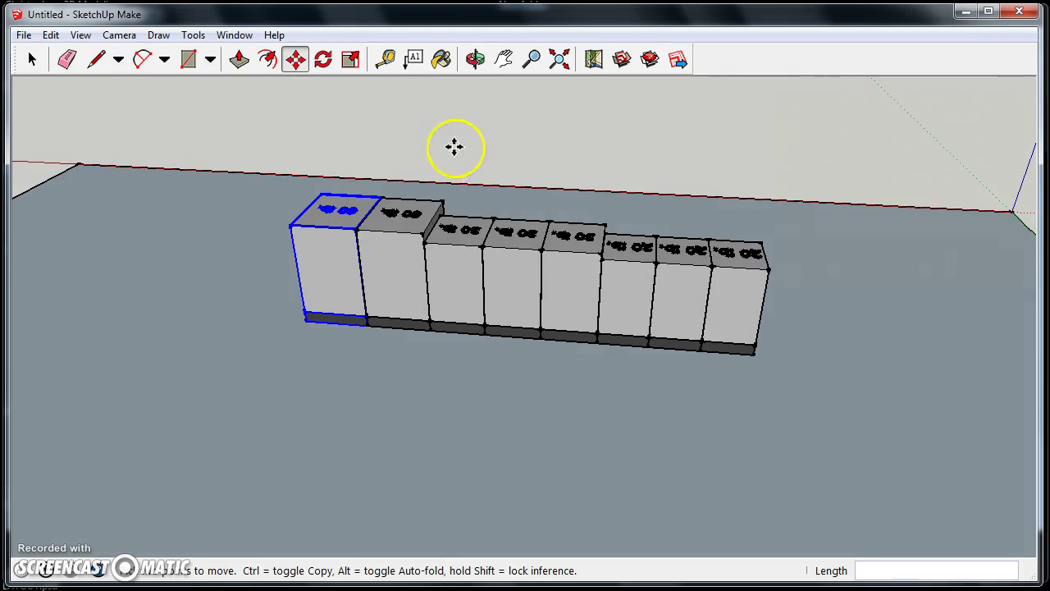
# Step: Drag a Tape Measure guide line from the end washer's base edge, extending past the row
pyautogui.click(388, 61)
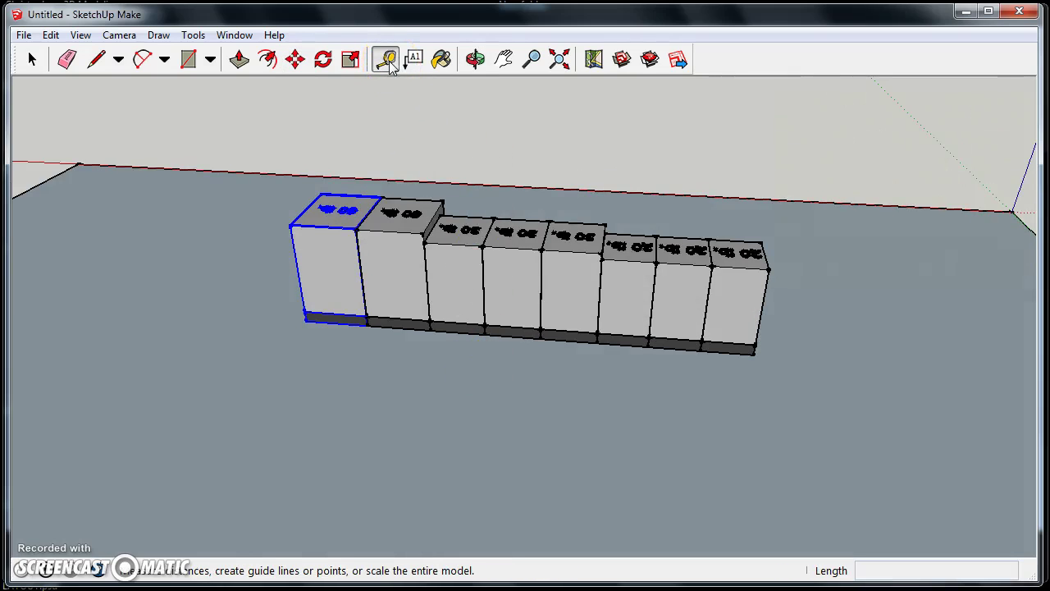
pyautogui.moveTo(348, 343); pyautogui.dragTo(370, 394, button='middle')
pyautogui.scroll(5, 316, 365)
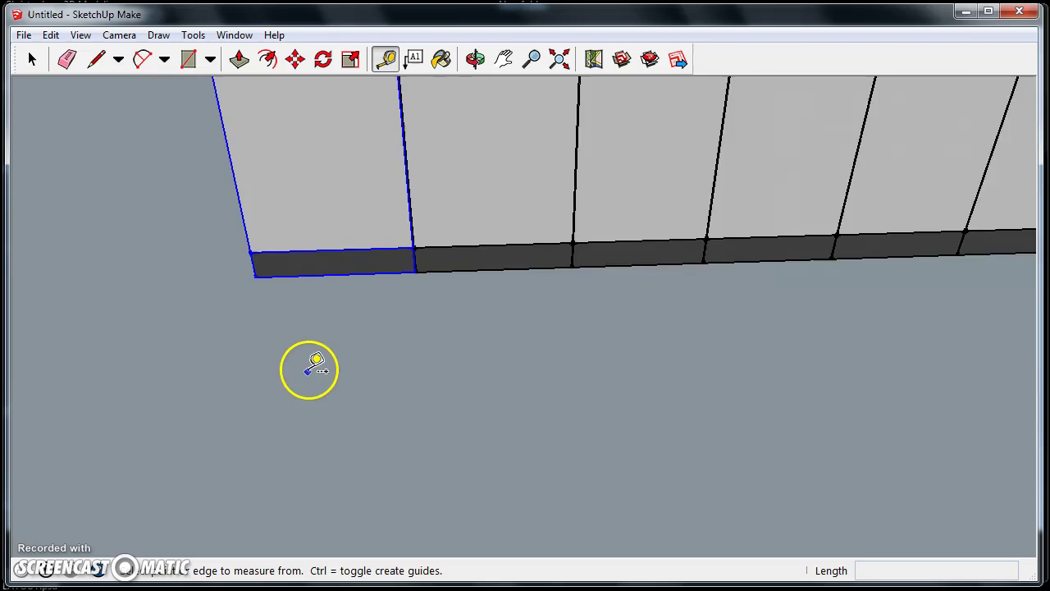
pyautogui.scroll(2, 315, 365)
pyautogui.moveTo(319, 279); pyautogui.dragTo(421, 414, button='middle')
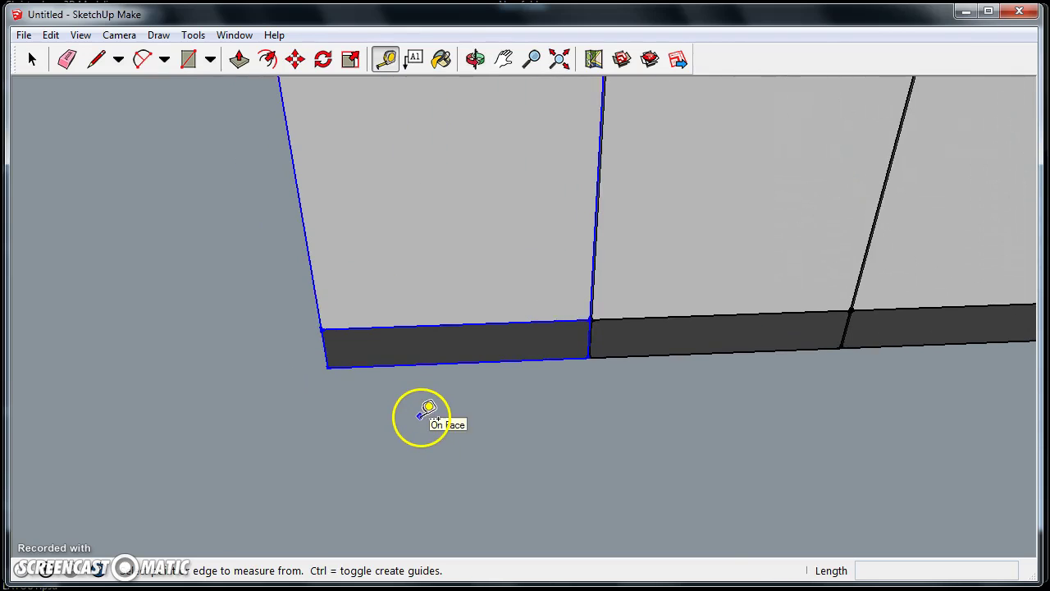
pyautogui.click(361, 366)
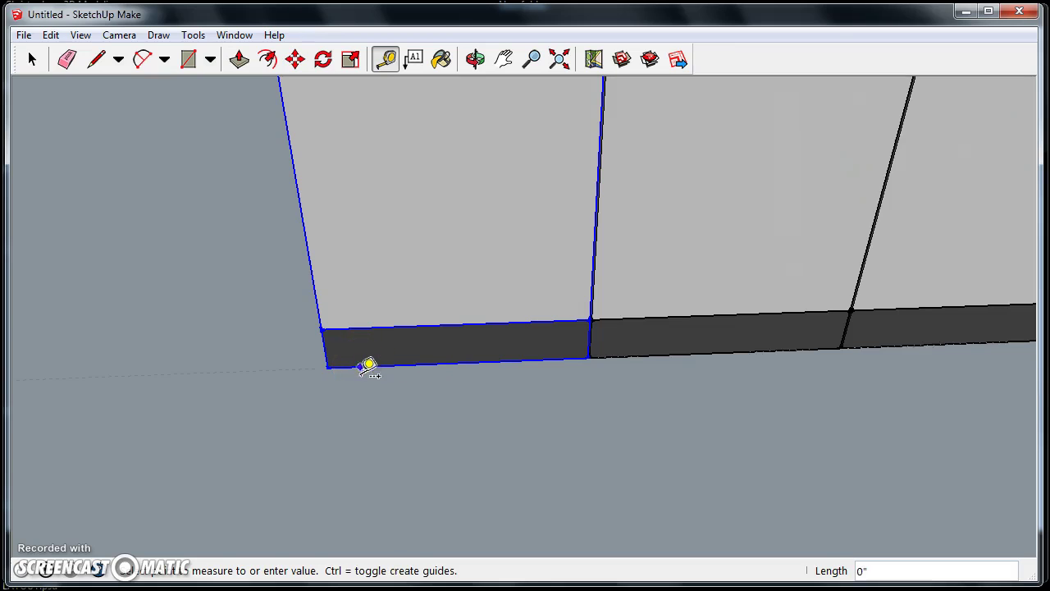
pyautogui.moveTo(401, 413); pyautogui.dragTo(591, 419, button='middle')
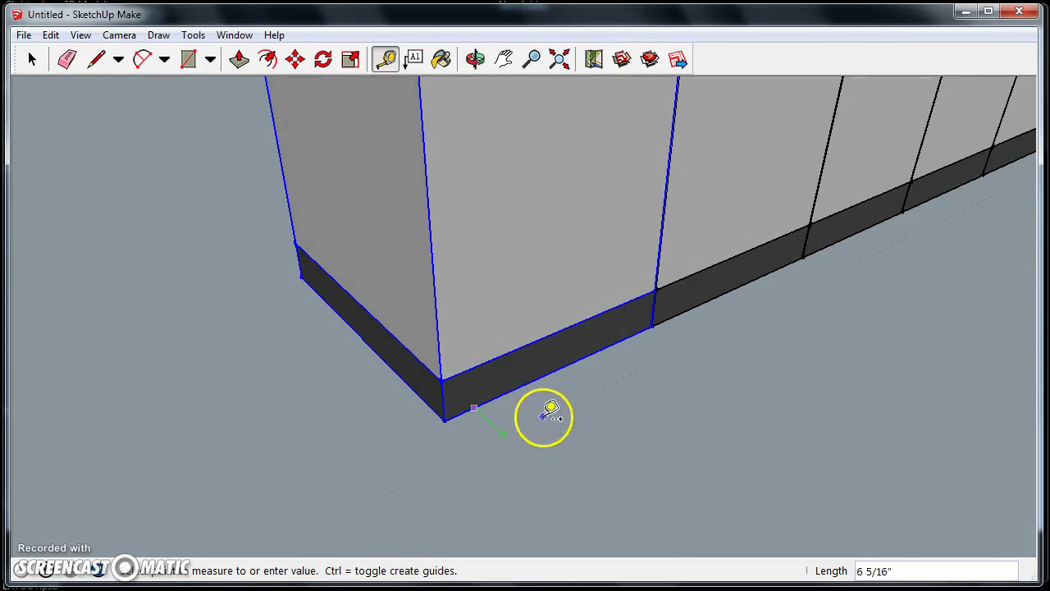
pyautogui.click(444, 421)
pyautogui.moveTo(471, 462); pyautogui.dragTo(347, 457, button='middle')
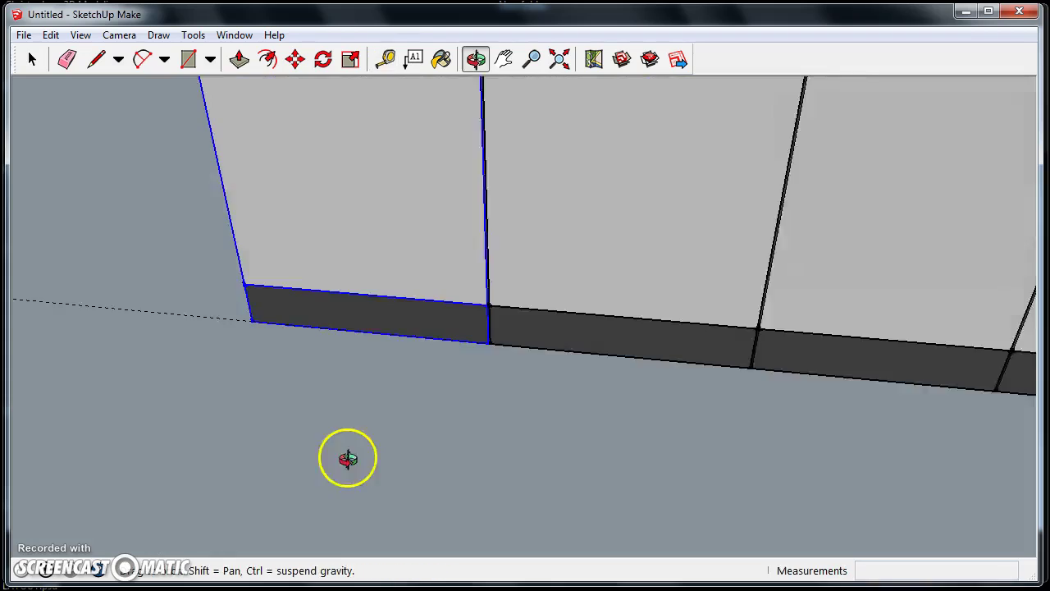
pyautogui.scroll(-5, 392, 403)
pyautogui.moveTo(845, 475); pyautogui.dragTo(769, 427, button='middle')
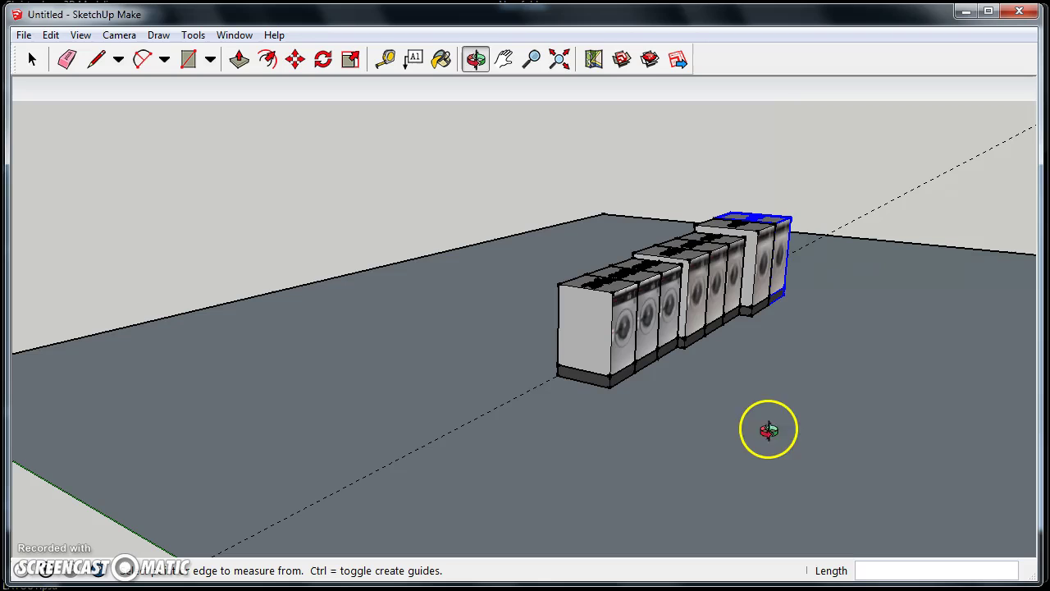
# Step: Copy and paste the end 20 lb washer, placing the pasted copy in front of the row
pyautogui.press('space')
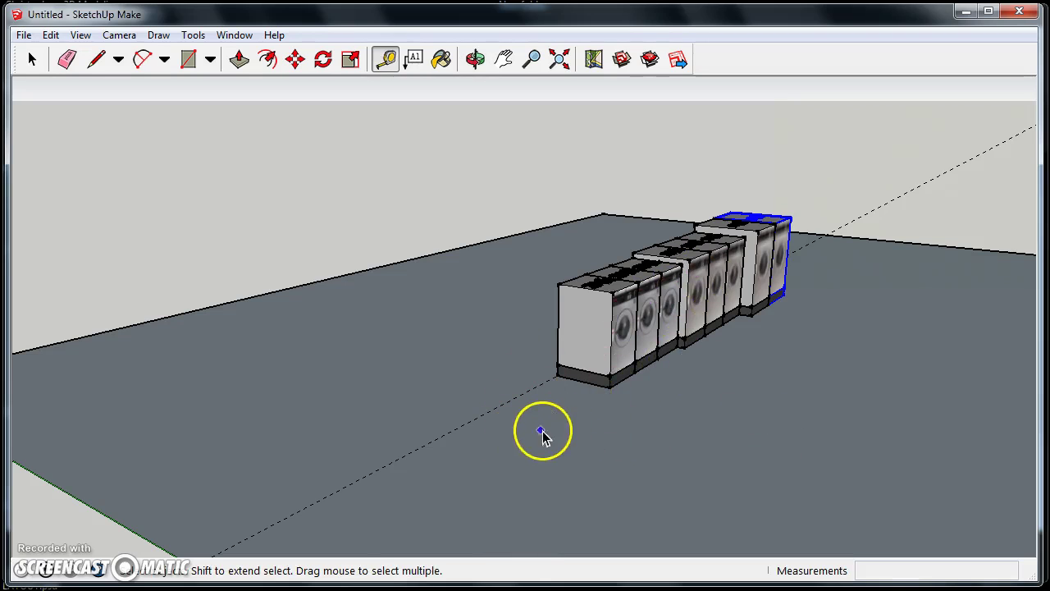
pyautogui.moveTo(586, 347); pyautogui.dragTo(616, 439, button='middle')
pyautogui.scroll(3, 574, 434)
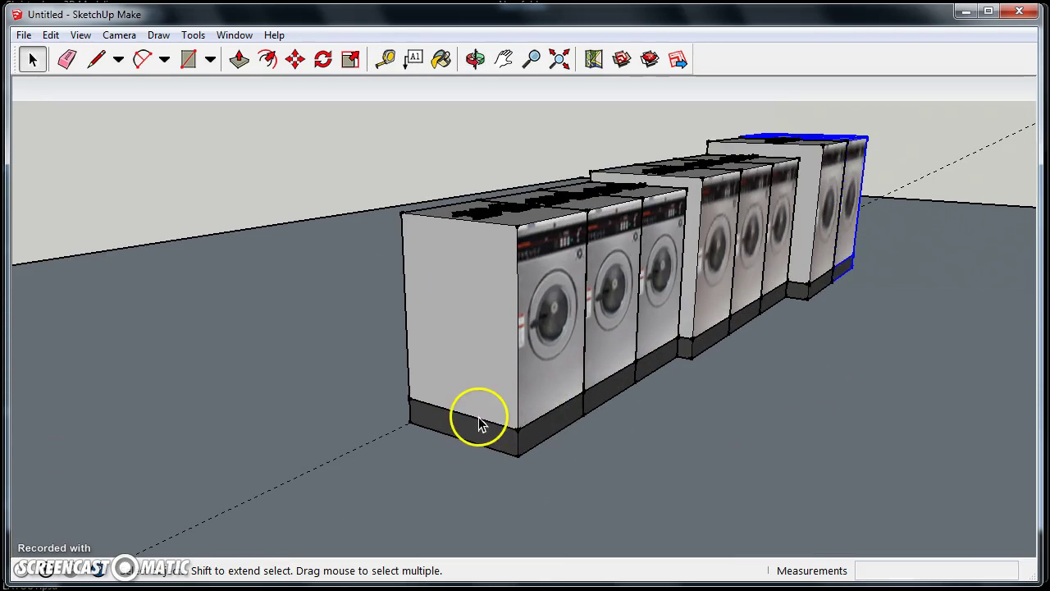
pyautogui.click(519, 328)
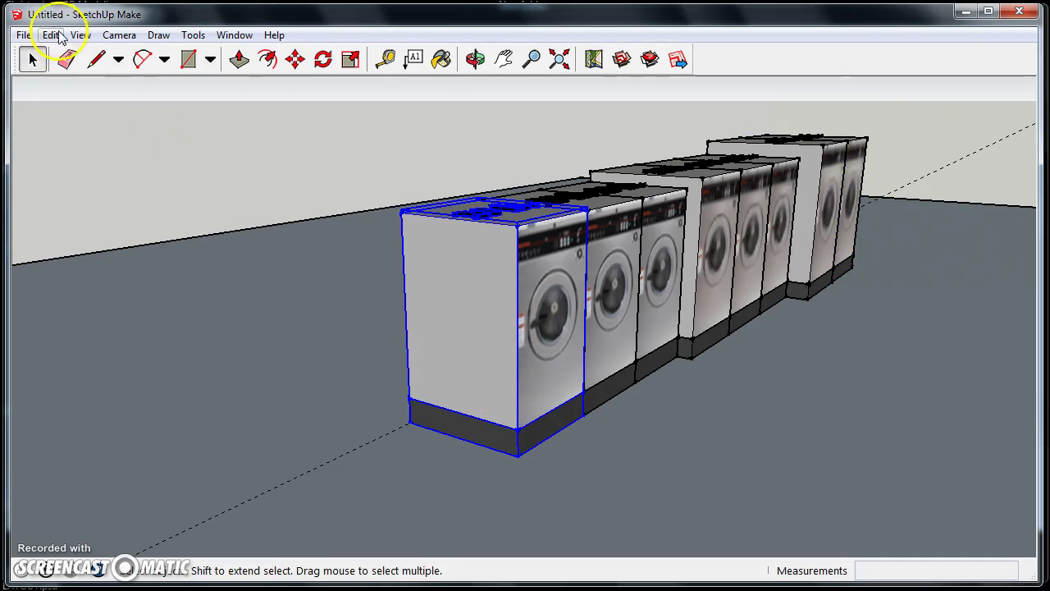
pyautogui.click(51, 35)
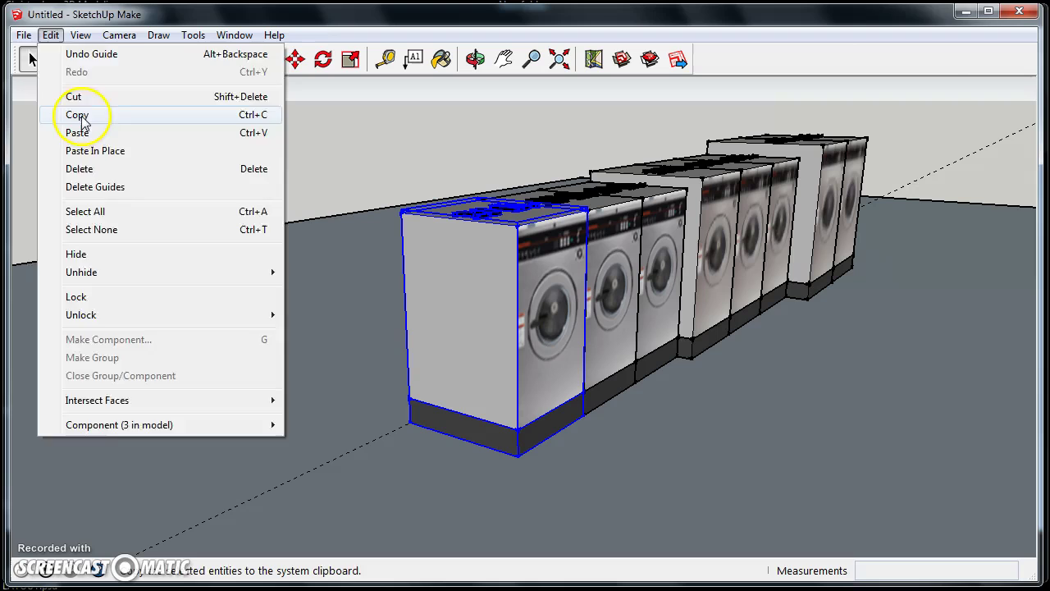
pyautogui.click(79, 116)
pyautogui.click(50, 36)
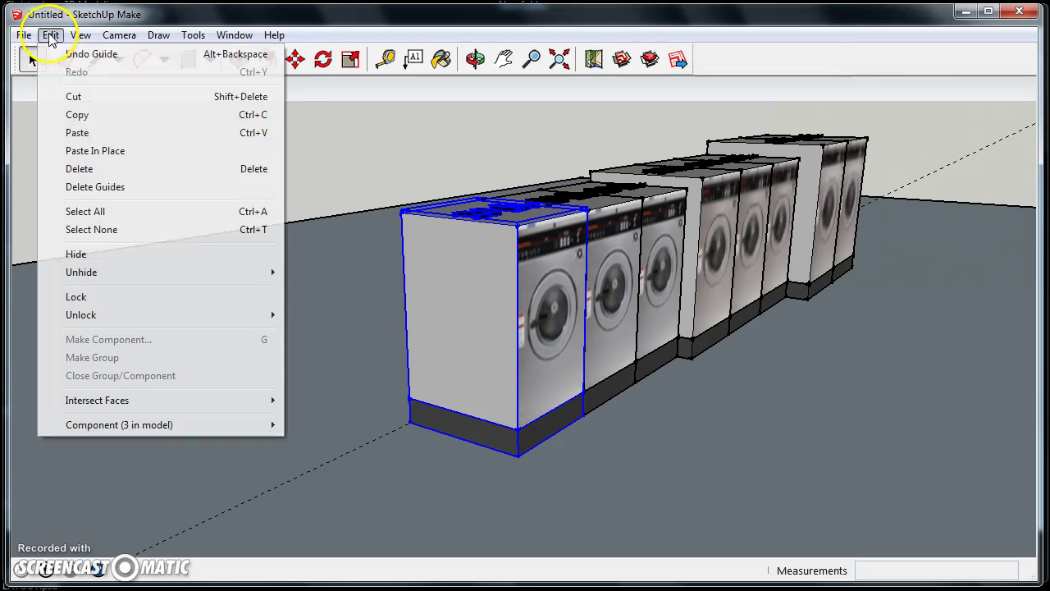
pyautogui.click(104, 134)
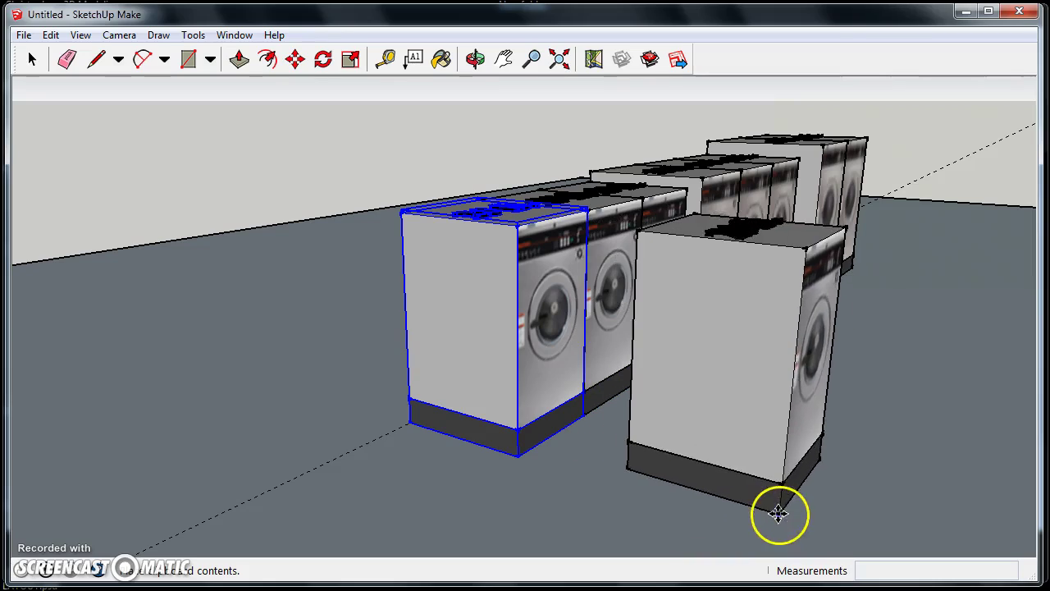
pyautogui.click(780, 509)
# Step: Move the pasted 20 lb washer by its corner onto the guide line
pyautogui.moveTo(897, 454); pyautogui.dragTo(405, 436, button='middle')
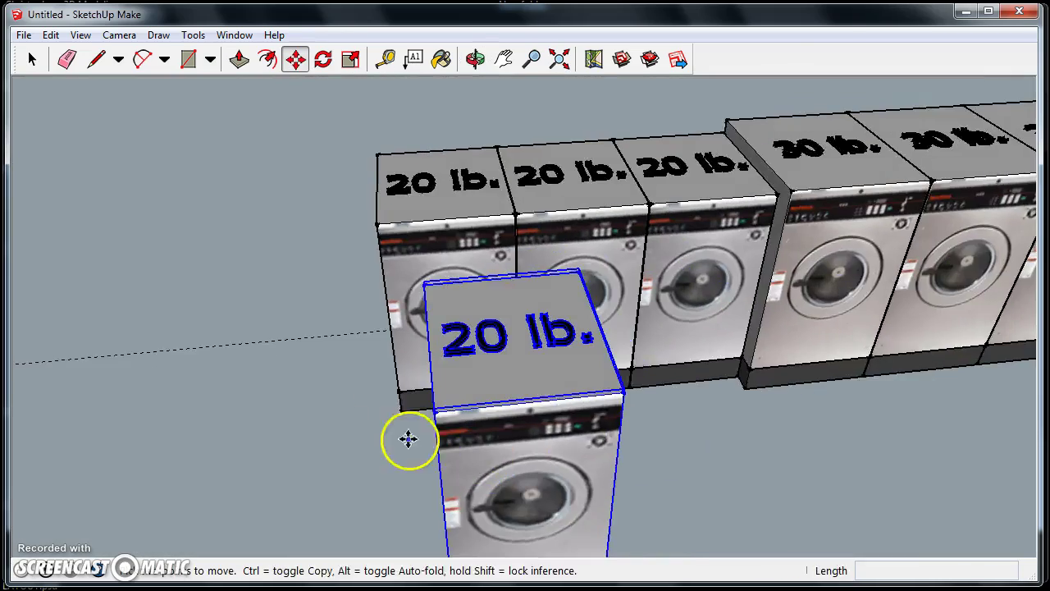
pyautogui.scroll(5, 535, 350)
pyautogui.moveTo(204, 248); pyautogui.dragTo(375, 383, button='middle')
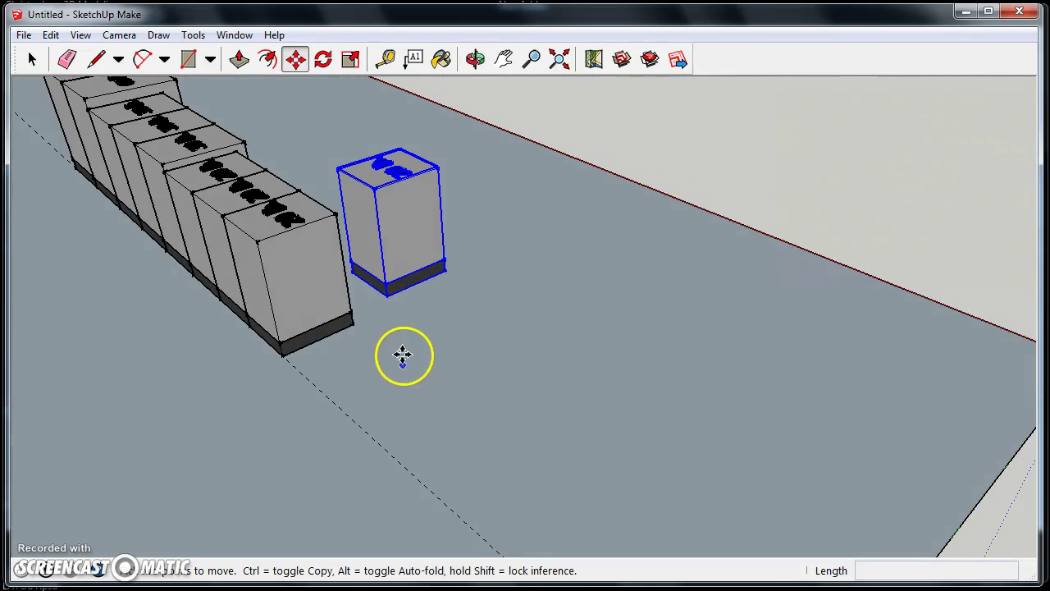
pyautogui.click(385, 297)
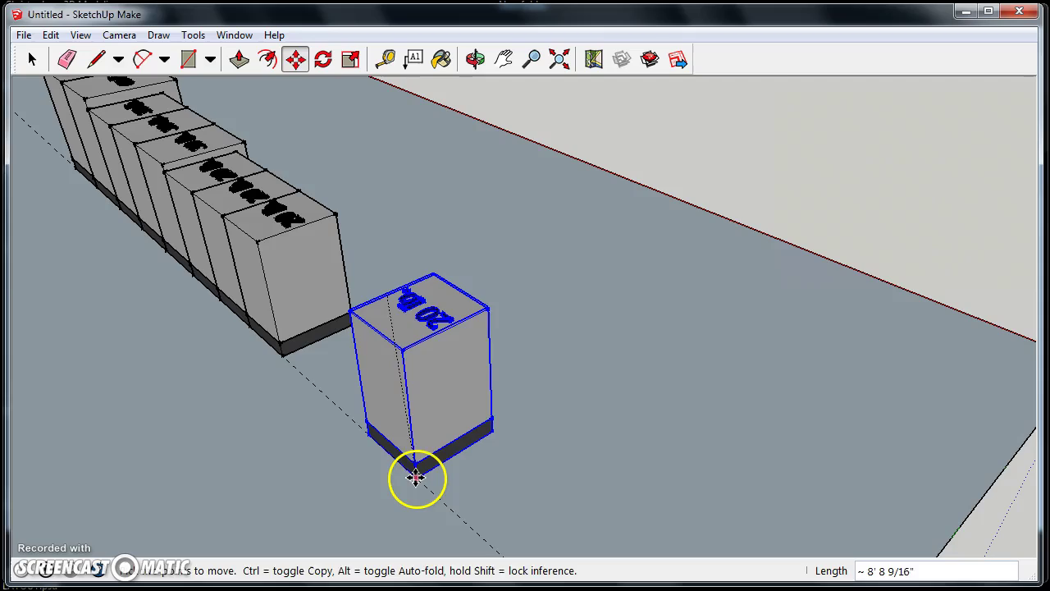
pyautogui.click(427, 476)
pyautogui.moveTo(426, 476); pyautogui.dragTo(394, 417, button='middle')
pyautogui.press('space')
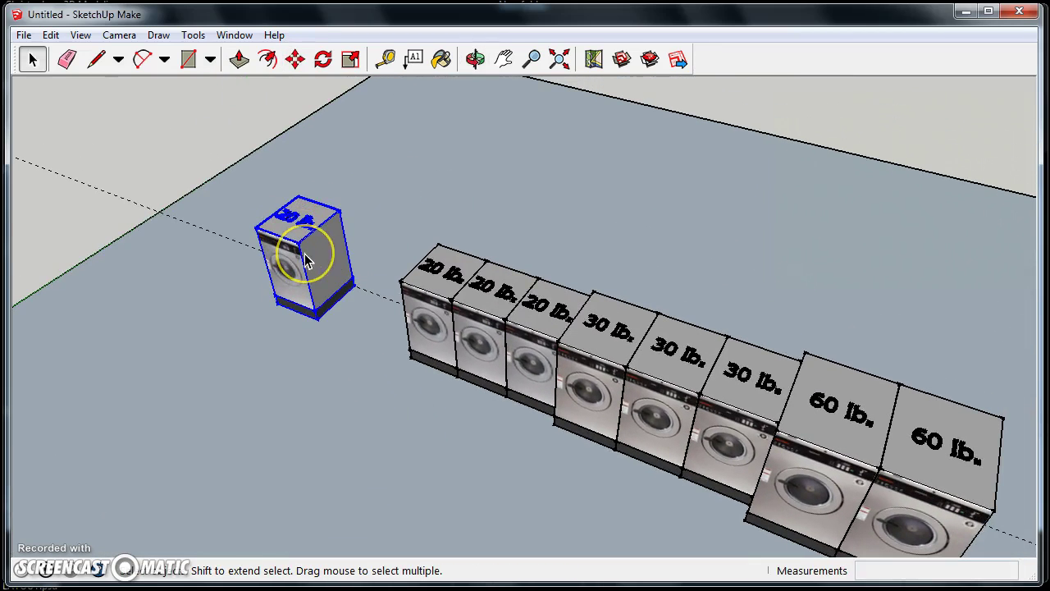
# Step: From a level front view, start measuring the row at its left base corner
pyautogui.moveTo(302, 264); pyautogui.dragTo(564, 382, button='middle')
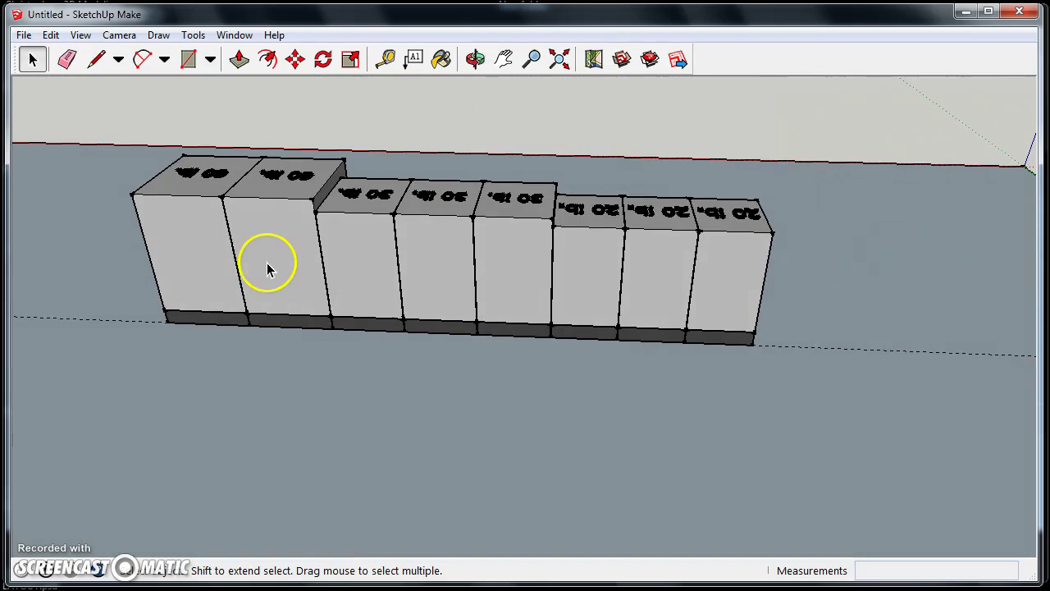
pyautogui.click(167, 321)
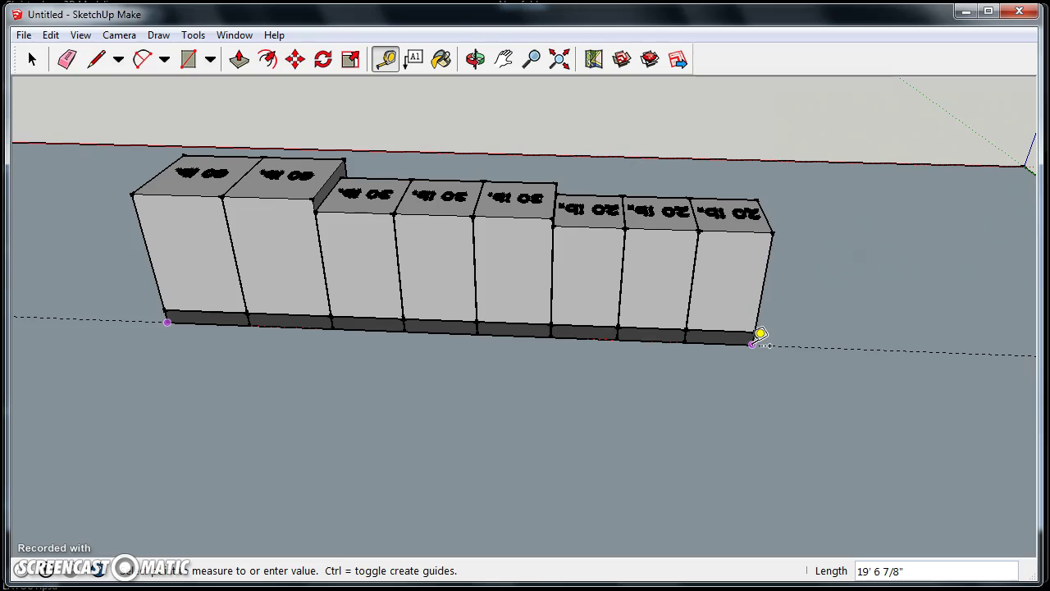
# Step: Finish the 19' 6 7/8" measurement and draw a line along the row's bottom front edge
pyautogui.click(471, 391)
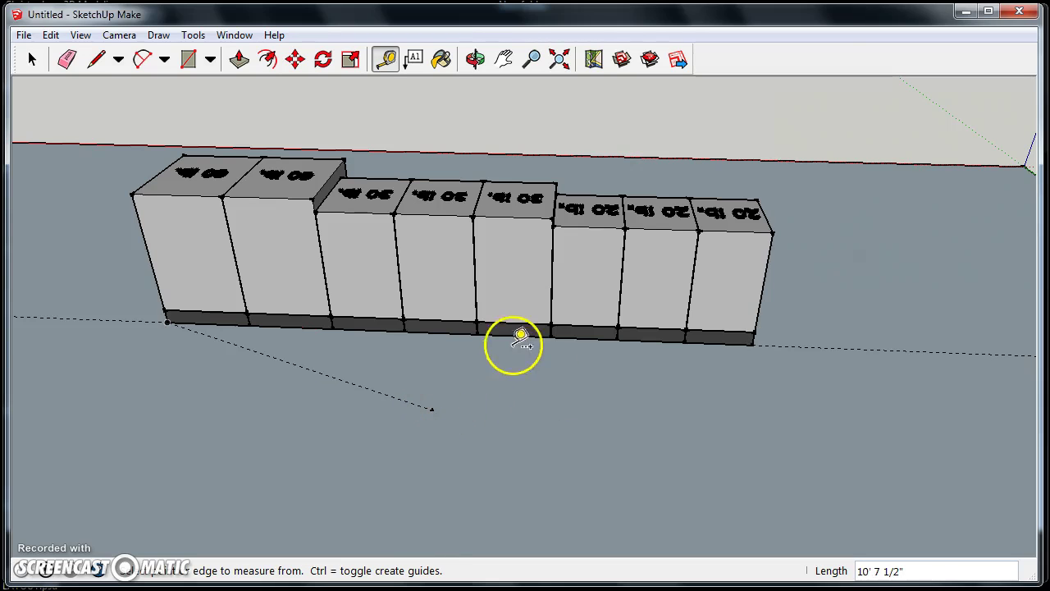
pyautogui.click(95, 60)
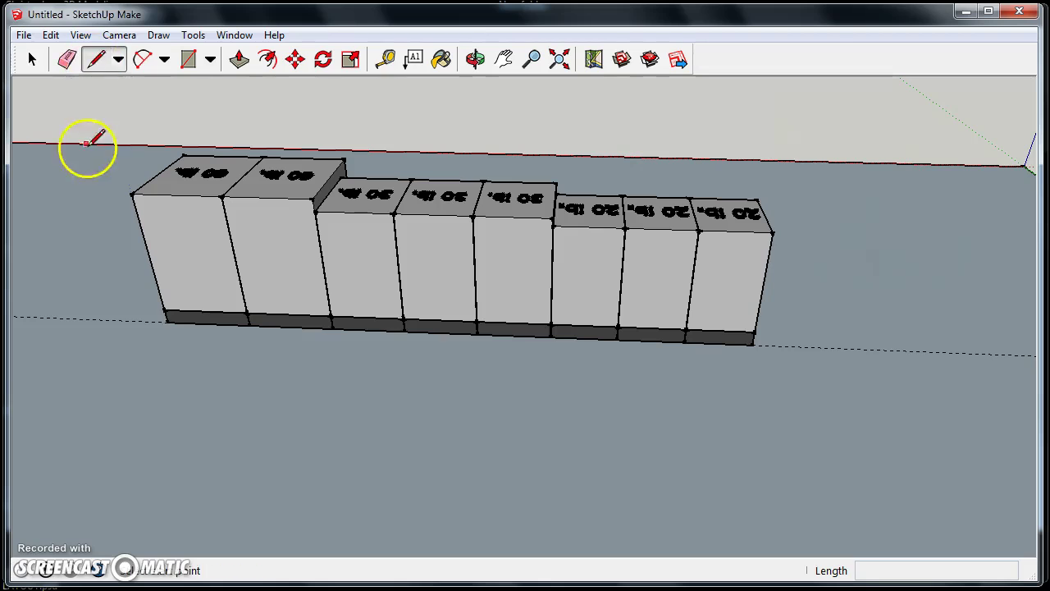
pyautogui.click(167, 321)
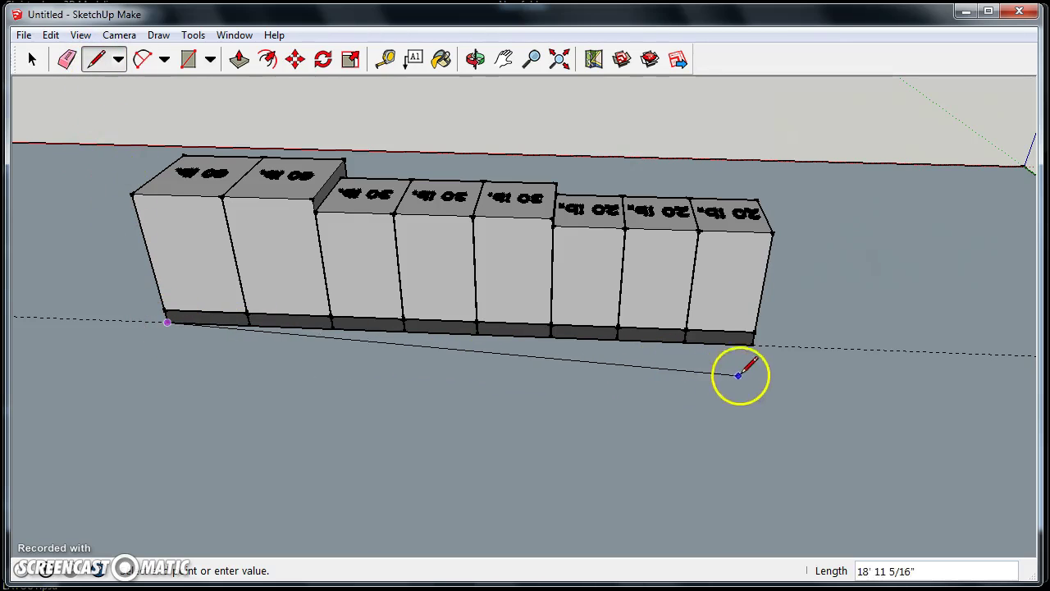
pyautogui.click(752, 343)
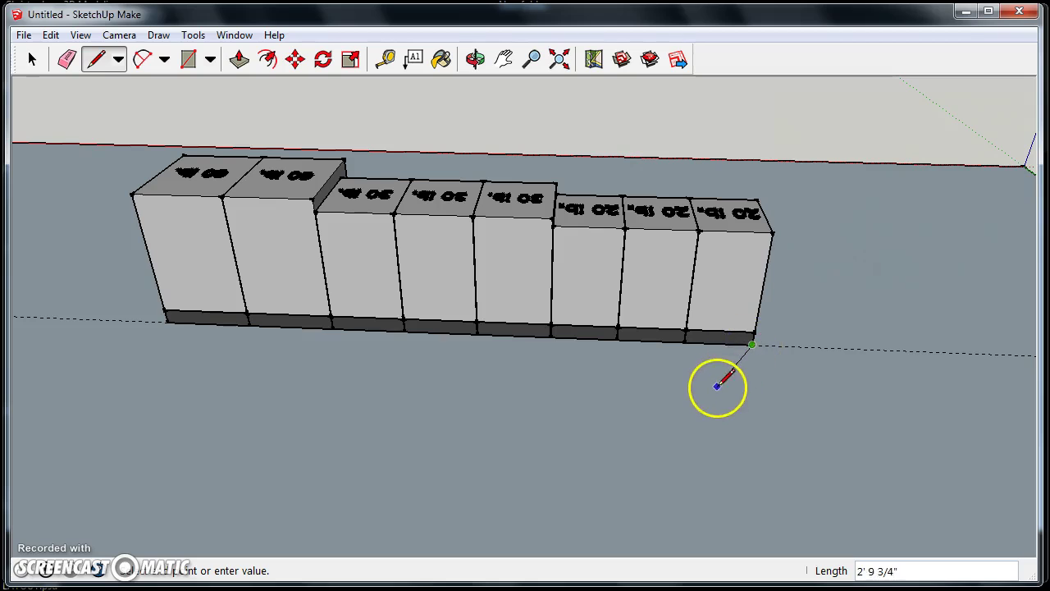
pyautogui.press('space')
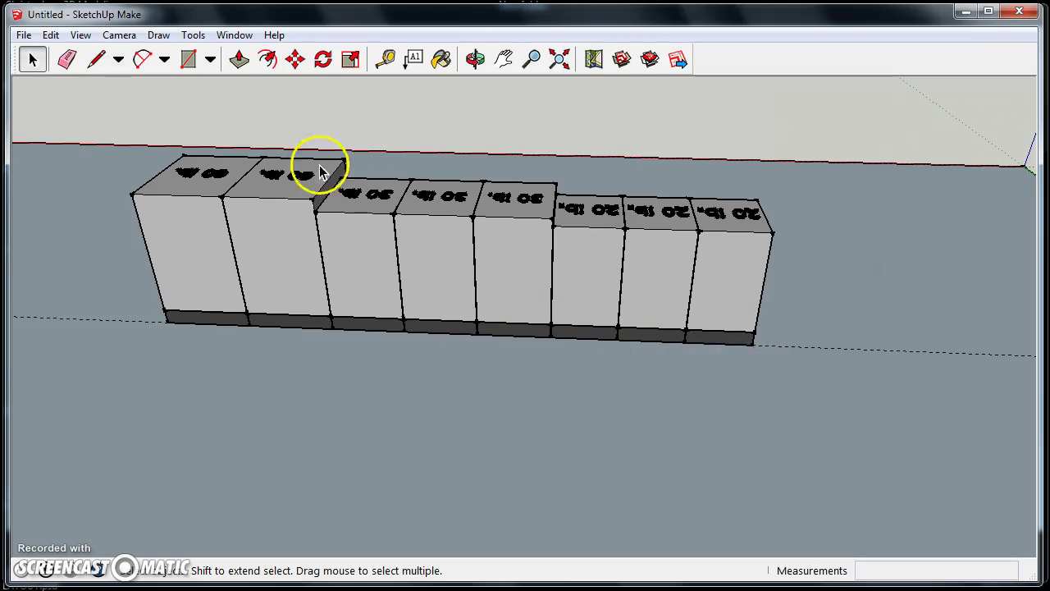
# Step: Dimension the row's bottom edge at 19' 6 7/8", placed in front of the row
pyautogui.click(193, 36)
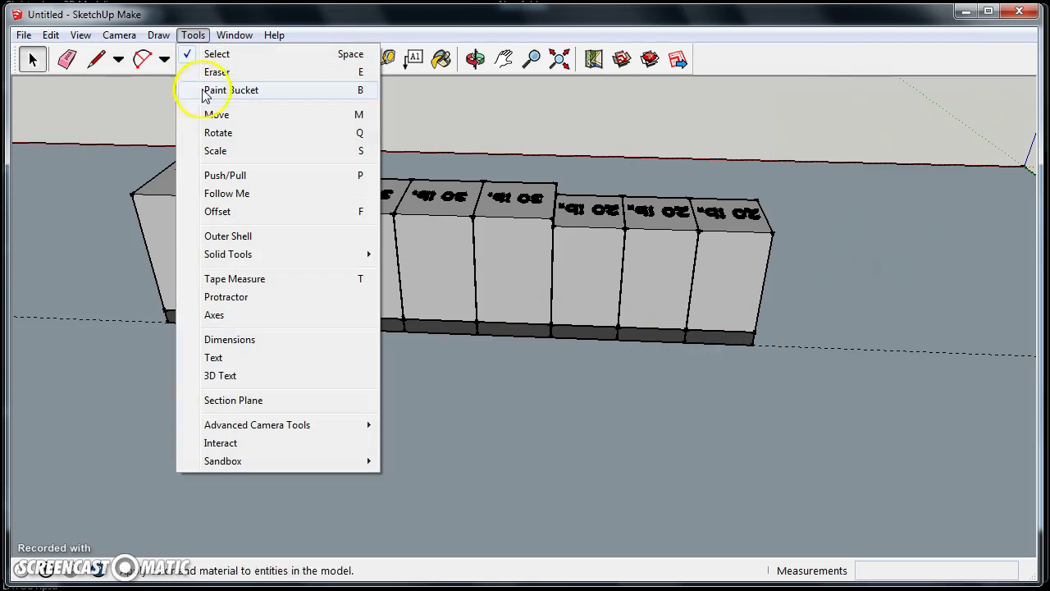
pyautogui.click(252, 341)
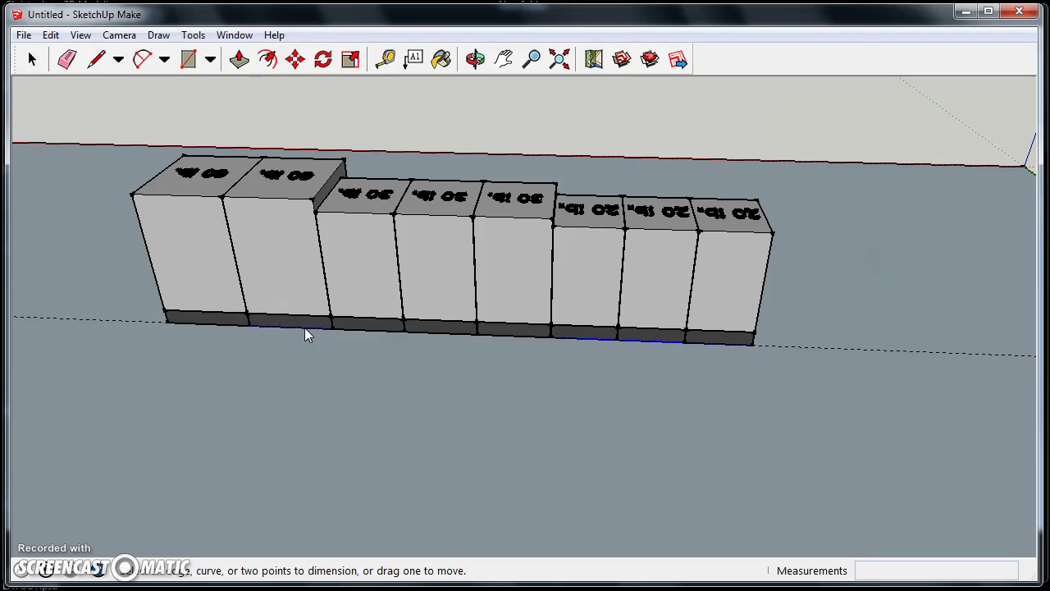
pyautogui.moveTo(304, 334); pyautogui.dragTo(293, 361)
pyautogui.moveTo(421, 352); pyautogui.dragTo(701, 400, button='middle')
# Step: Orbit round to view the row end-on, then select the 19' 6 7/8" dimension
pyautogui.moveTo(791, 397); pyautogui.dragTo(370, 379, button='middle')
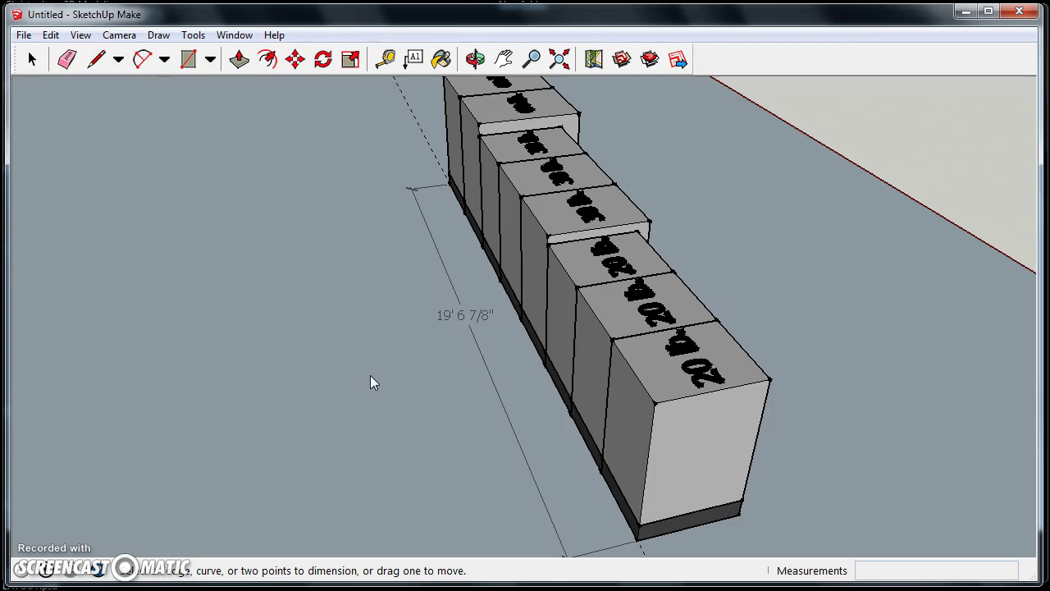
pyautogui.moveTo(370, 381); pyautogui.dragTo(558, 357, button='middle')
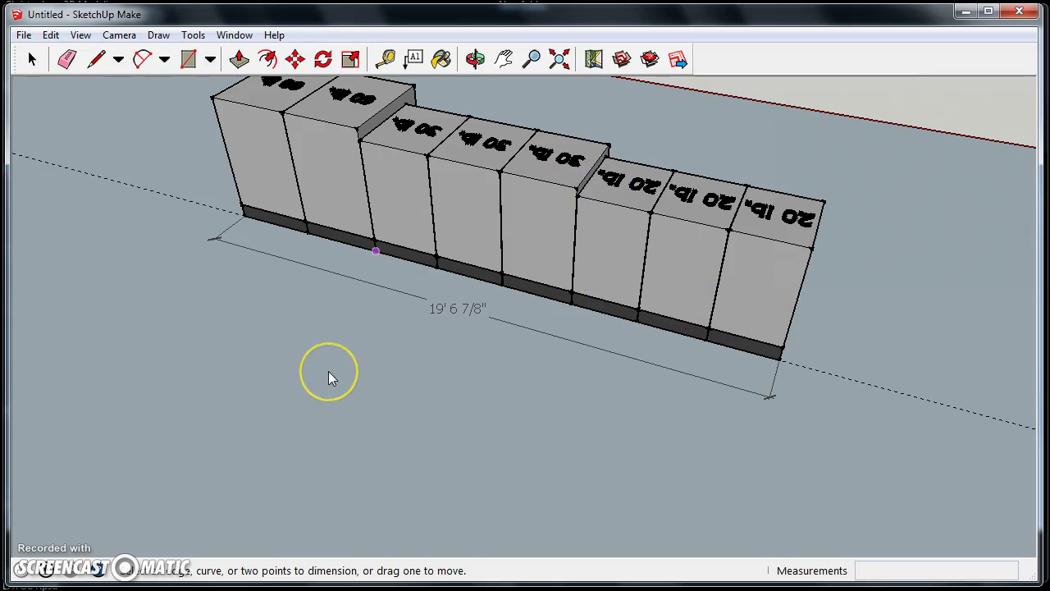
pyautogui.moveTo(655, 410); pyautogui.dragTo(458, 144, button='middle')
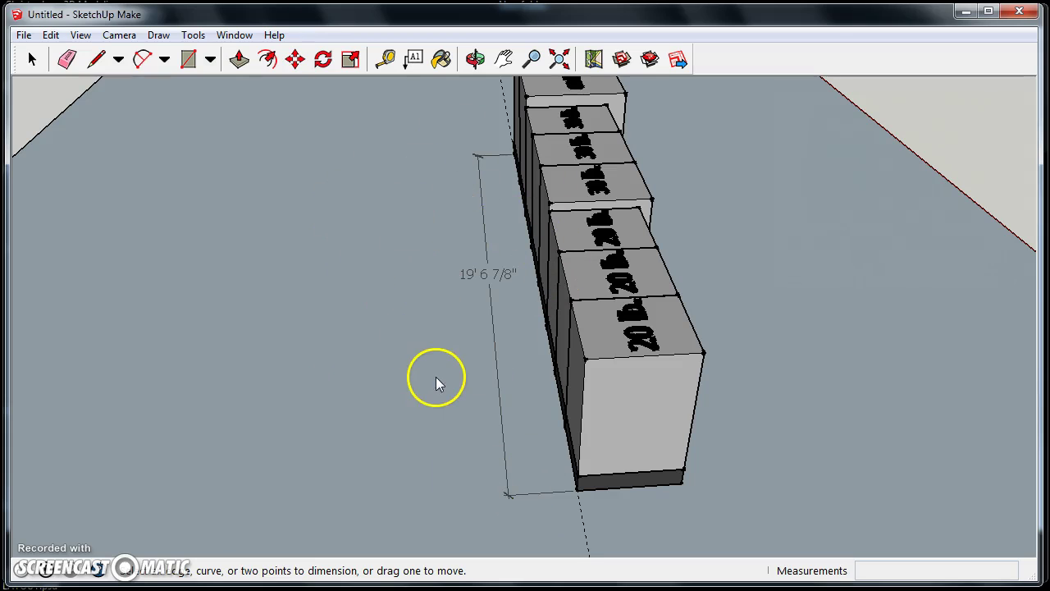
pyautogui.press('space')
pyautogui.click(492, 276)
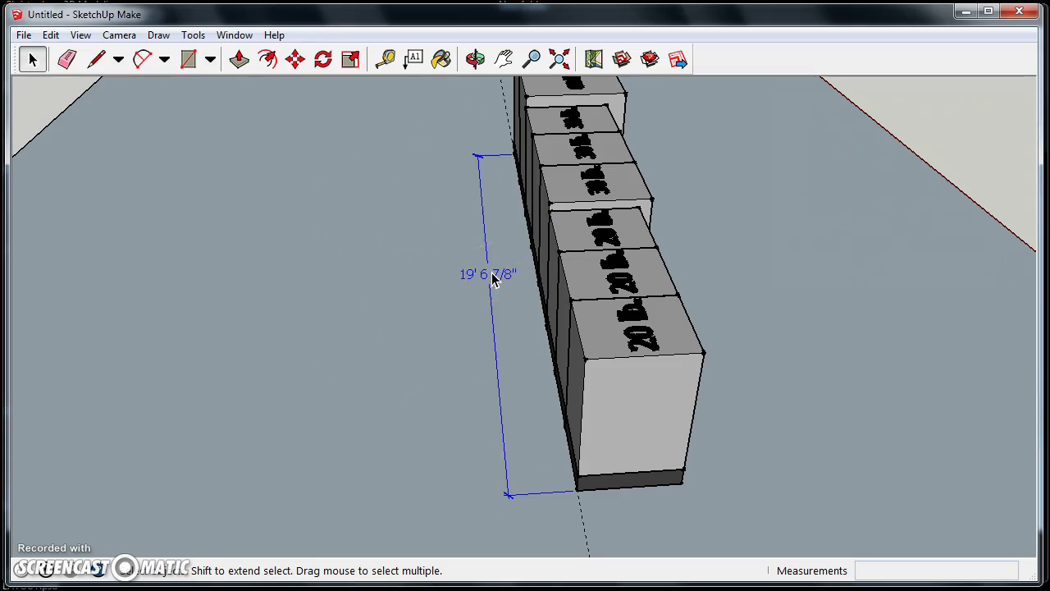
# Step: Select every washer box in the row and make them into one group
pyautogui.moveTo(492, 280); pyautogui.dragTo(614, 396, button='middle')
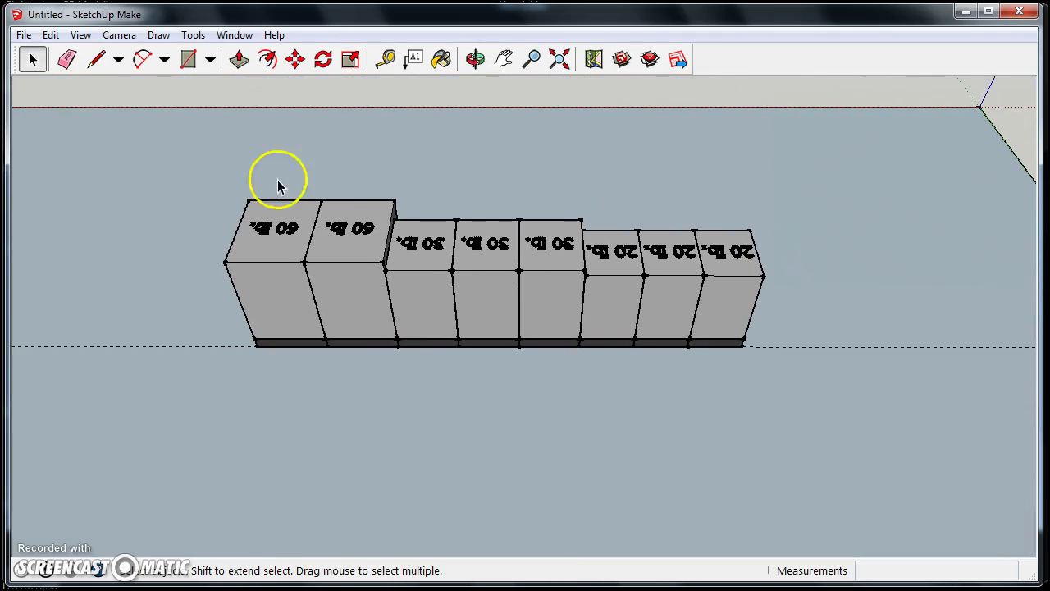
pyautogui.moveTo(171, 151); pyautogui.dragTo(876, 415)
pyautogui.rightClick(501, 272)
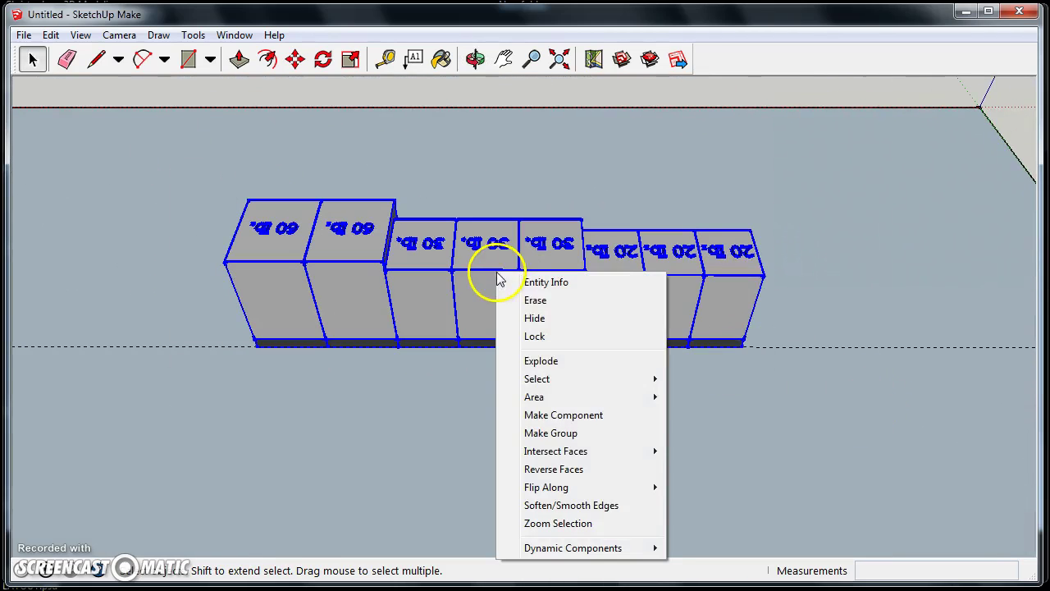
pyautogui.click(538, 430)
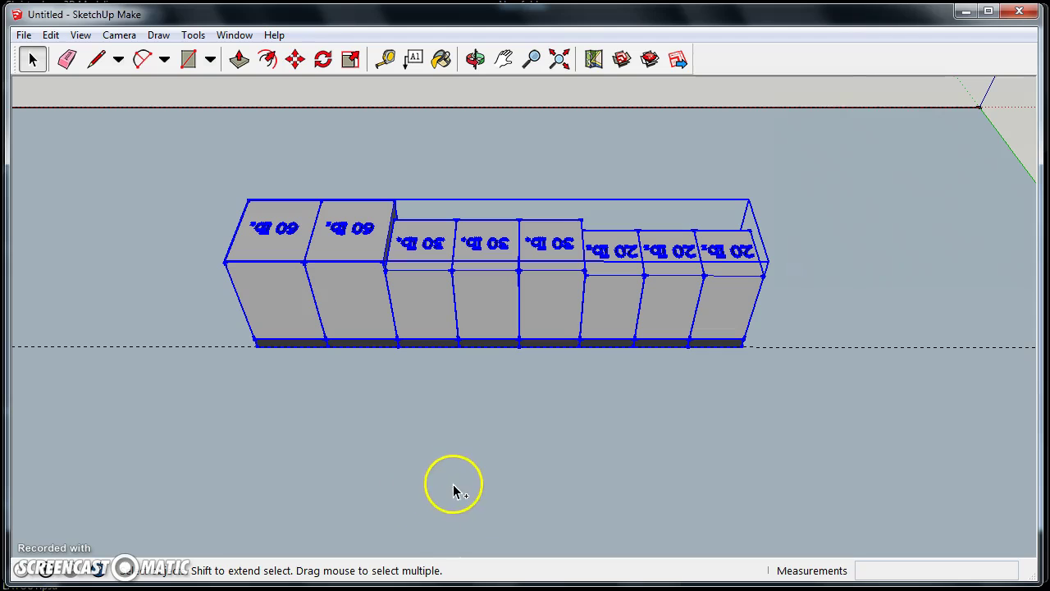
# Step: Paste a trial copy of the row, turn it to face the original, then delete it
pyautogui.hotkey('ctrl', 'v')
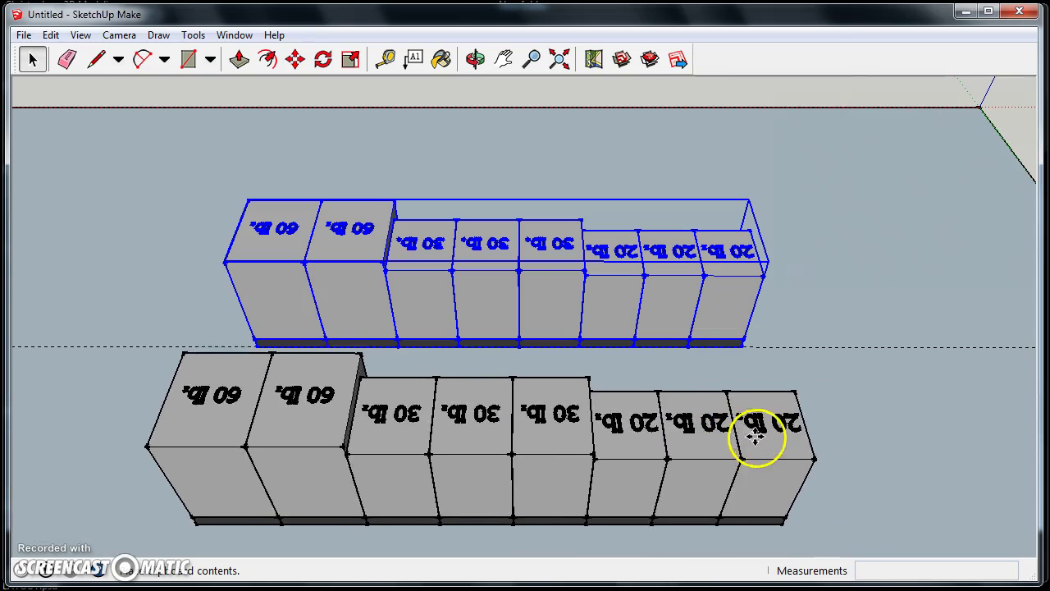
pyautogui.click(753, 437)
pyautogui.press('m')
pyautogui.moveTo(741, 405); pyautogui.dragTo(411, 402)
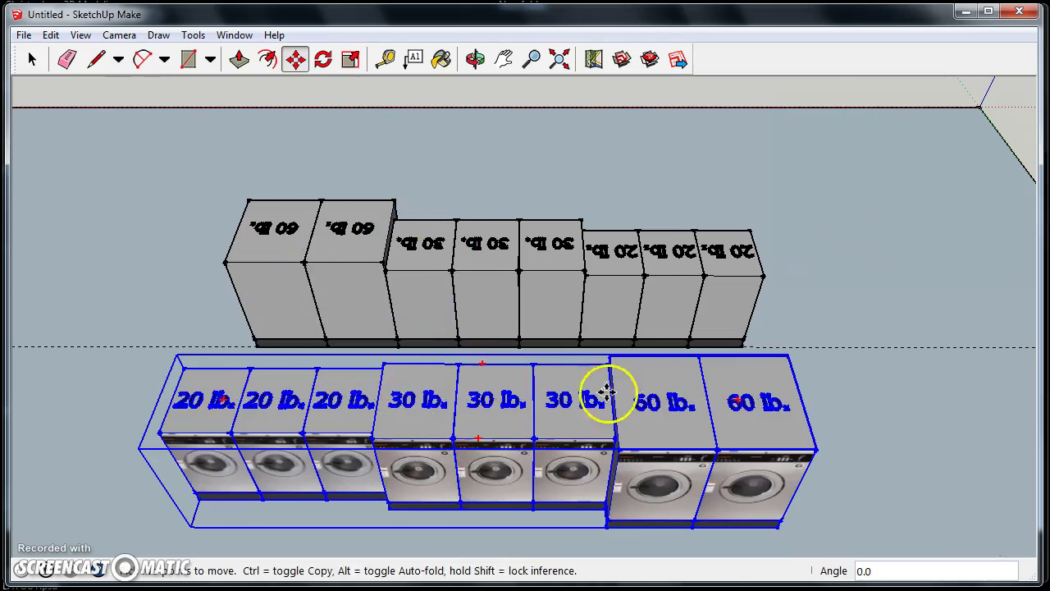
pyautogui.moveTo(606, 394); pyautogui.dragTo(542, 375, button='middle')
pyautogui.press('space')
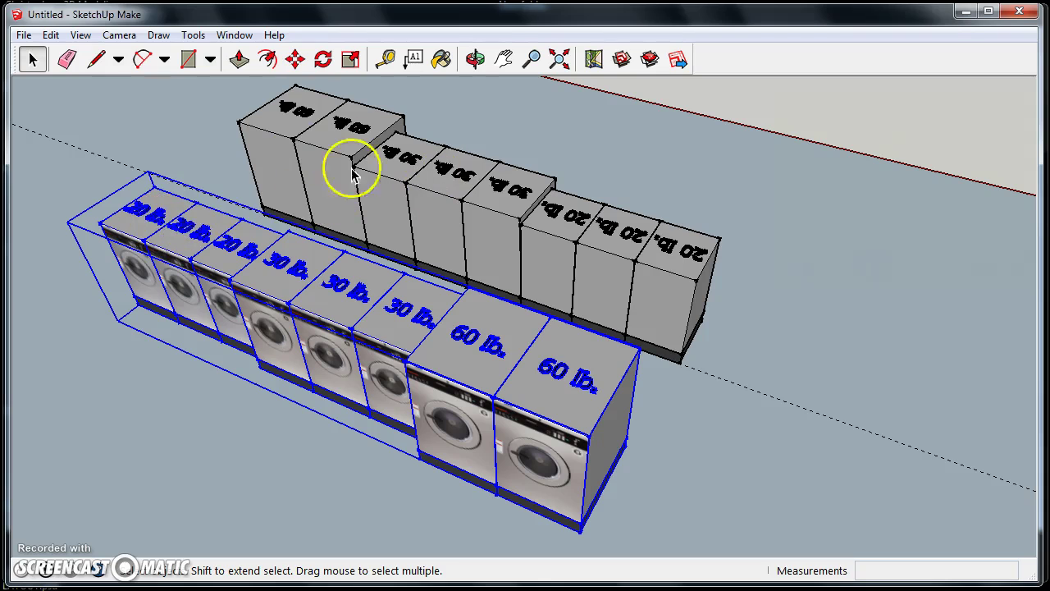
pyautogui.press('Delete')
pyautogui.moveTo(520, 328); pyautogui.dragTo(585, 228, button='middle')
# Step: Explode the row group back into separate washer boxes
pyautogui.click(574, 265)
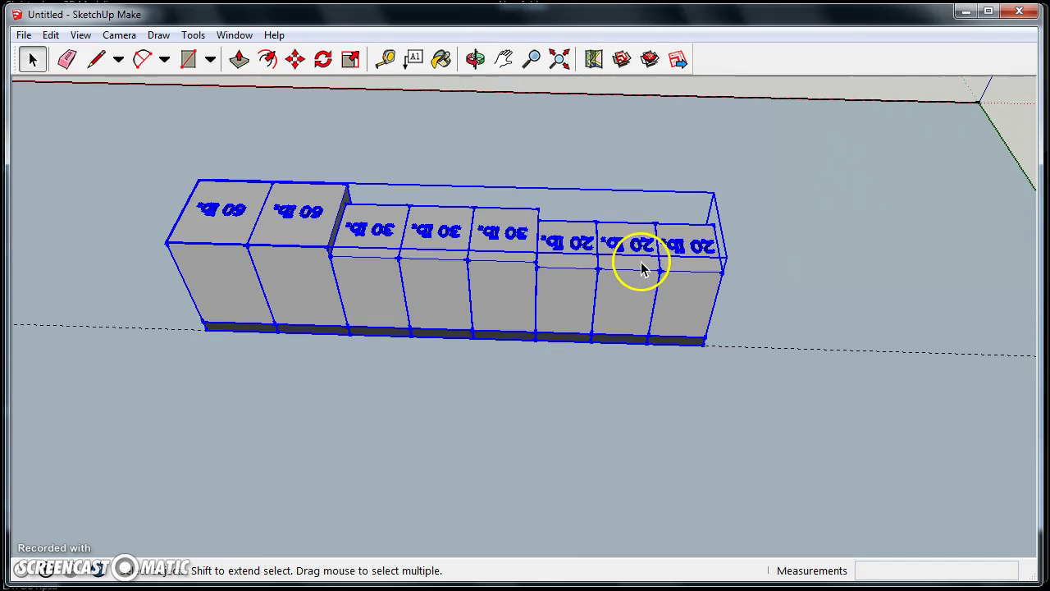
pyautogui.rightClick(634, 264)
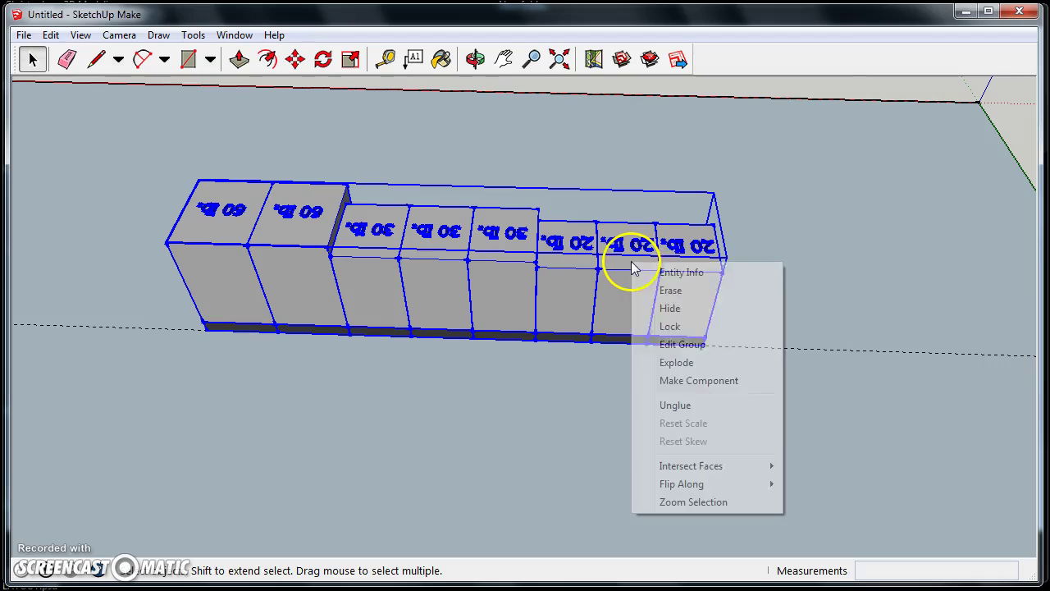
pyautogui.click(675, 366)
pyautogui.click(586, 138)
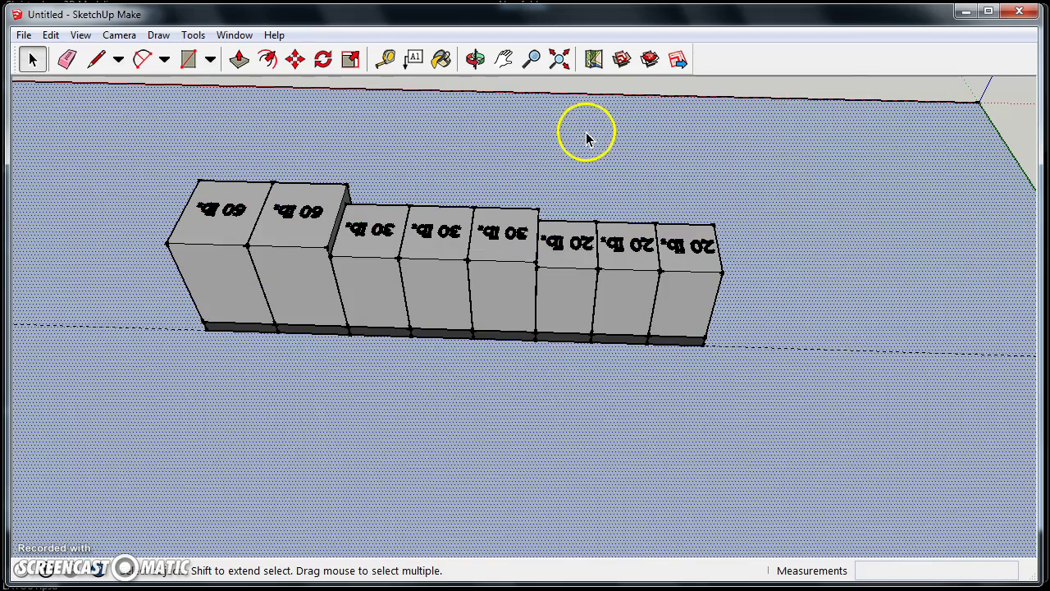
# Step: Group the three 20 lb washer boxes together
pyautogui.click(564, 258)
pyautogui.keyDown('shift'); pyautogui.click(633, 271); pyautogui.keyUp('shift')
pyautogui.keyDown('shift'); pyautogui.click(685, 281); pyautogui.keyUp('shift')
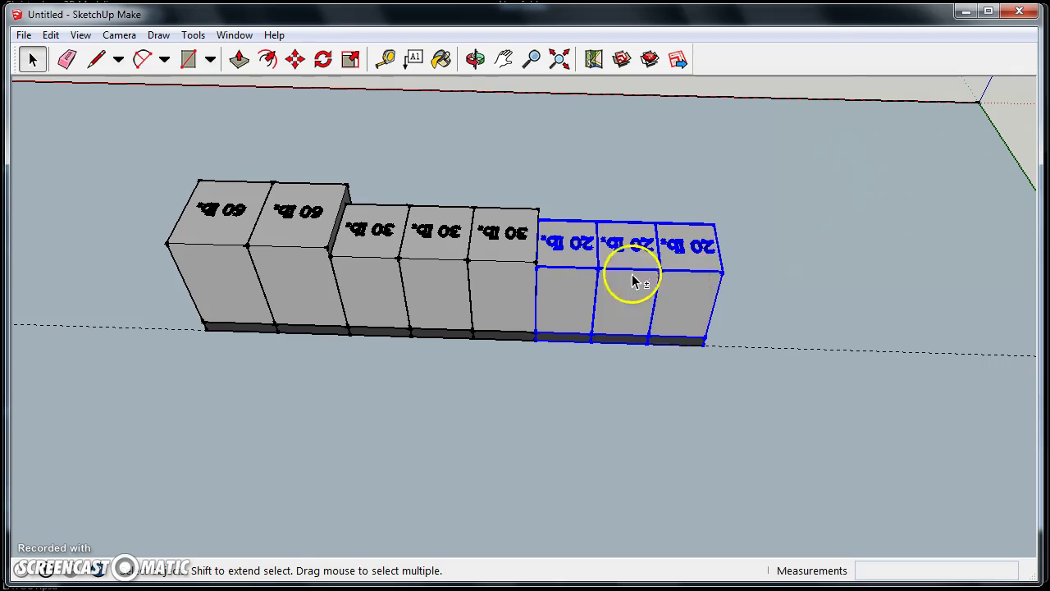
pyautogui.rightClick(688, 295)
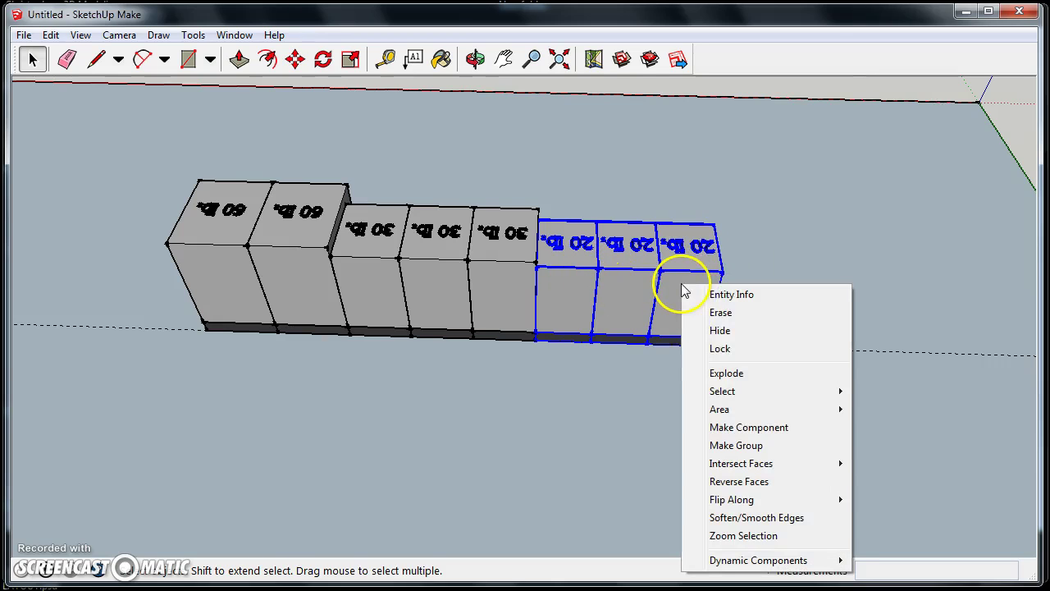
pyautogui.click(720, 447)
# Step: Make the 30 lb boxes one group and the two 60 lb boxes another
pyautogui.click(376, 250)
pyautogui.keyDown('shift'); pyautogui.click(435, 263); pyautogui.keyUp('shift')
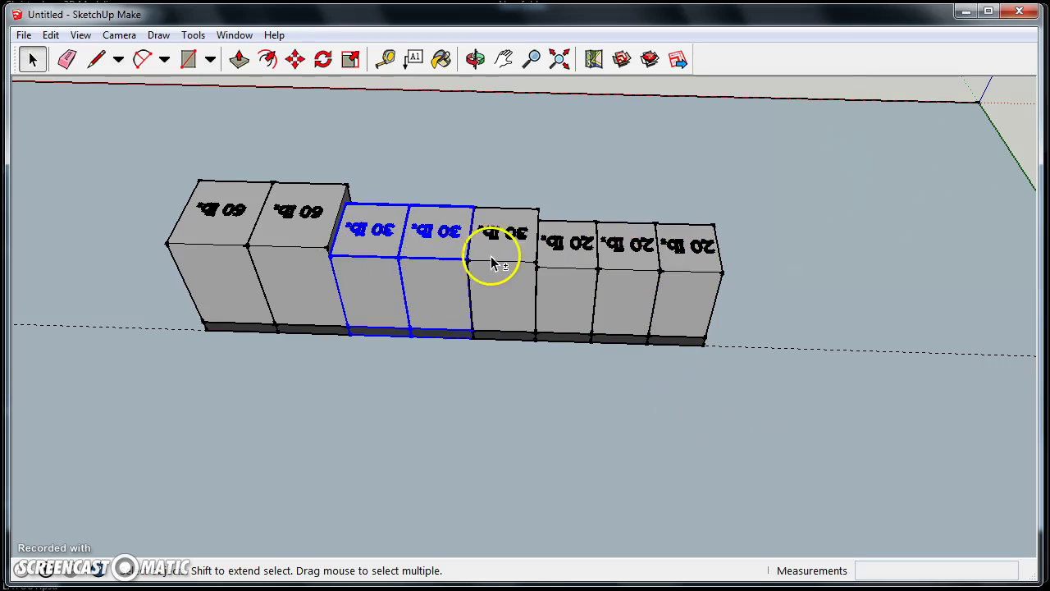
pyautogui.rightClick(435, 254)
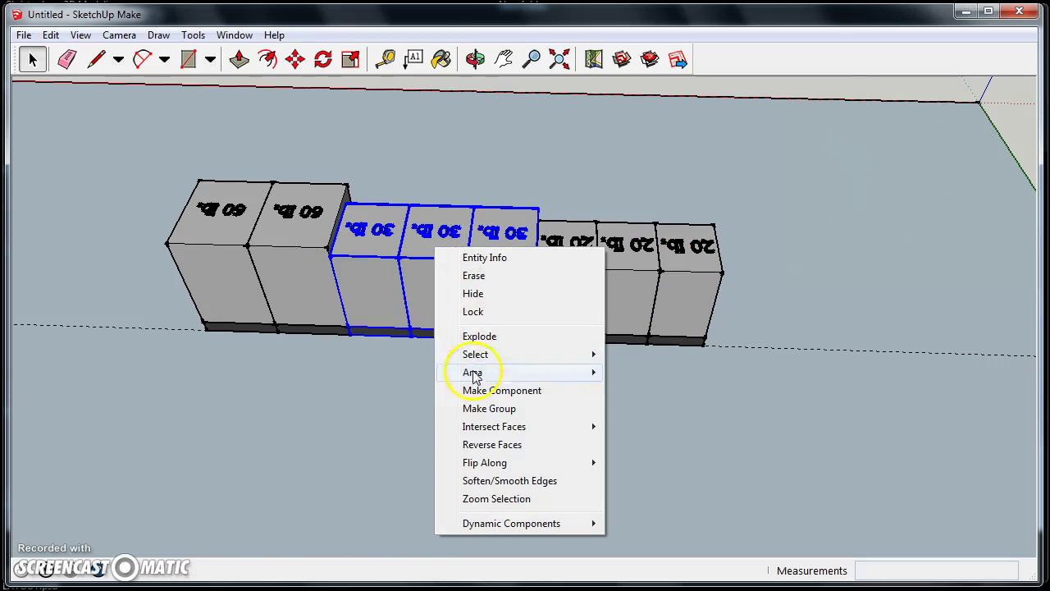
pyautogui.click(468, 405)
pyautogui.click(233, 229)
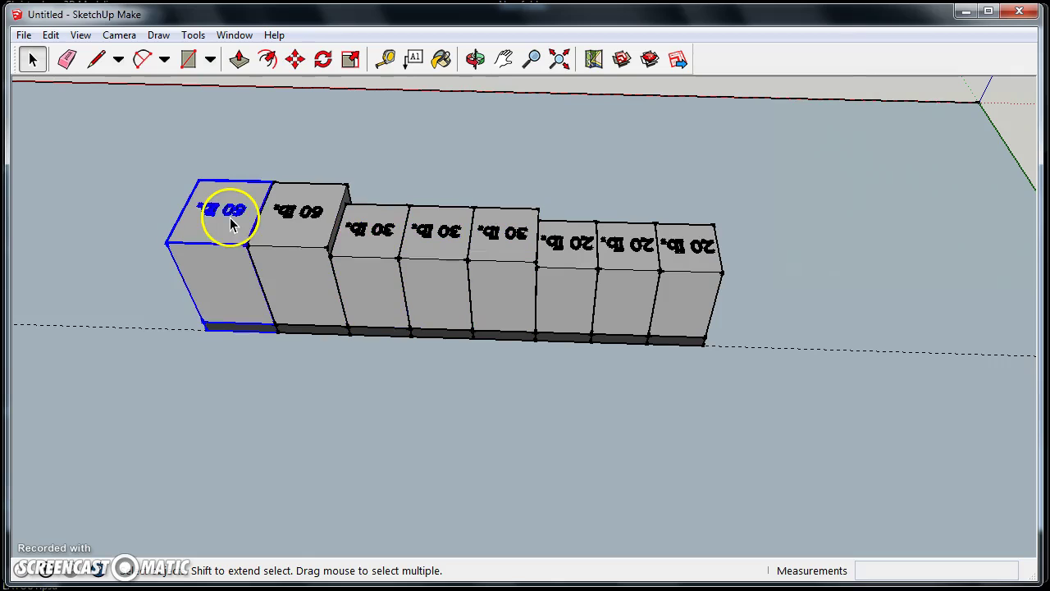
pyautogui.keyDown('shift'); pyautogui.click(300, 255); pyautogui.keyUp('shift')
pyautogui.rightClick(298, 244)
pyautogui.click(331, 404)
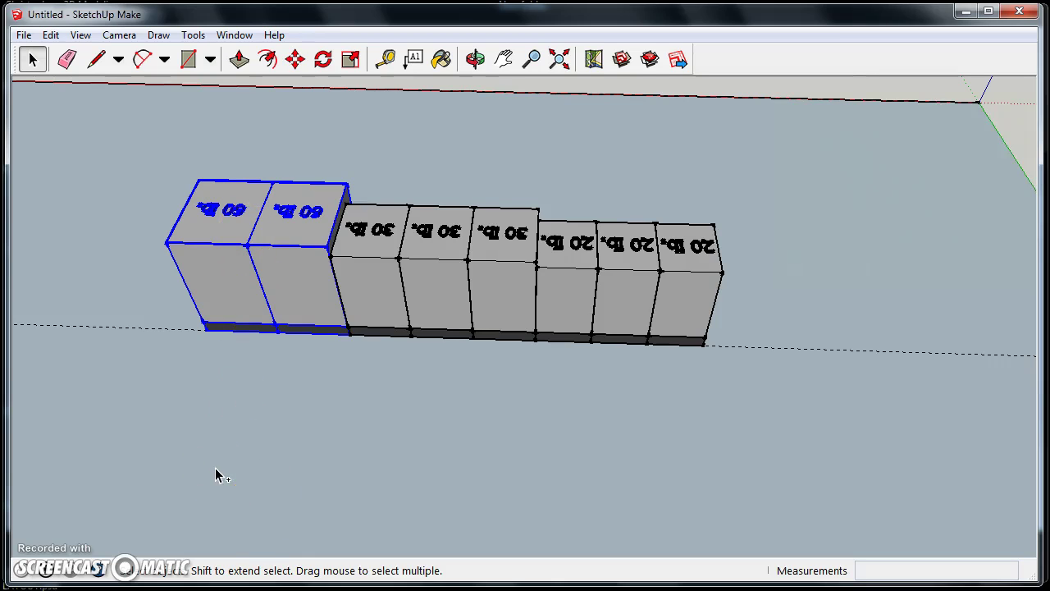
# Step: Paste a copy of the 60 lb pair in front of the row, turned to face front
pyautogui.hotkey('ctrl', 'v')
pyautogui.click(336, 436)
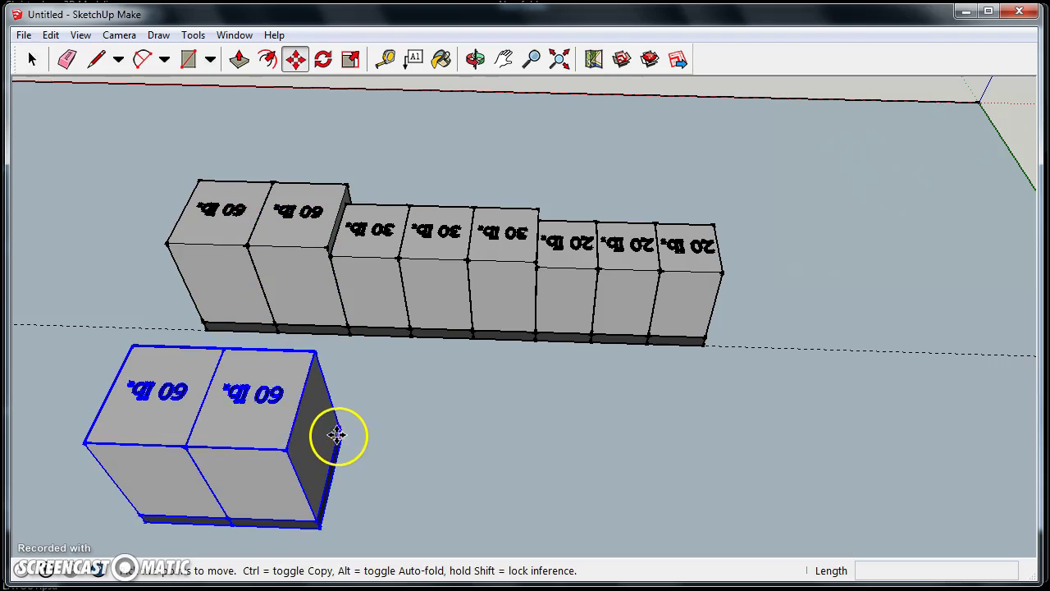
pyautogui.click(281, 398)
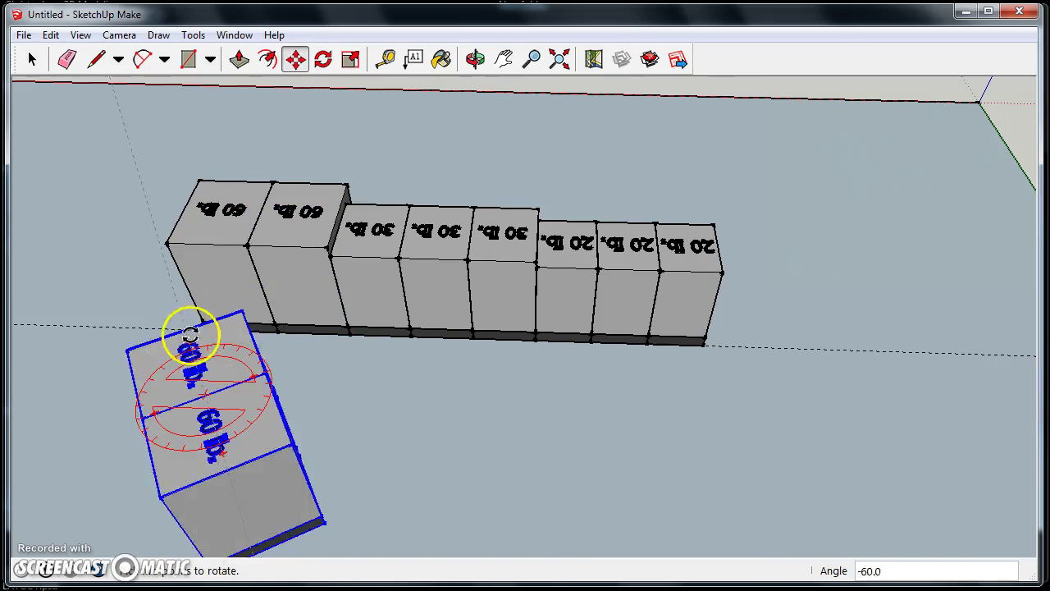
pyautogui.click(131, 395)
pyautogui.press('space')
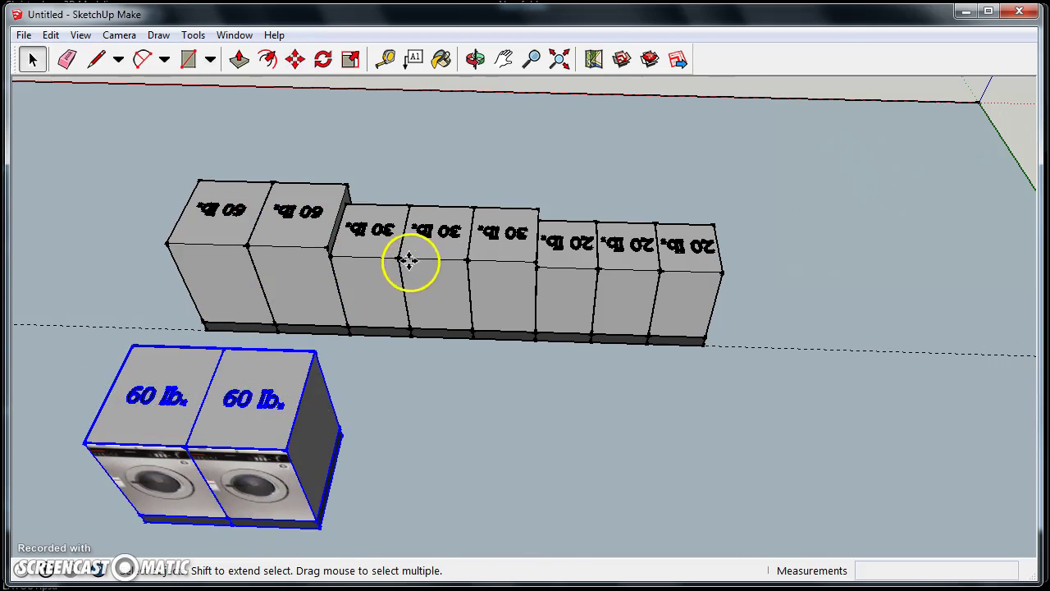
# Step: Place a copy of the three 30 lb washers beside the 60 lb pair, facing front
pyautogui.click(382, 258)
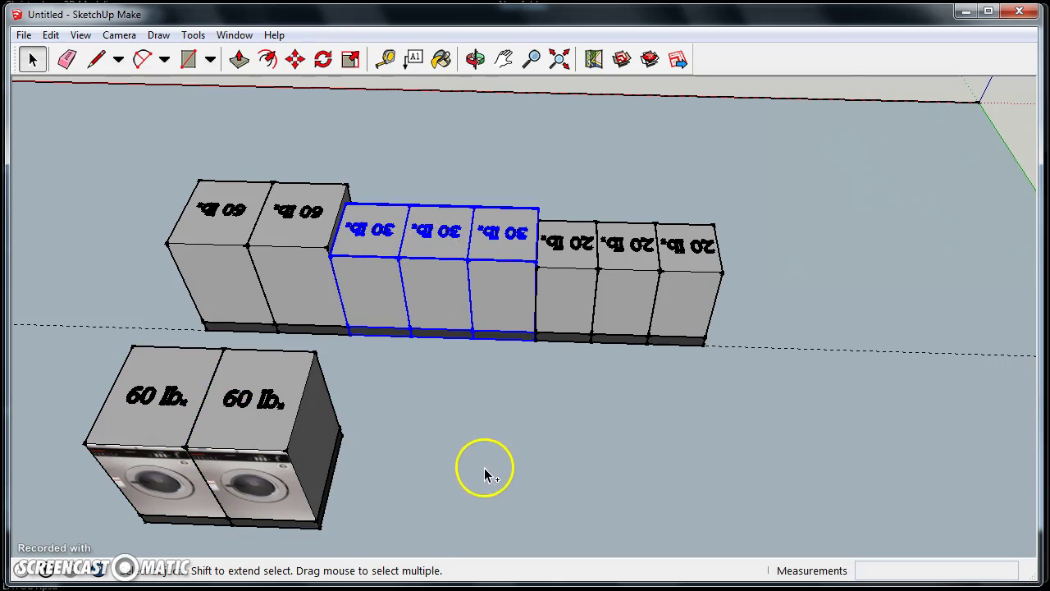
pyautogui.hotkey('ctrl', 'v')
pyautogui.click(572, 425)
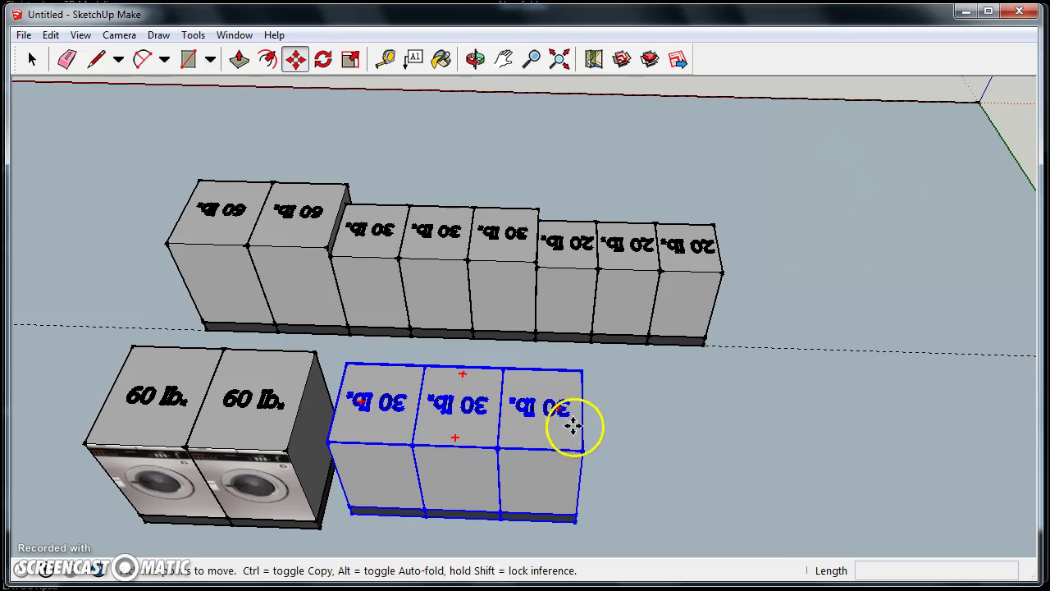
pyautogui.click(558, 407)
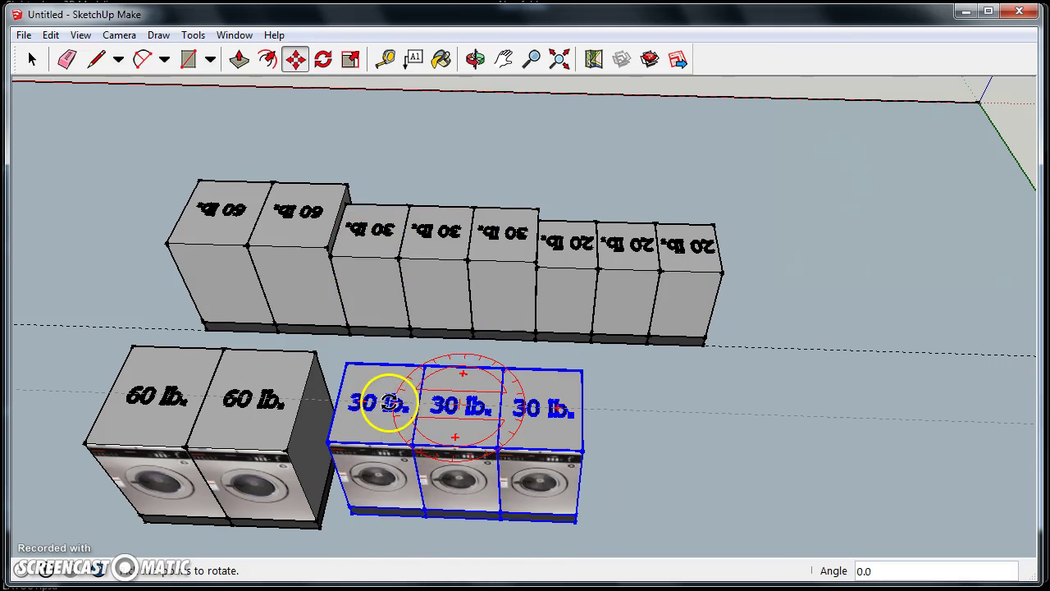
pyautogui.click(386, 403)
pyautogui.press('space')
# Step: Copy the 20 lb group next to the front-row 30 lb washers and start rotating it
pyautogui.click(617, 290)
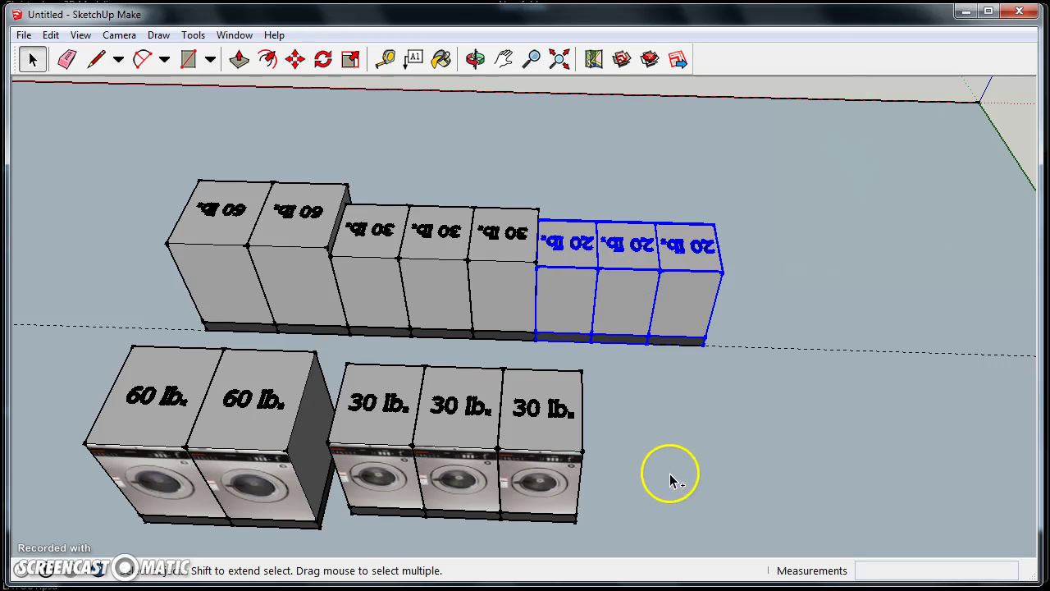
pyautogui.hotkey('ctrl', 'c')
pyautogui.hotkey('ctrl', 'v')
pyautogui.click(792, 435)
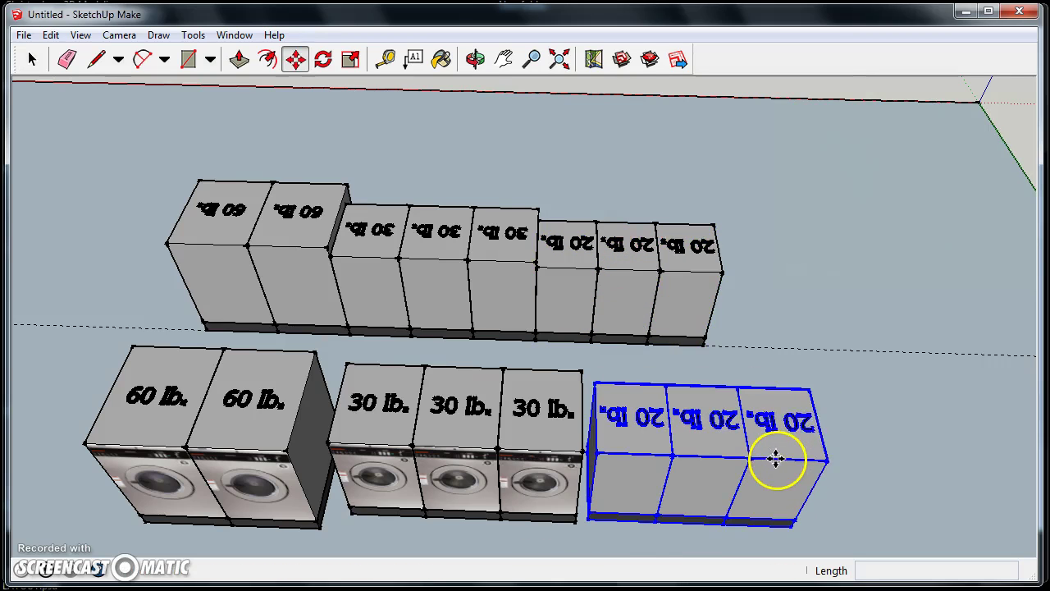
pyautogui.click(796, 422)
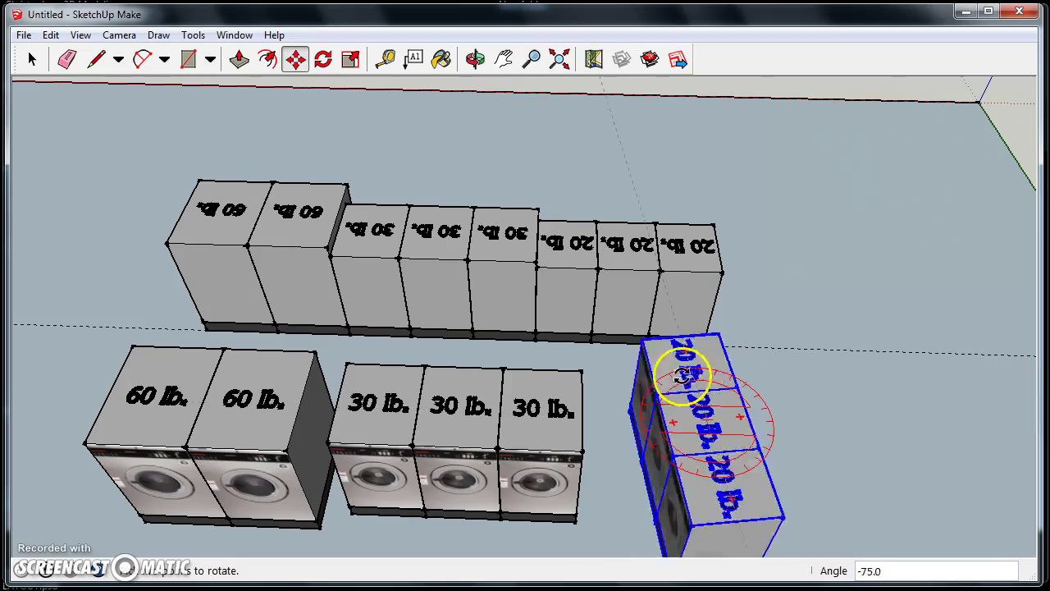
# Step: Finish turning the 20 lb copy to face front, then view both rows from the end
pyautogui.click(638, 420)
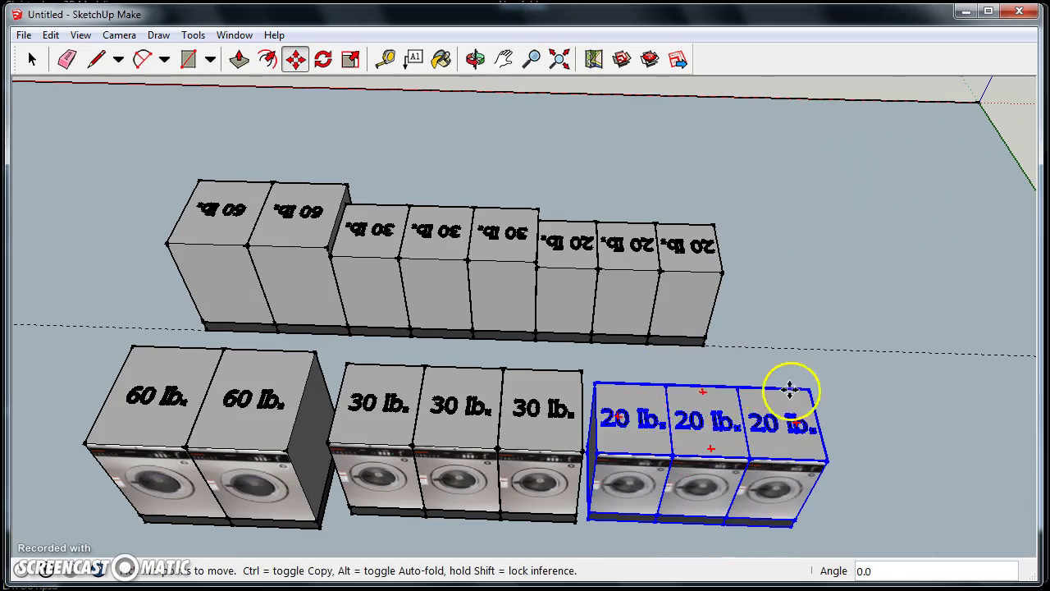
pyautogui.moveTo(790, 394); pyautogui.dragTo(414, 398, button='middle')
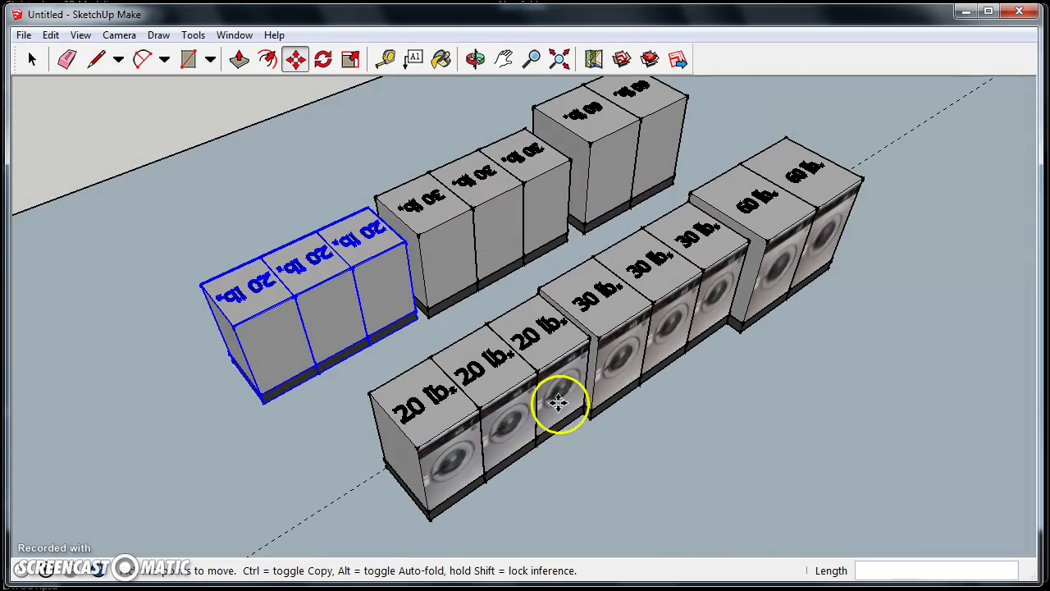
pyautogui.moveTo(349, 457); pyautogui.dragTo(467, 380, button='middle')
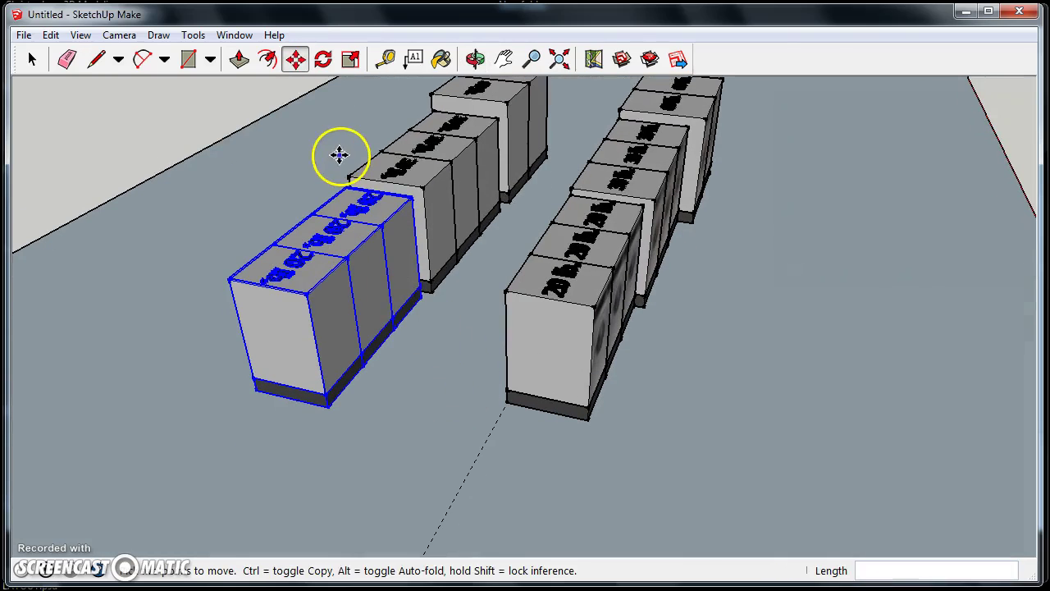
# Step: Try a Tape Measure from a box base midpoint and zoom into the gap between rows
pyautogui.click(388, 64)
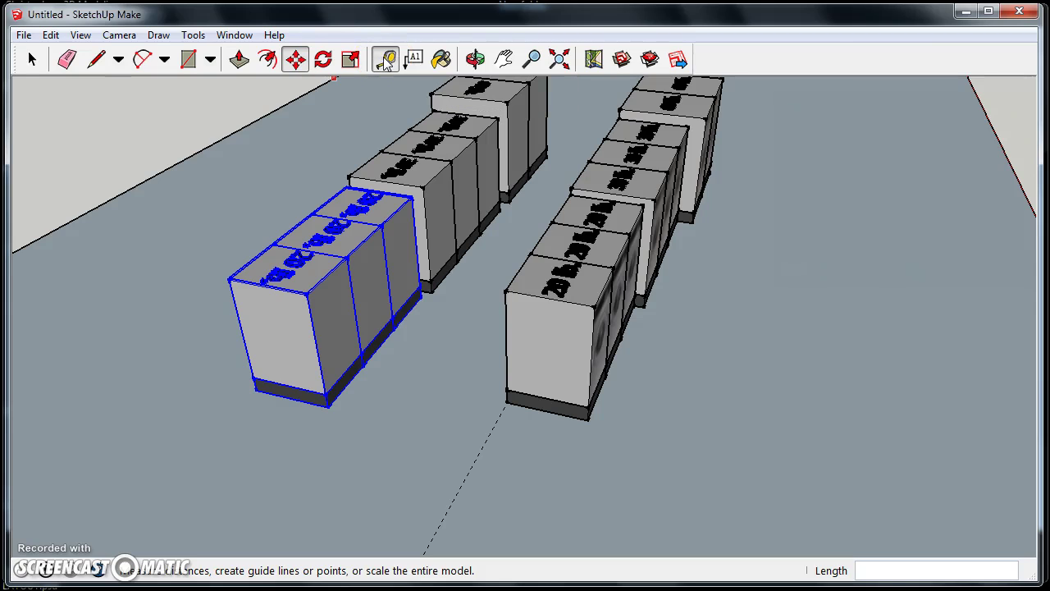
pyautogui.click(549, 401)
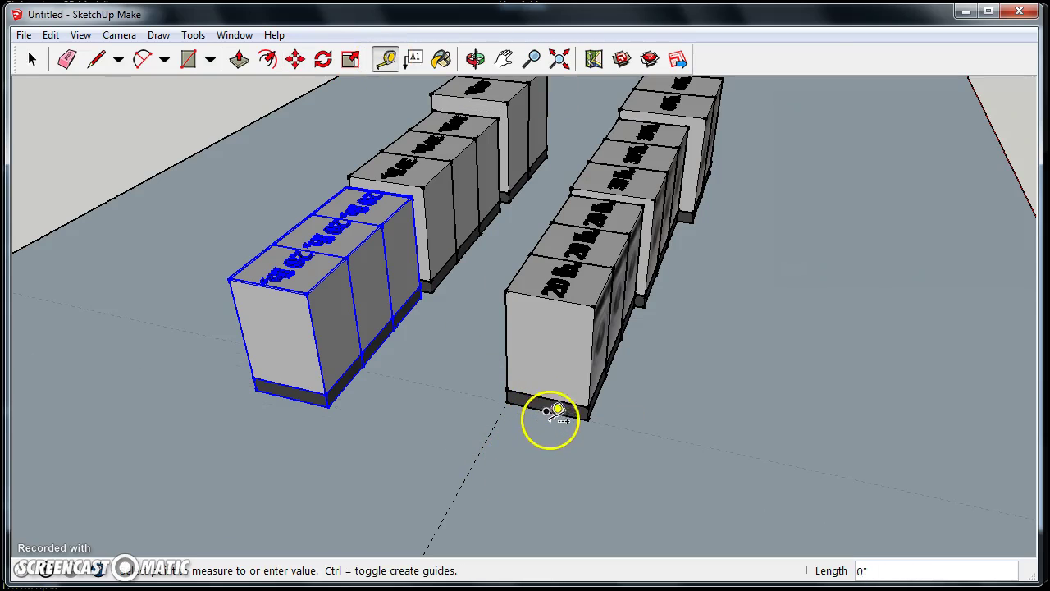
pyautogui.moveTo(410, 416); pyautogui.dragTo(561, 371, button='middle')
pyautogui.scroll(3, 517, 385)
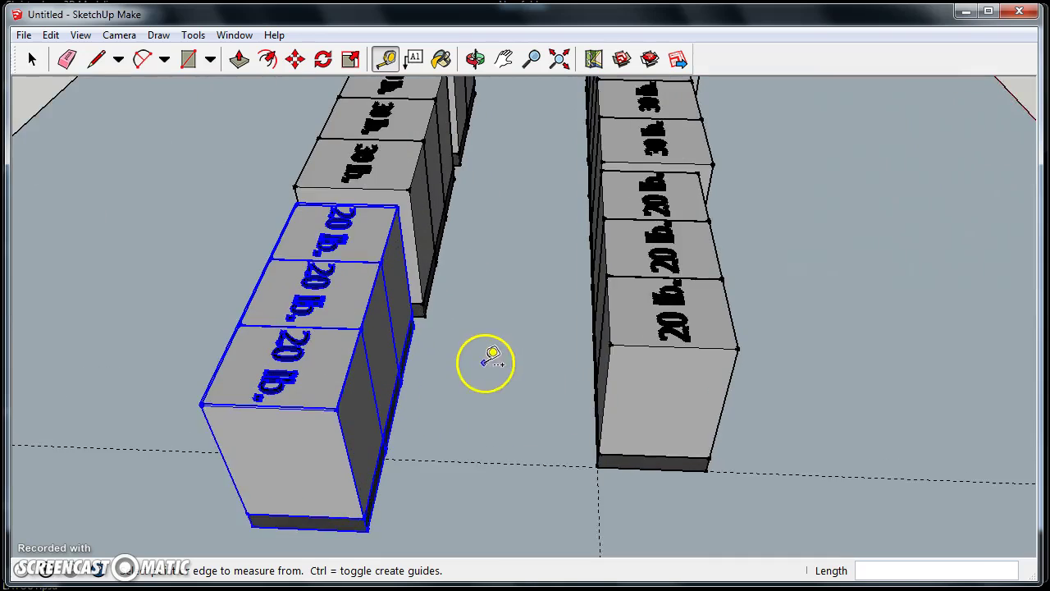
pyautogui.moveTo(485, 359); pyautogui.dragTo(460, 386, button='middle')
pyautogui.press('space')
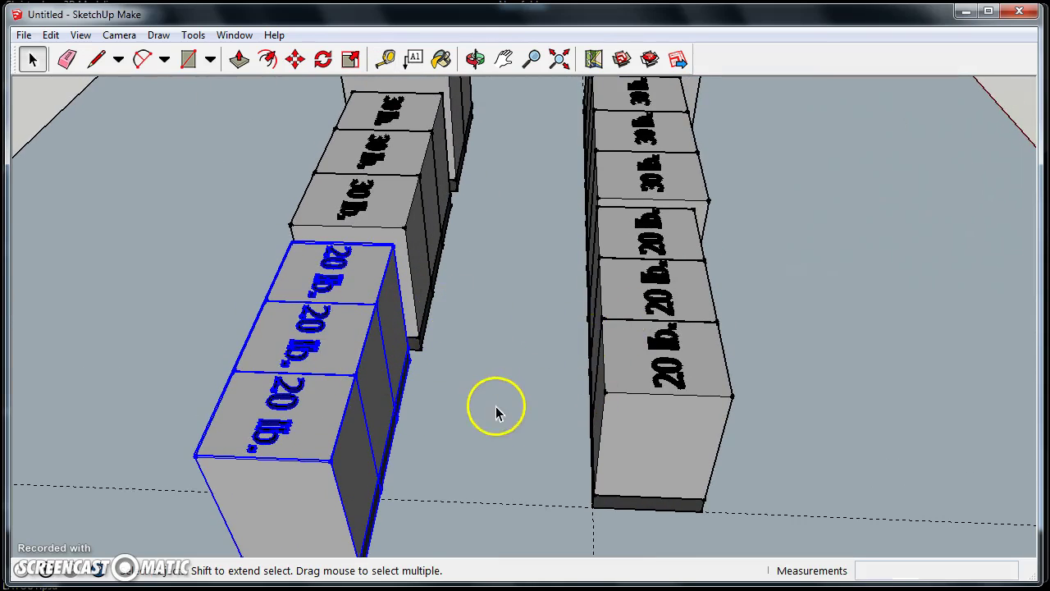
pyautogui.moveTo(495, 406); pyautogui.dragTo(591, 412, button='middle')
pyautogui.scroll(4, 599, 406)
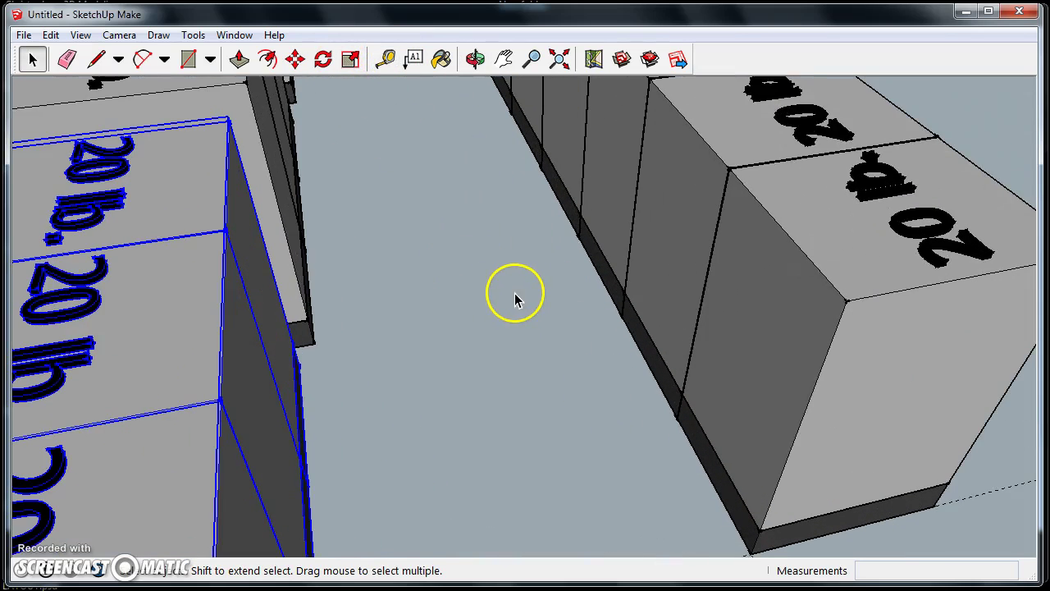
# Step: Create a dashed guide line 3' out from the right row's base edge
pyautogui.press('t')
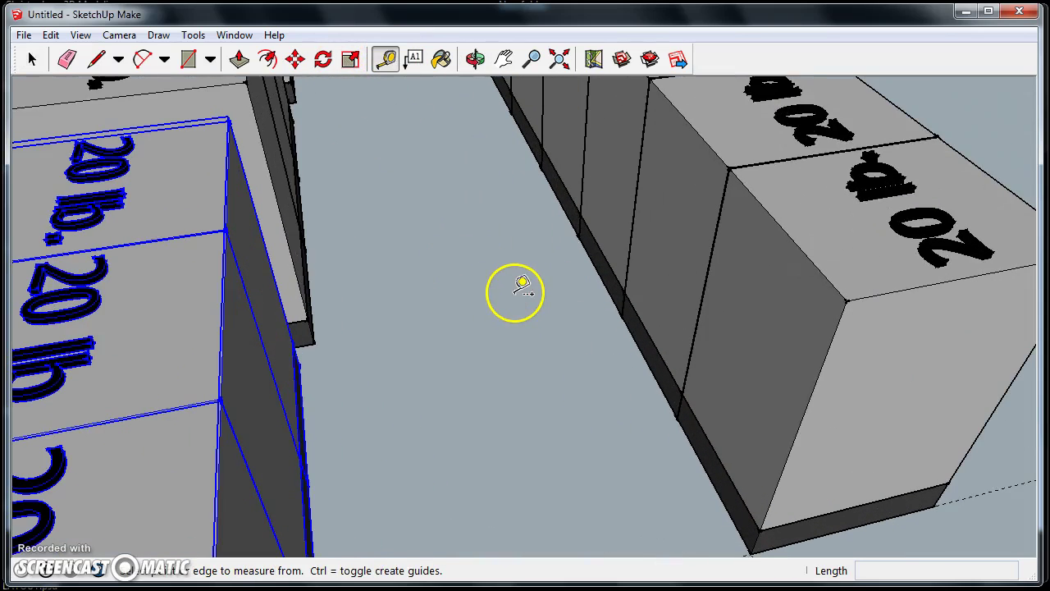
pyautogui.click(633, 337)
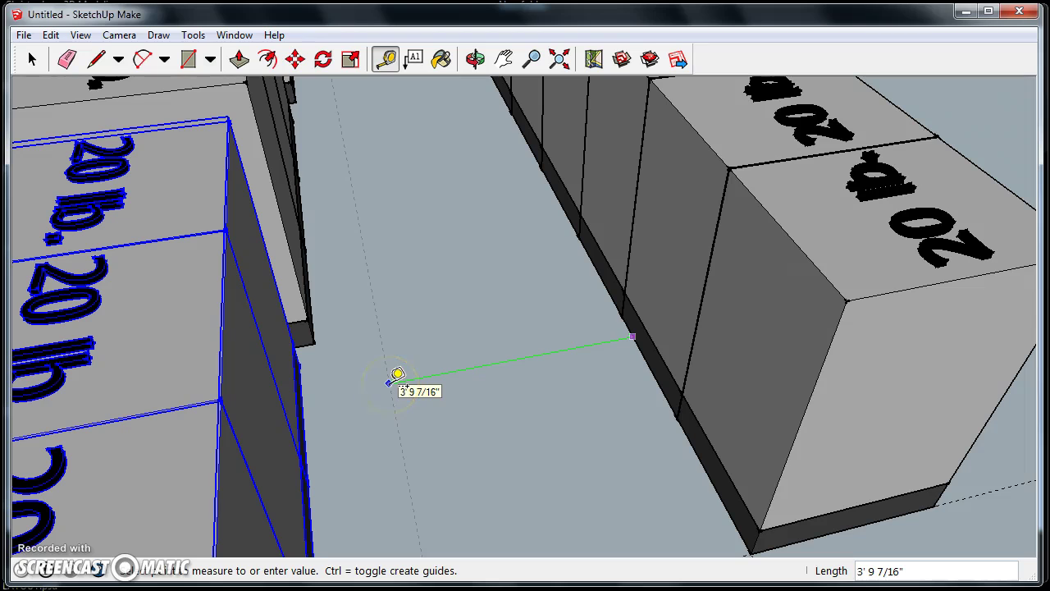
pyautogui.press('Return')
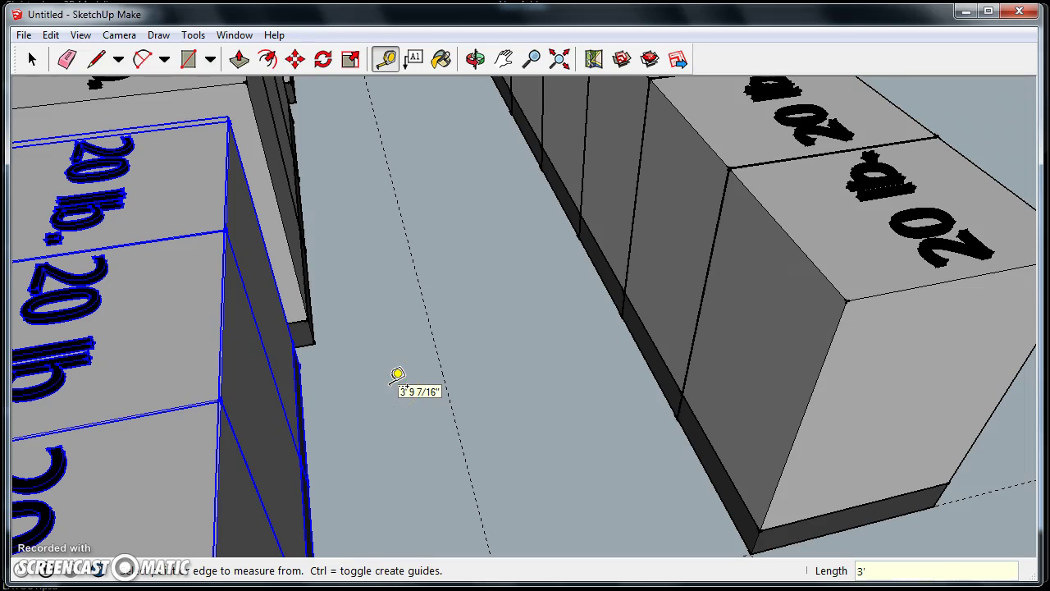
pyautogui.moveTo(523, 366); pyautogui.dragTo(671, 400, button='middle')
pyautogui.press('space')
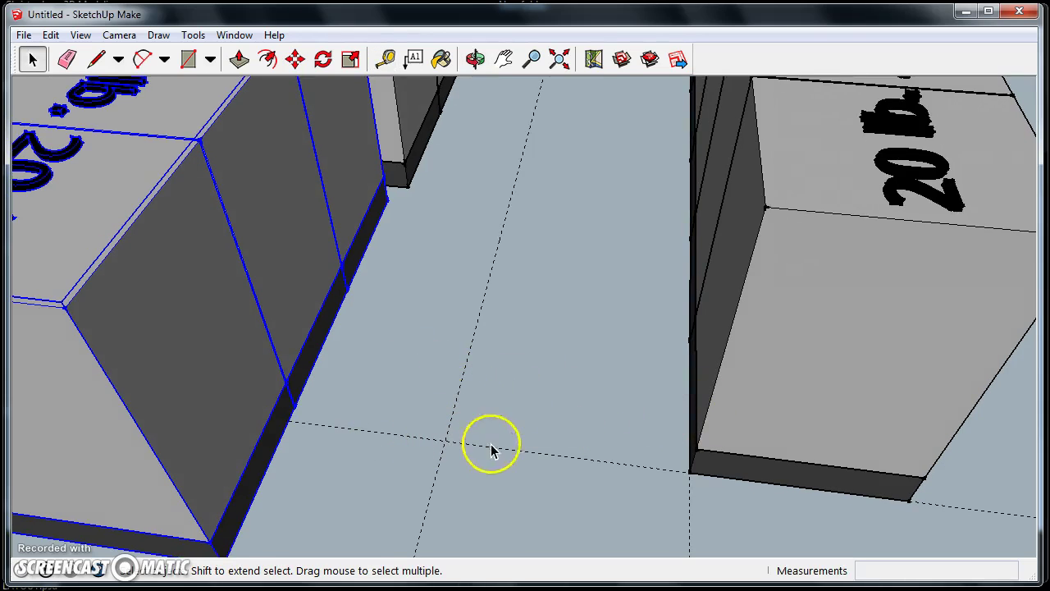
pyautogui.scroll(-3, 264, 444)
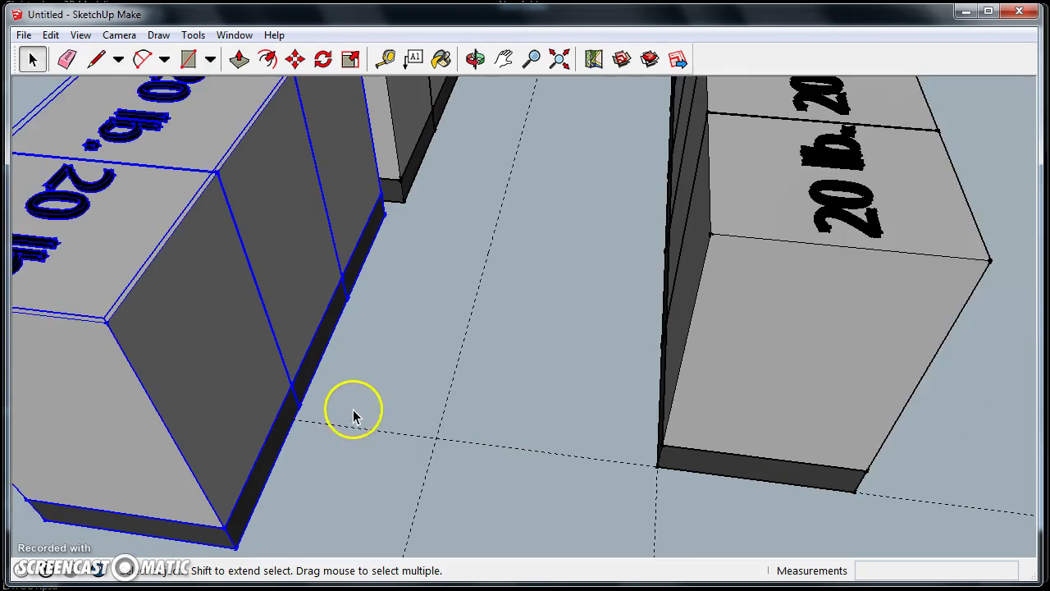
# Step: Move the 20 lb group by its corner onto the guide line
pyautogui.moveTo(352, 415); pyautogui.dragTo(328, 260, button='middle')
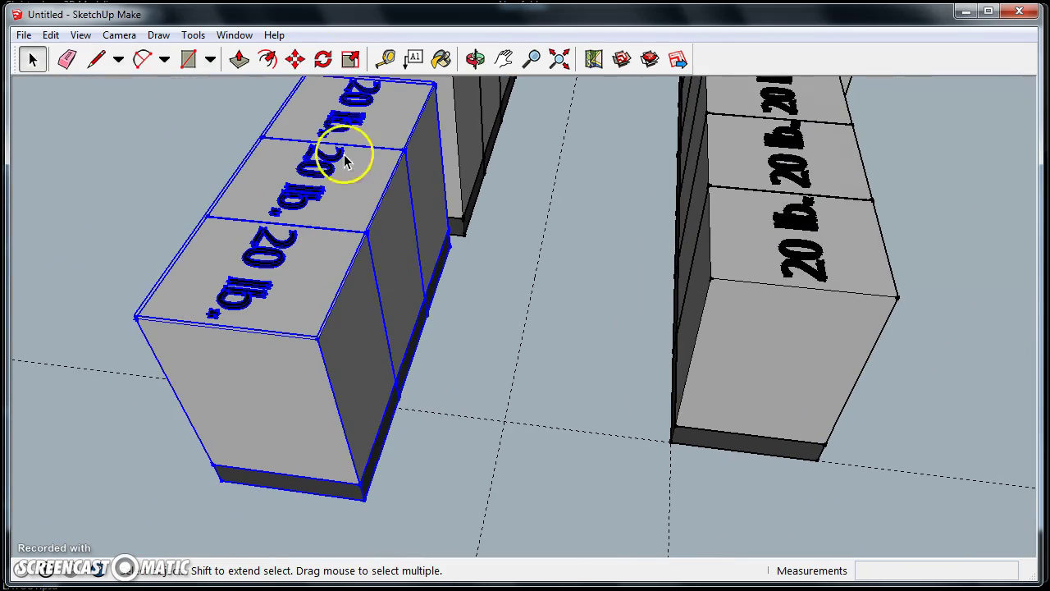
pyautogui.click(296, 59)
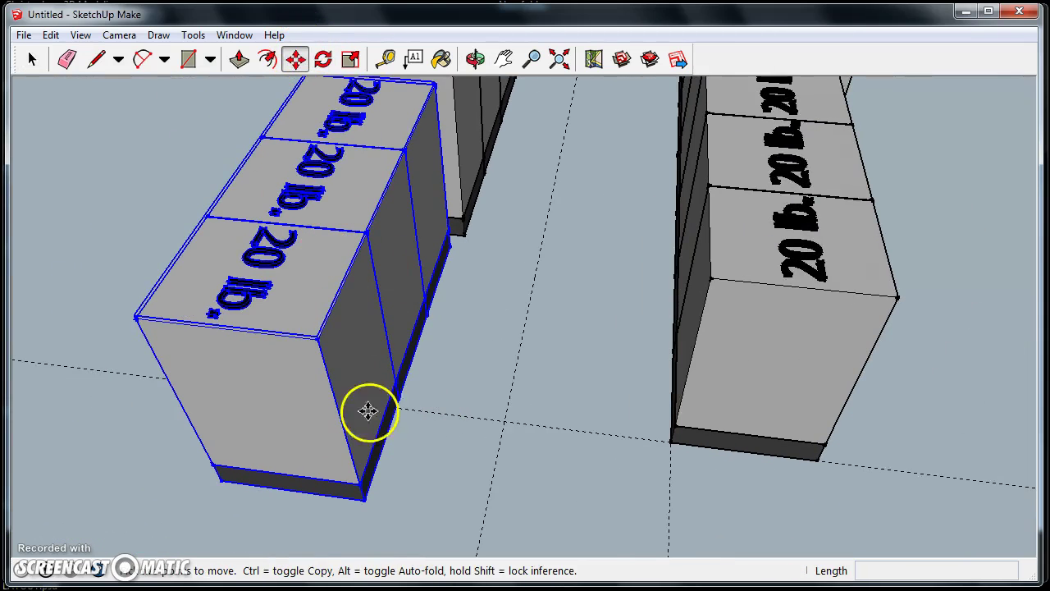
pyautogui.click(368, 497)
pyautogui.click(502, 418)
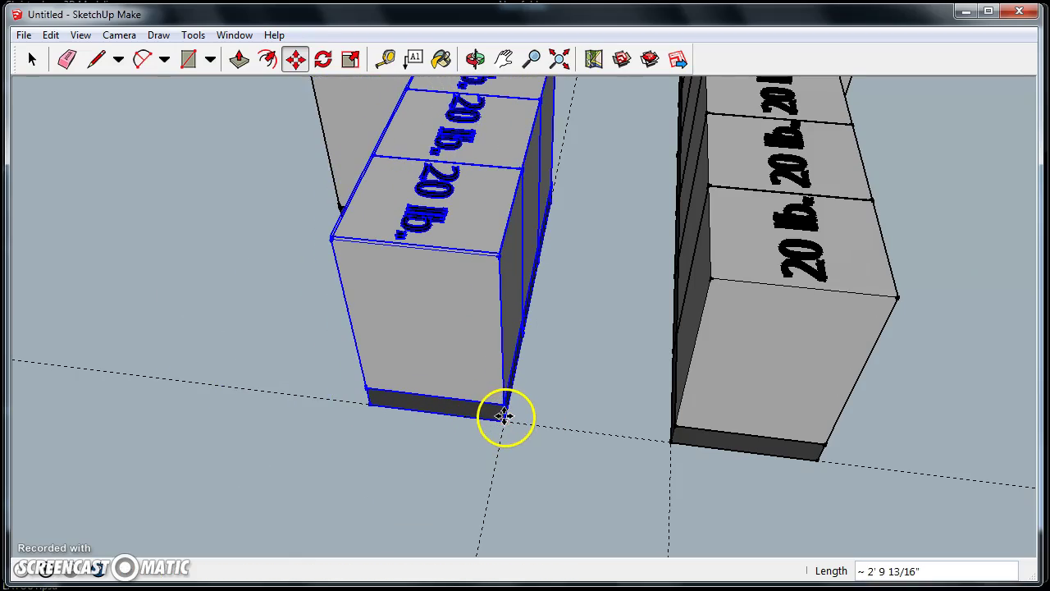
pyautogui.moveTo(547, 409); pyautogui.dragTo(546, 307, button='middle')
pyautogui.press('space')
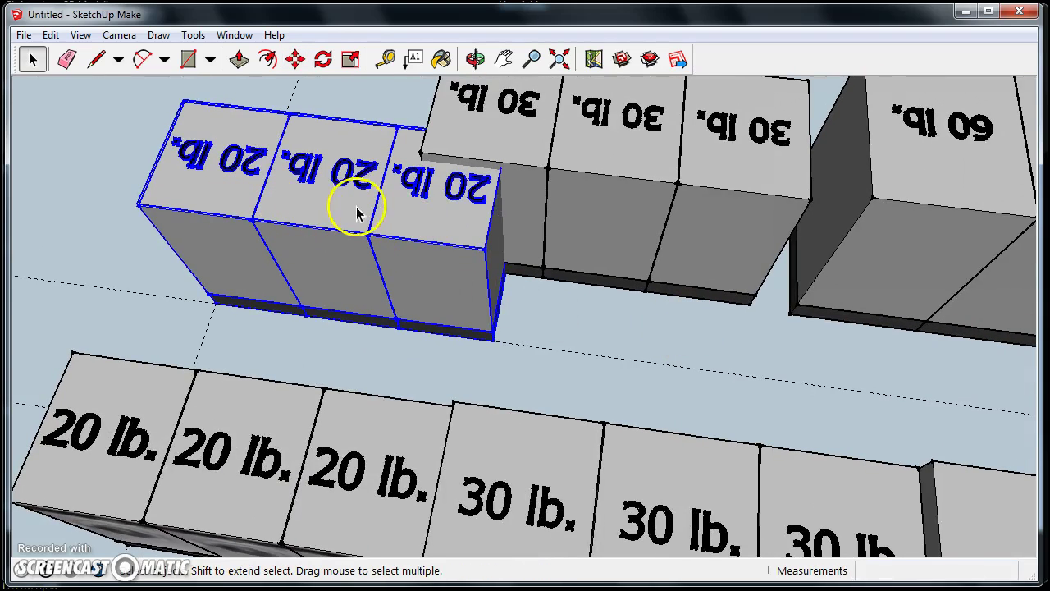
# Step: Shift the back-row 30 lb group down-left toward the guide in two moves
pyautogui.click(574, 168)
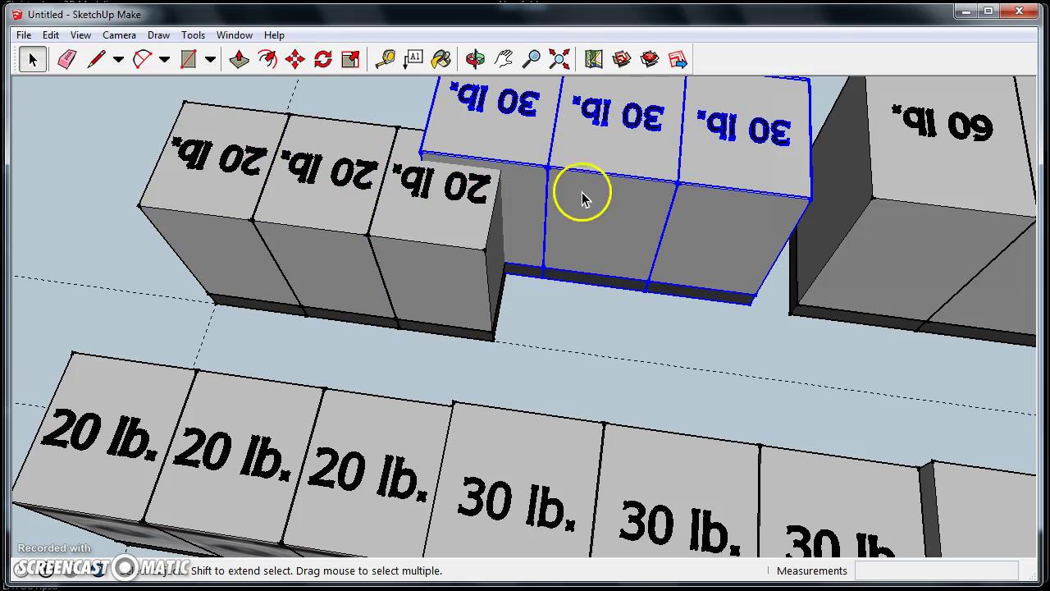
pyautogui.press('m')
pyautogui.moveTo(553, 200); pyautogui.dragTo(641, 258)
pyautogui.click(641, 257)
pyautogui.scroll(5, 547, 369)
pyautogui.moveTo(443, 317); pyautogui.dragTo(519, 355, button='middle')
pyautogui.moveTo(518, 331); pyautogui.dragTo(440, 415)
pyautogui.click(439, 415)
# Step: Nudge the group a further quarter inch to close the base joint
pyautogui.moveTo(440, 416); pyautogui.dragTo(439, 369, button='middle')
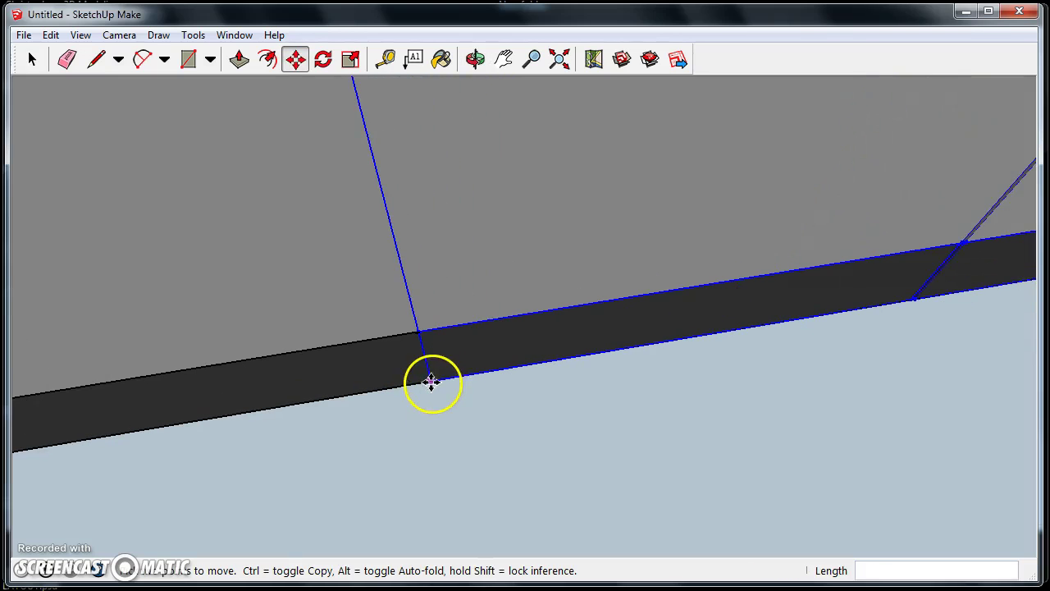
pyautogui.click(431, 381)
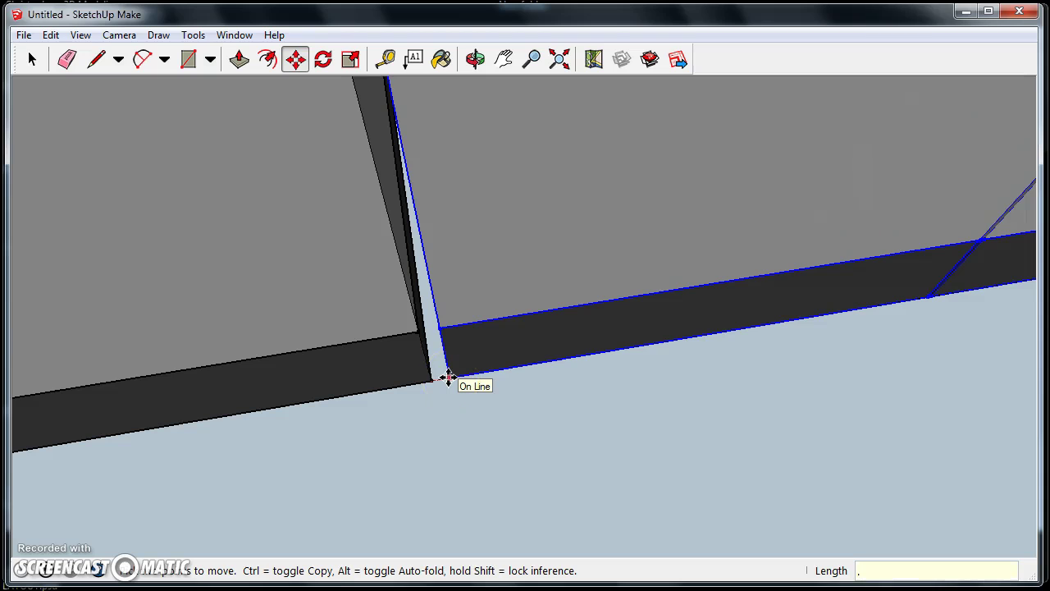
pyautogui.press('Return')
pyautogui.scroll(-2, 579, 211)
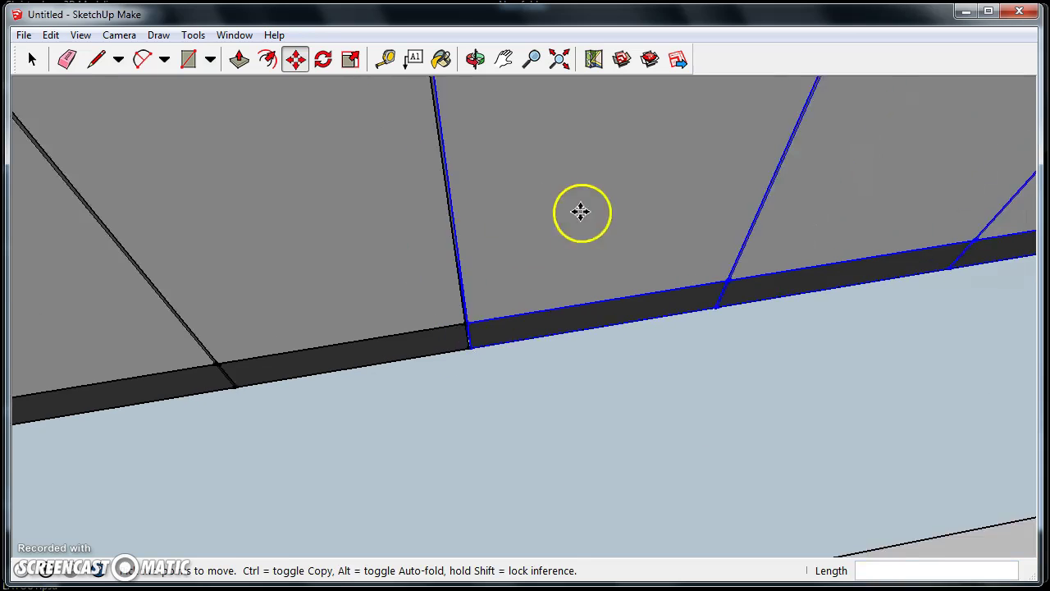
pyautogui.moveTo(579, 210); pyautogui.dragTo(684, 304, button='middle')
pyautogui.scroll(2, 683, 304)
# Step: Select the 60 lb washer box and move it to a new spot
pyautogui.press('m')
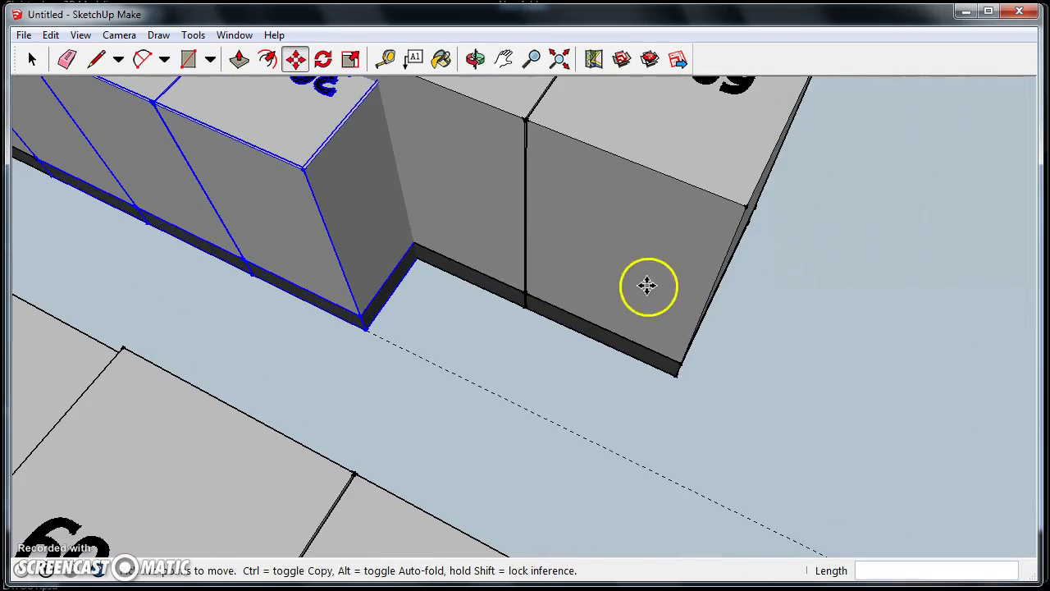
pyautogui.press('space')
pyautogui.click(537, 241)
pyautogui.press('m')
pyautogui.click(503, 215)
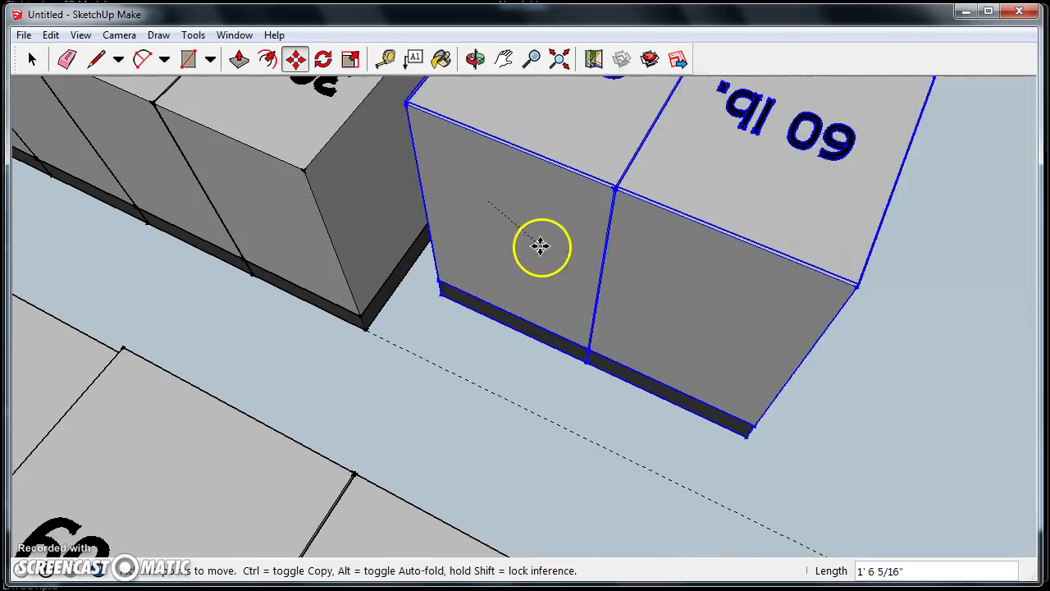
pyautogui.click(563, 300)
# Step: Snap the 60 lb box's bottom corner onto the neighbouring box's corner, leaving no gap
pyautogui.moveTo(382, 312); pyautogui.dragTo(597, 352, button='middle')
pyautogui.scroll(3, 597, 353)
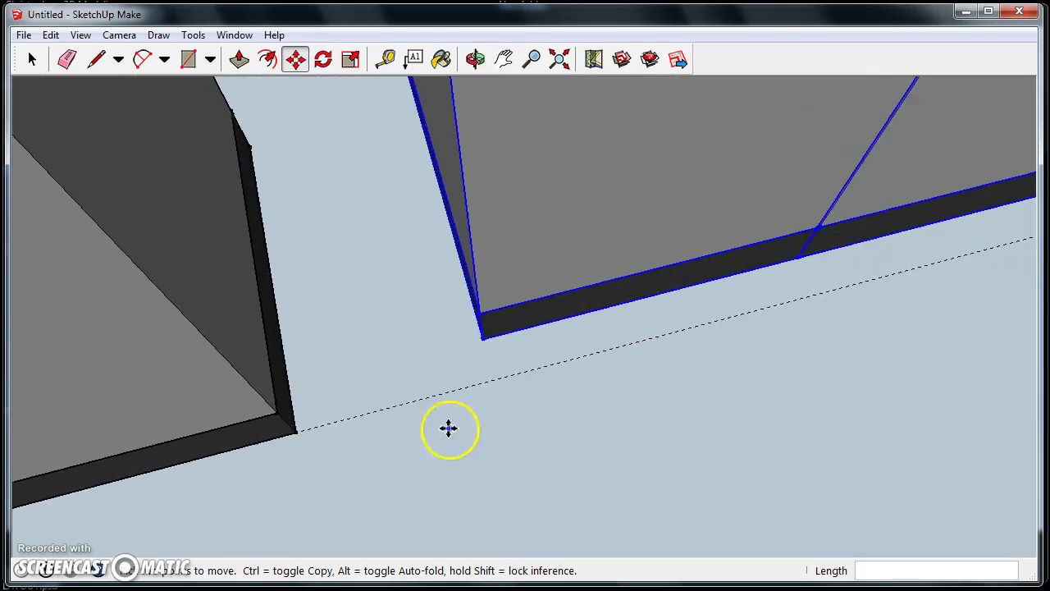
pyautogui.click(558, 328)
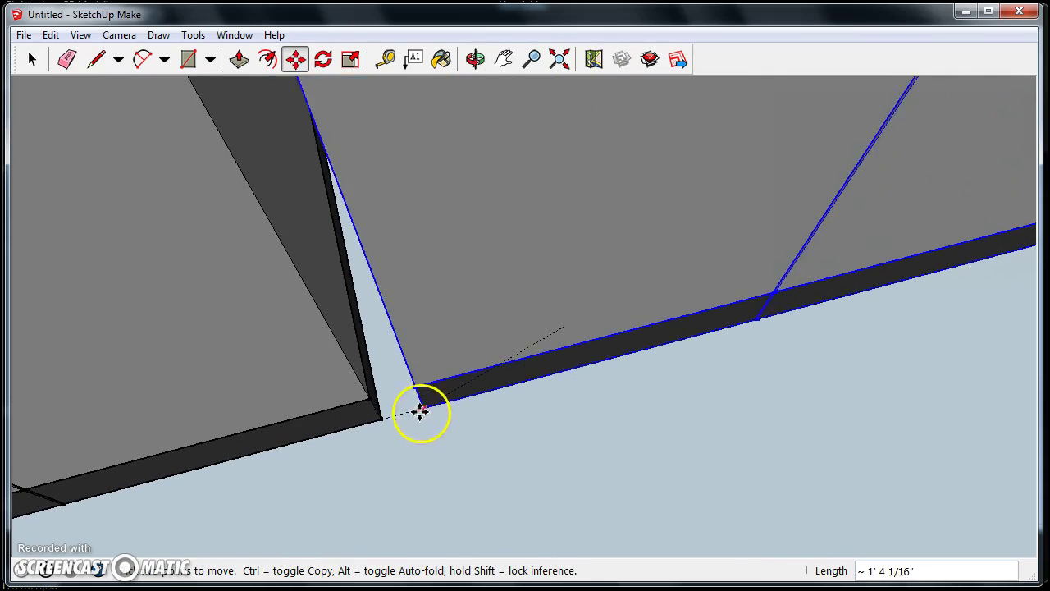
pyautogui.click(377, 416)
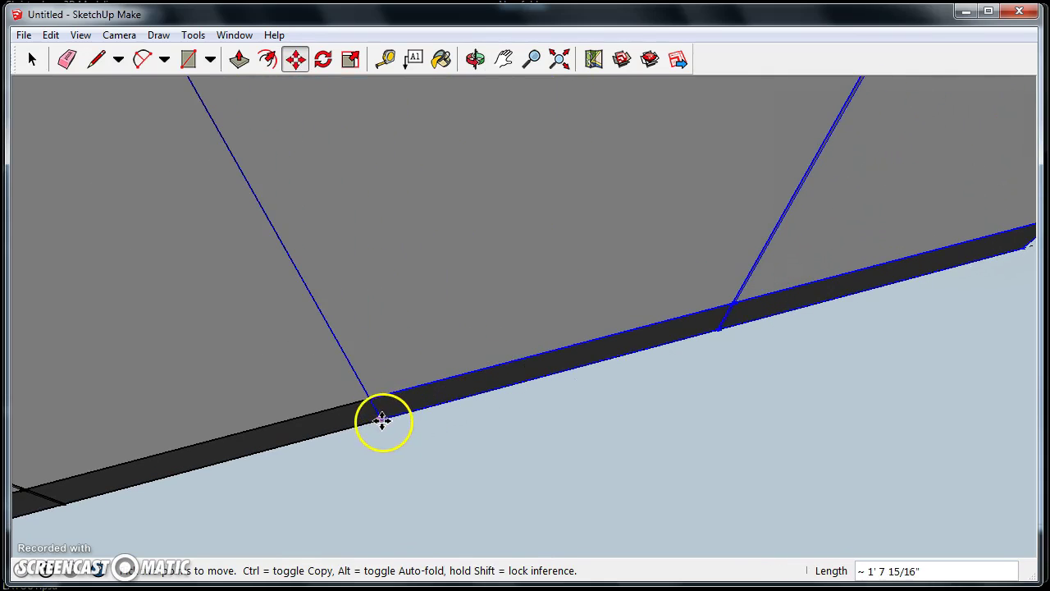
pyautogui.click(382, 420)
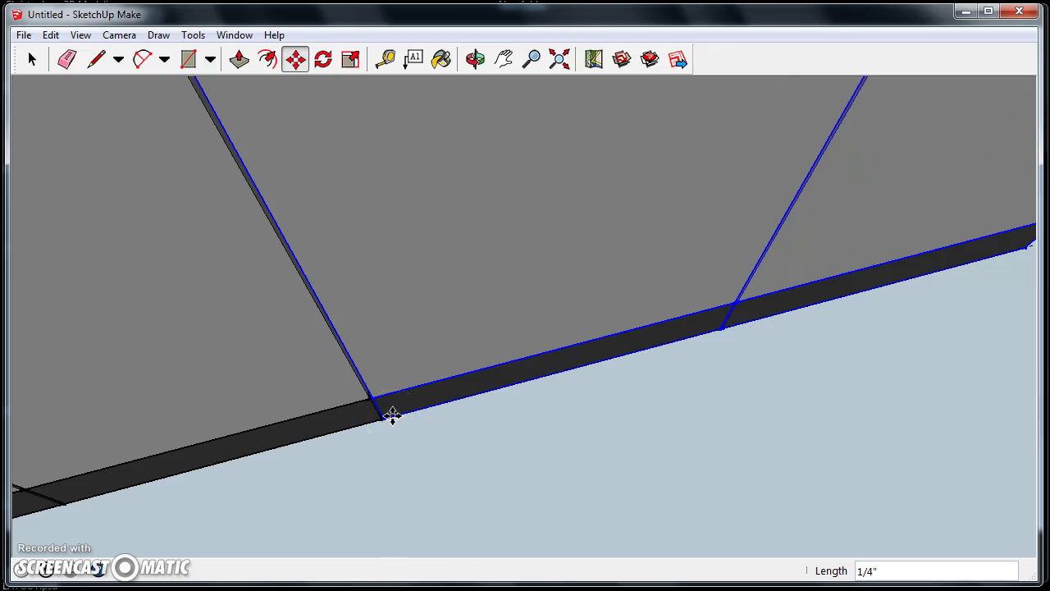
pyautogui.click(393, 416)
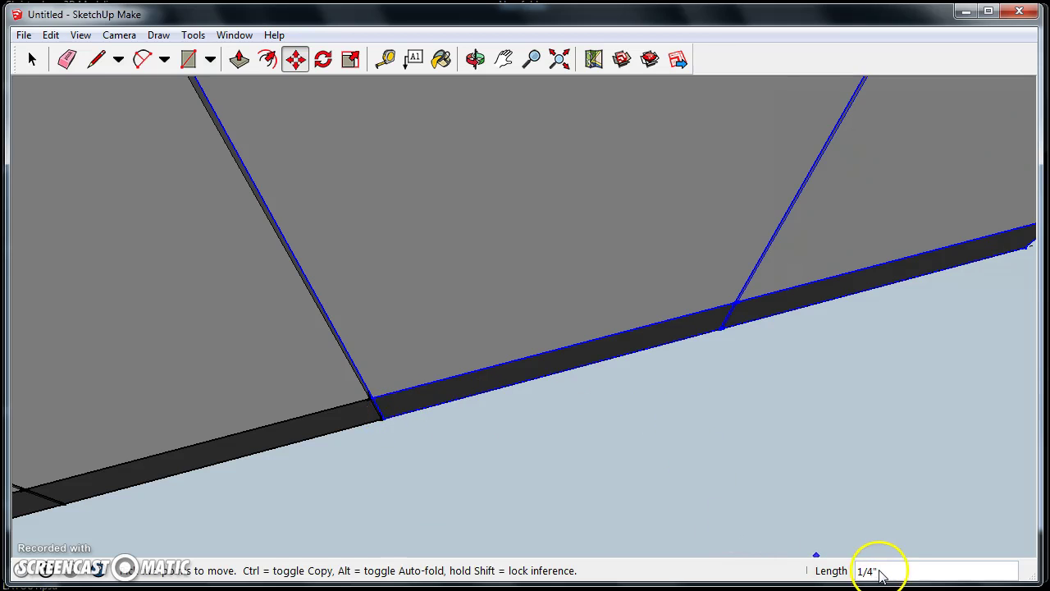
pyautogui.scroll(-10, 651, 403)
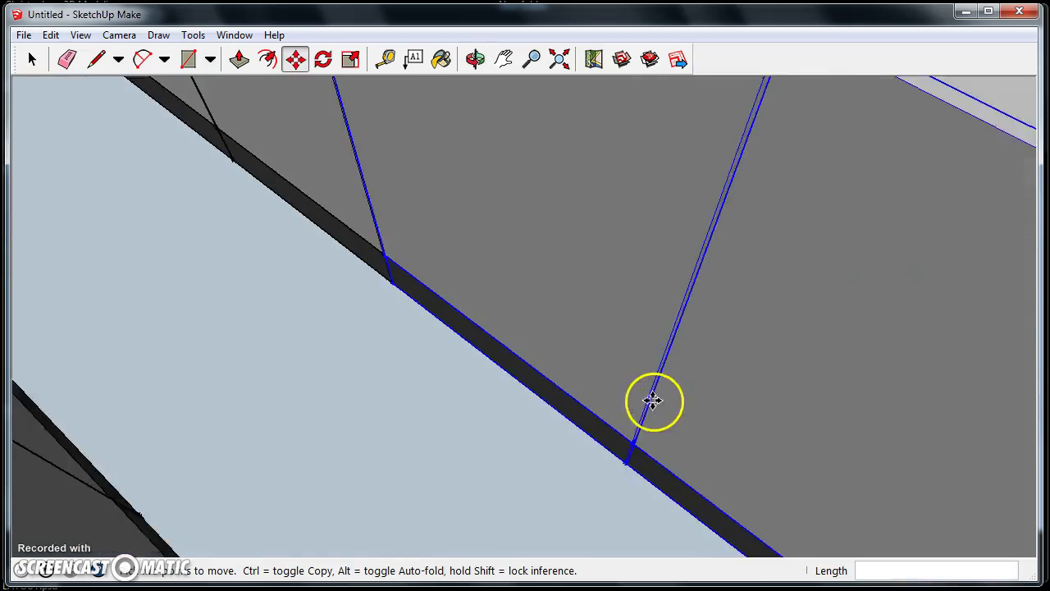
pyautogui.moveTo(610, 370); pyautogui.dragTo(508, 399, button='middle')
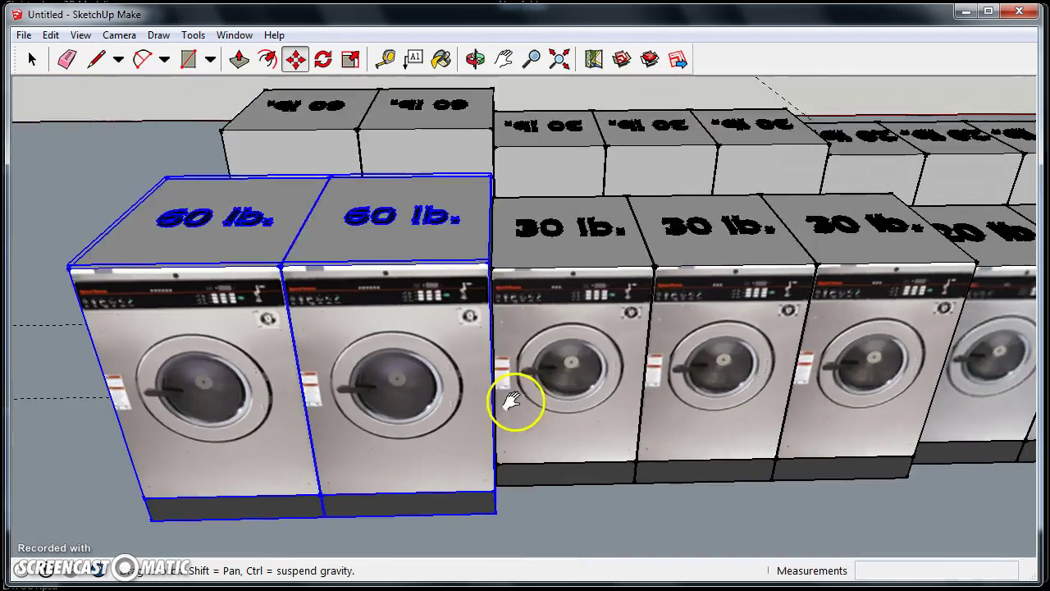
pyautogui.scroll(-5, 567, 339)
pyautogui.press('space')
pyautogui.click(521, 144)
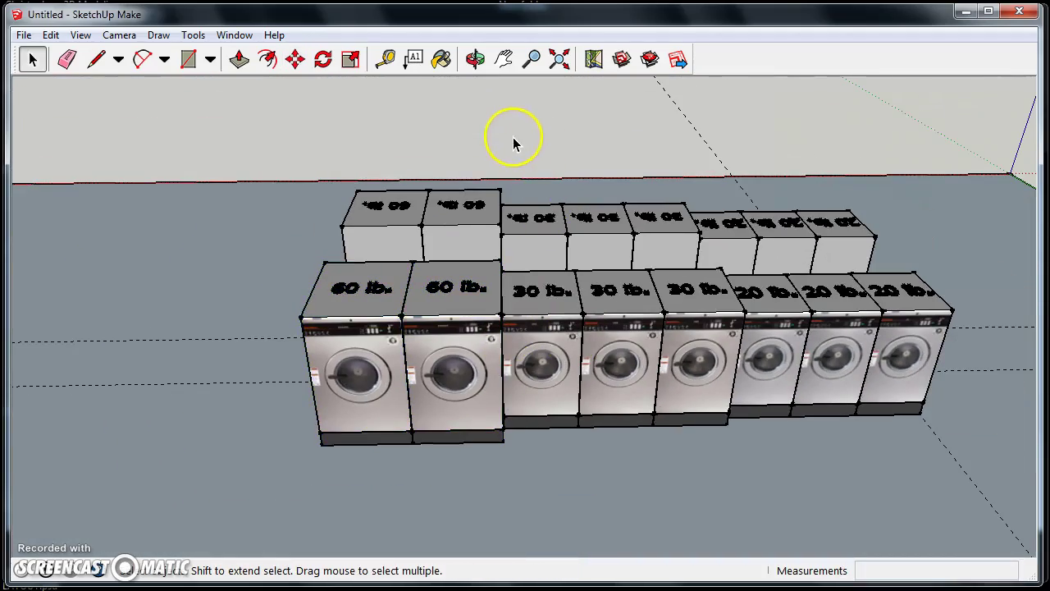
pyautogui.moveTo(394, 211); pyautogui.dragTo(785, 353, button='middle')
pyautogui.moveTo(606, 403); pyautogui.dragTo(492, 394, button='middle')
pyautogui.moveTo(418, 322); pyautogui.dragTo(598, 305, button='middle')
pyautogui.scroll(2, 574, 290)
pyautogui.scroll(-2, 557, 285)
pyautogui.scroll(-1, 557, 285)
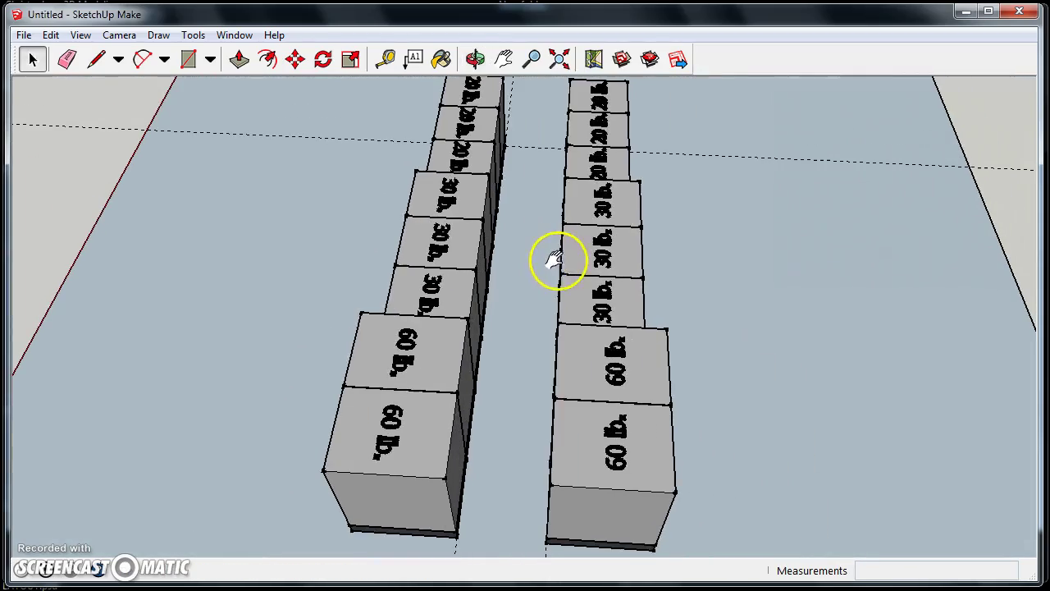
pyautogui.scroll(3, 511, 277)
pyautogui.scroll(-2, 513, 283)
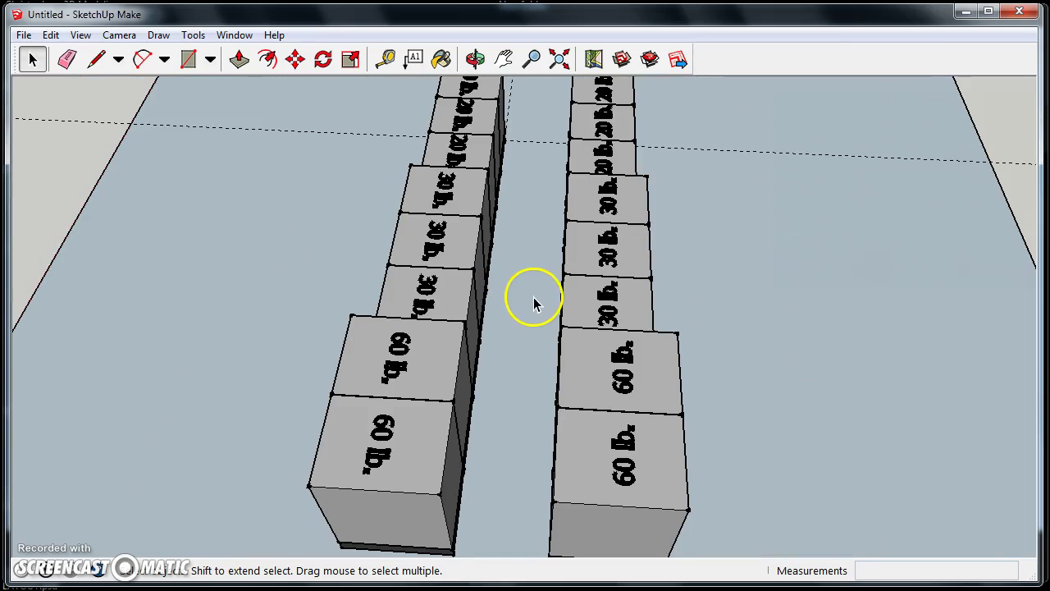
pyautogui.scroll(2, 529, 289)
pyautogui.moveTo(526, 288); pyautogui.dragTo(518, 347, button='middle')
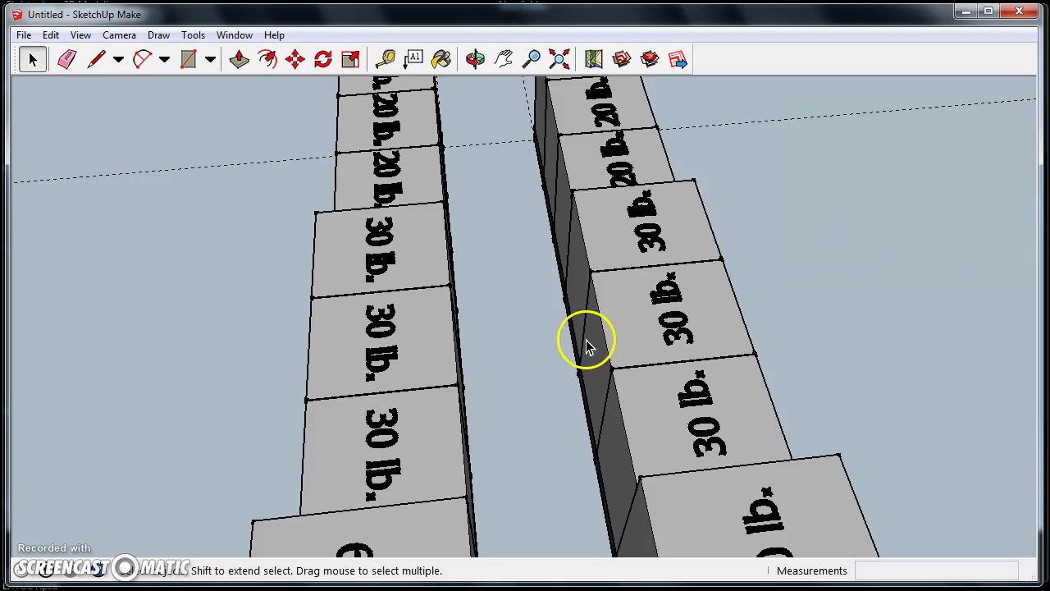
pyautogui.moveTo(583, 347); pyautogui.dragTo(563, 351, button='middle')
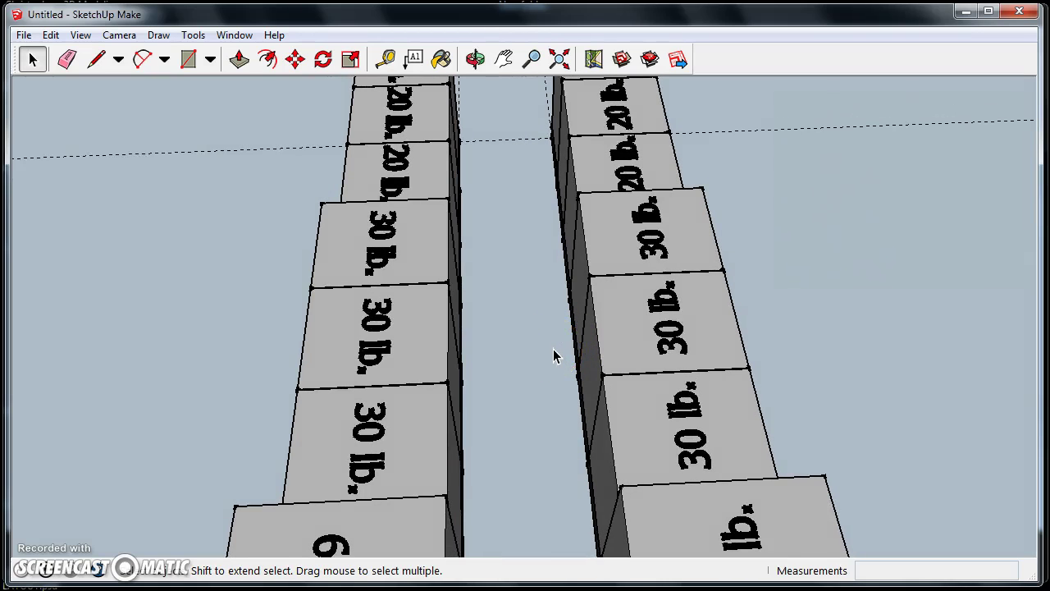
pyautogui.moveTo(553, 351); pyautogui.dragTo(541, 190, button='middle')
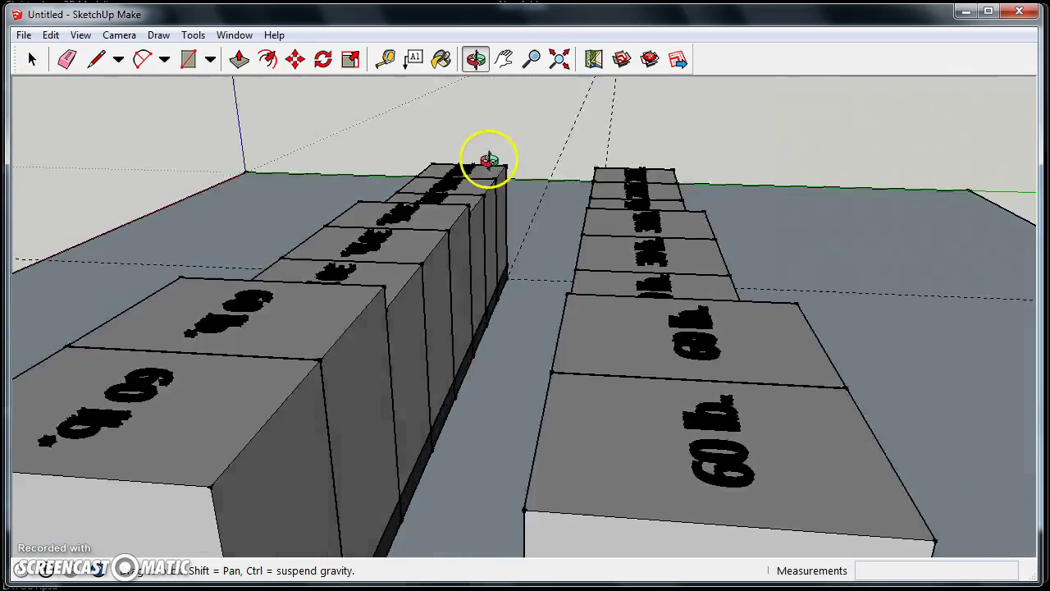
pyautogui.moveTo(489, 160); pyautogui.dragTo(528, 335, button='middle')
# Step: From eye level in the aisle, draw a line joining the two rows' facing bottom corners
pyautogui.moveTo(600, 319); pyautogui.dragTo(482, 330, button='middle')
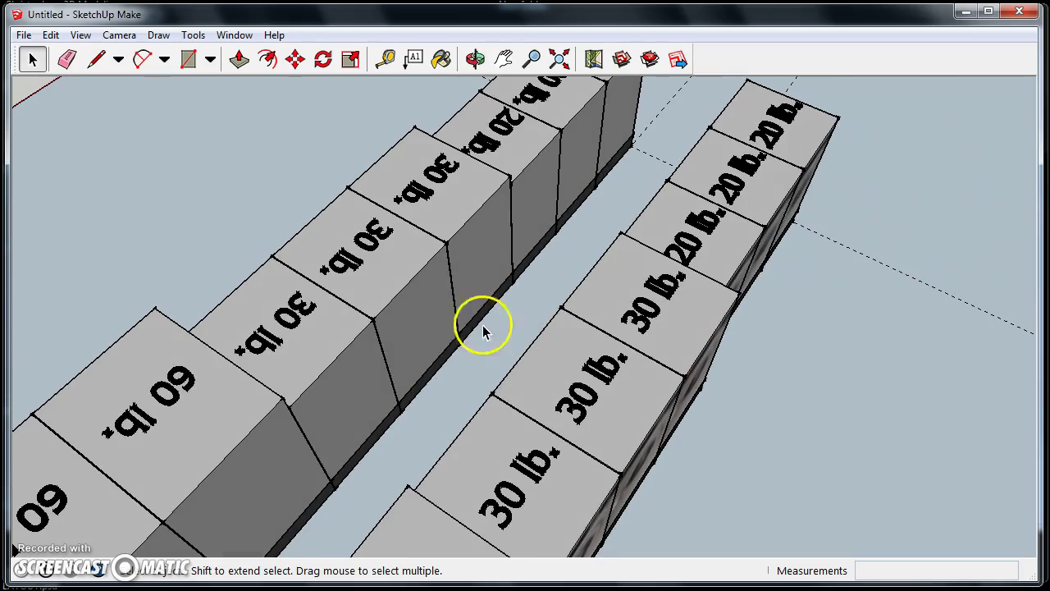
pyautogui.moveTo(423, 352); pyautogui.dragTo(546, 302, button='middle')
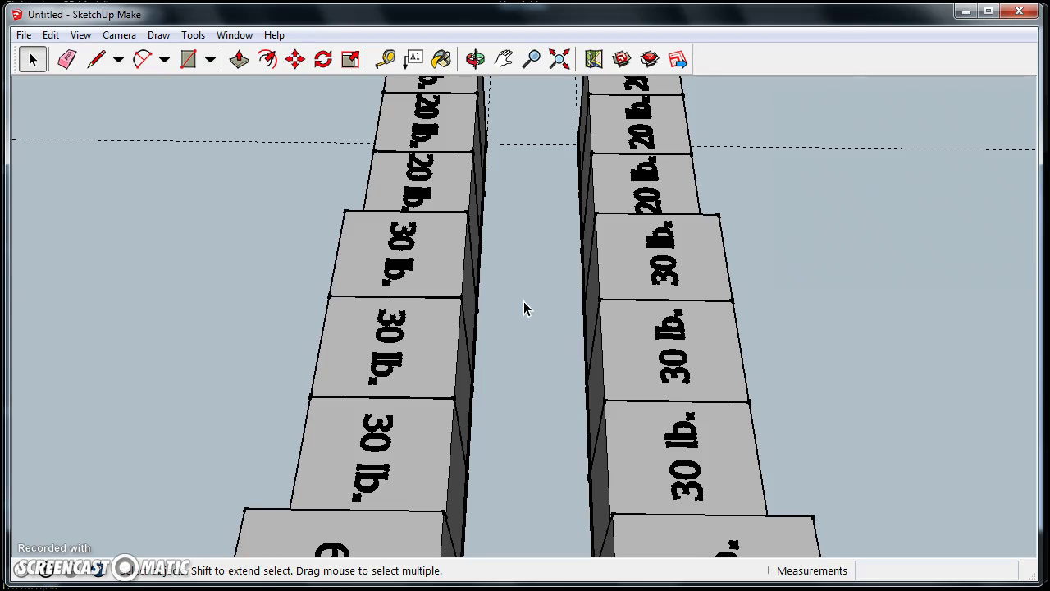
pyautogui.moveTo(542, 275); pyautogui.dragTo(509, 246, button='middle')
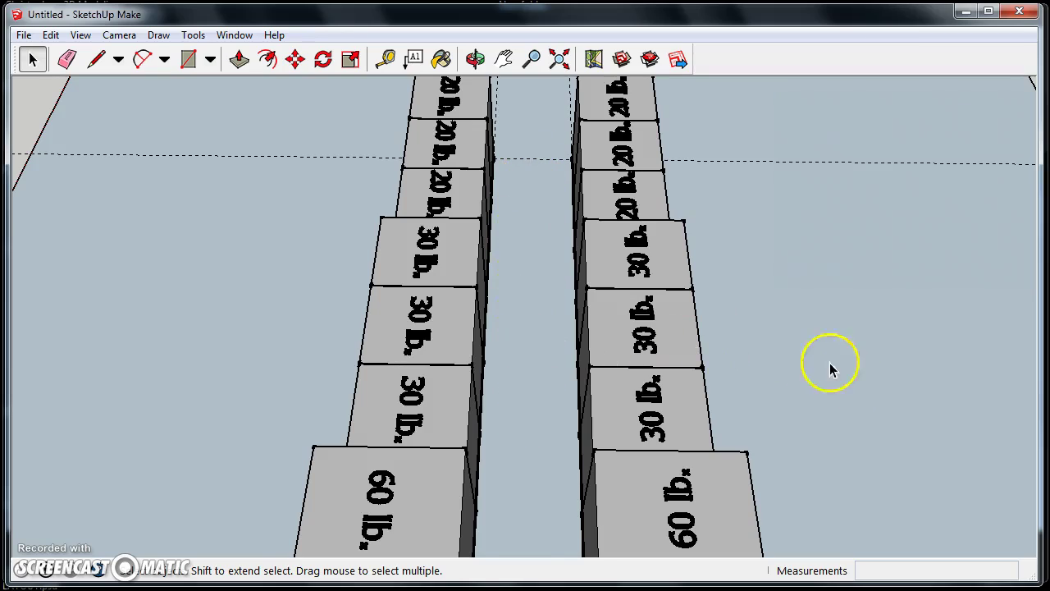
pyautogui.moveTo(829, 363); pyautogui.dragTo(504, 436, button='middle')
pyautogui.scroll(3, 503, 436)
pyautogui.moveTo(595, 413); pyautogui.dragTo(564, 407, button='middle')
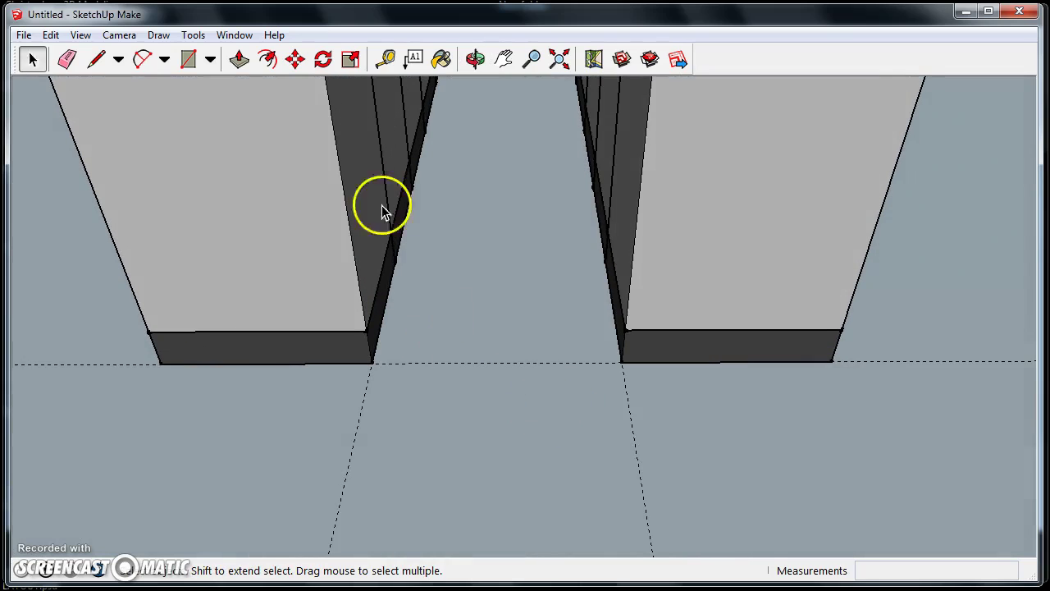
pyautogui.press('l')
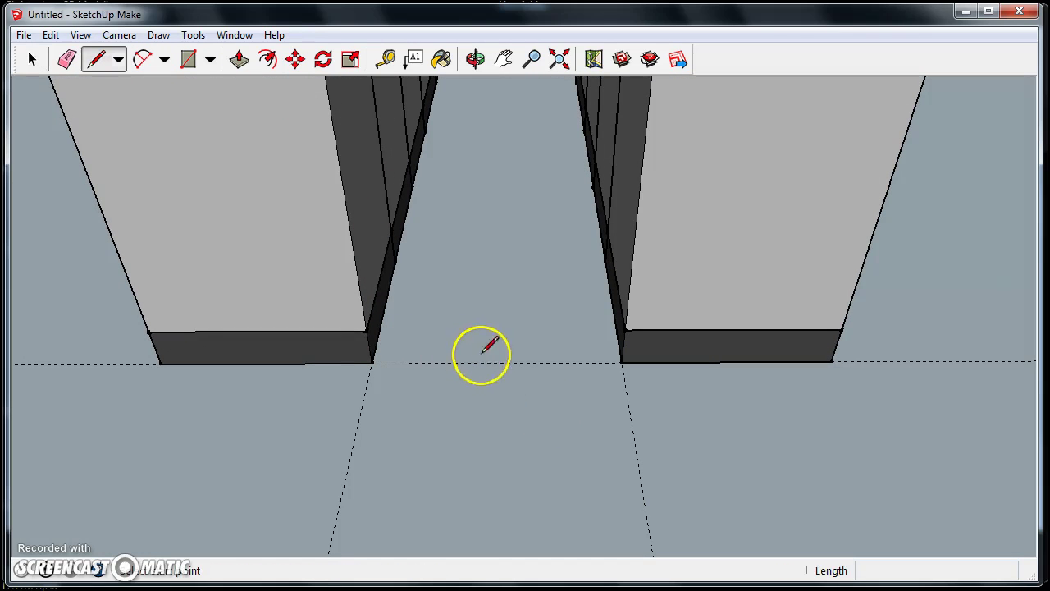
pyautogui.click(372, 363)
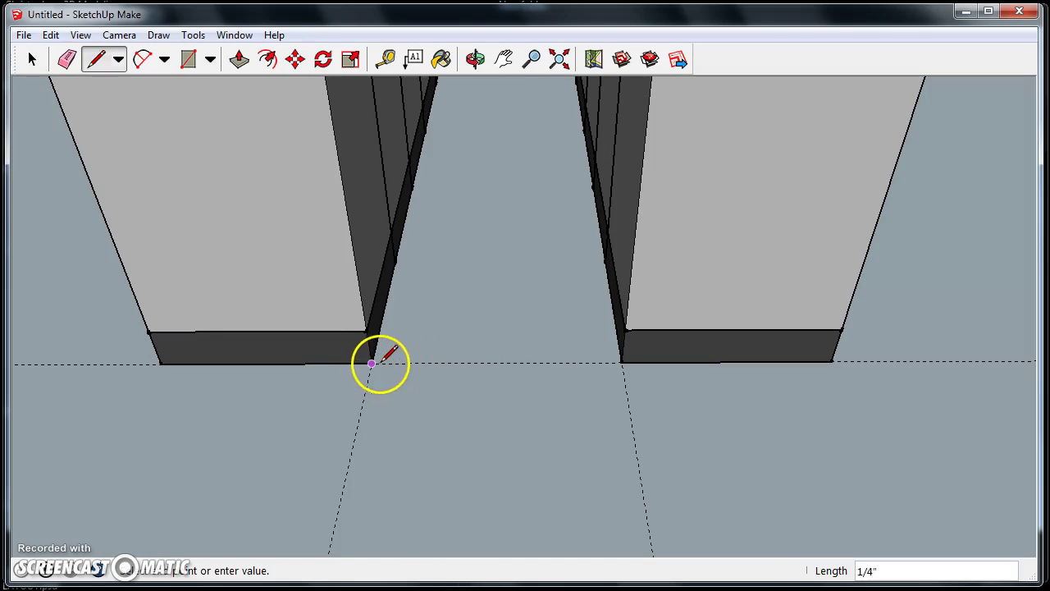
pyautogui.click(622, 361)
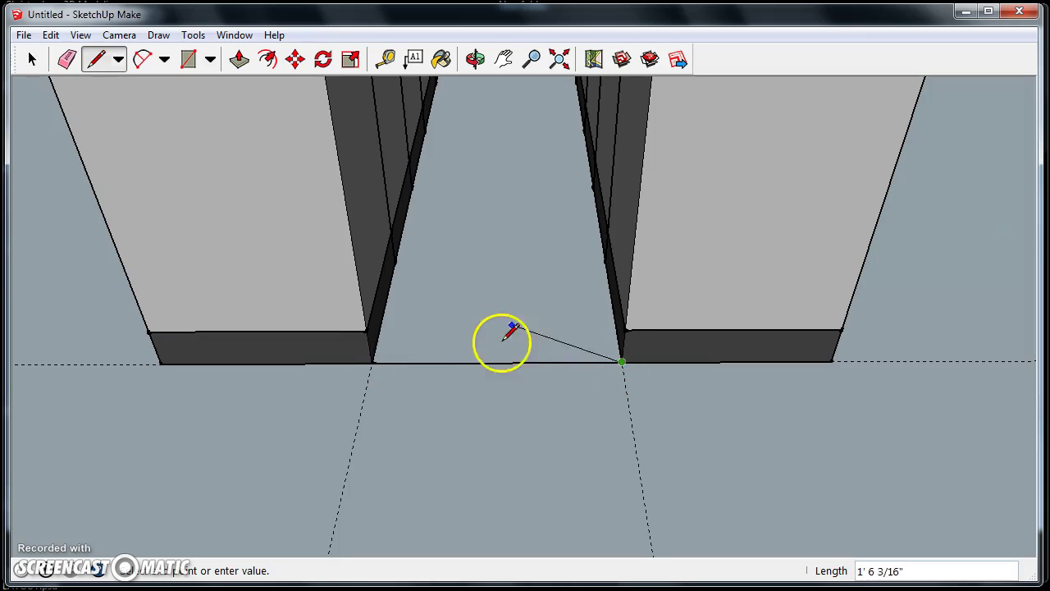
pyautogui.press('space')
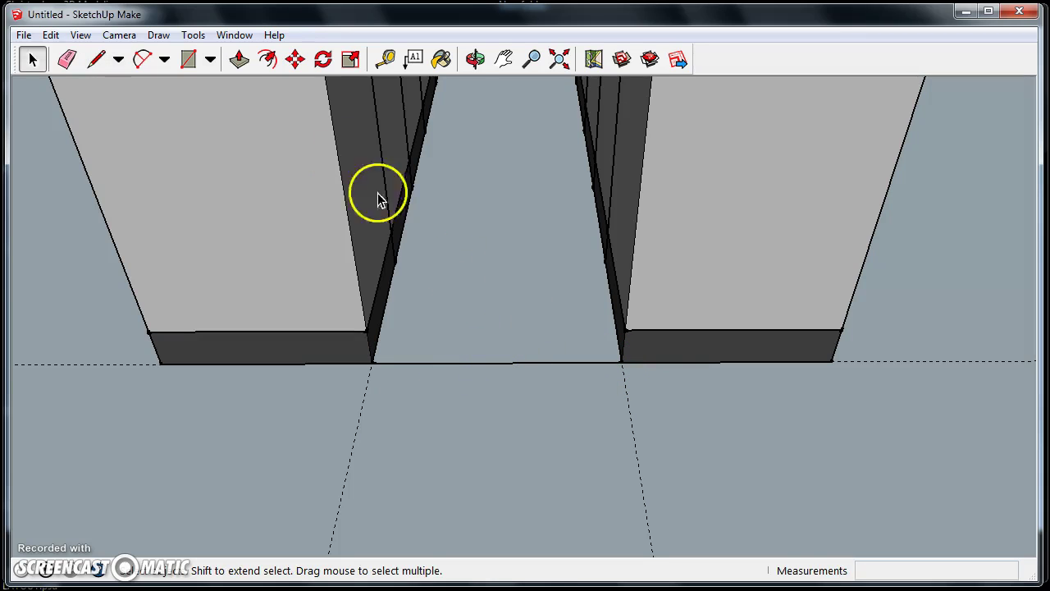
# Step: With the Tape Measure, place a guide line along the aisle from the new aisle edge
pyautogui.click(385, 60)
pyautogui.click(388, 296)
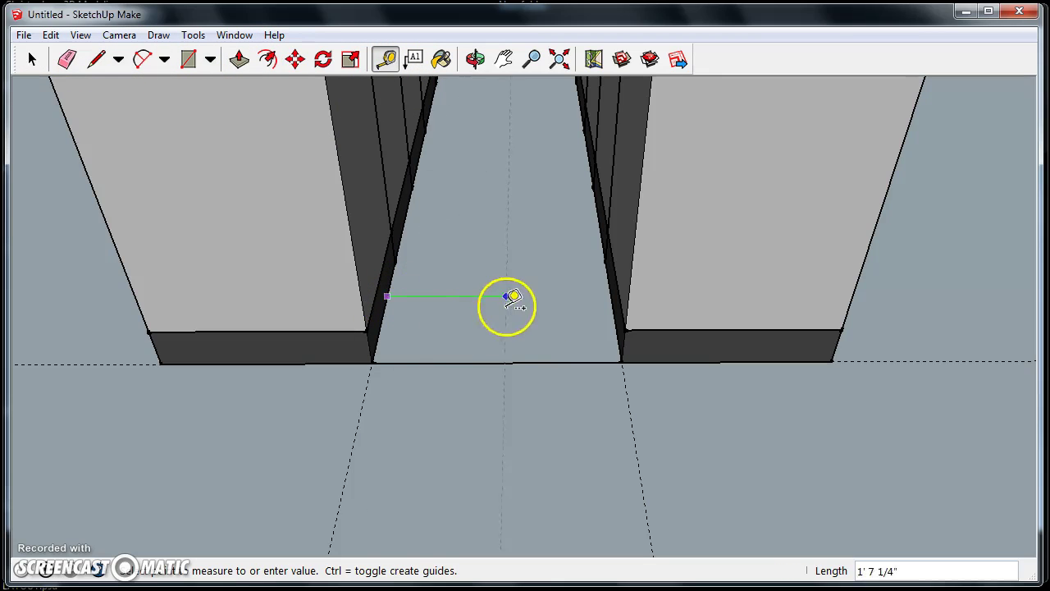
pyautogui.click(499, 363)
pyautogui.moveTo(539, 247); pyautogui.dragTo(529, 320, button='middle')
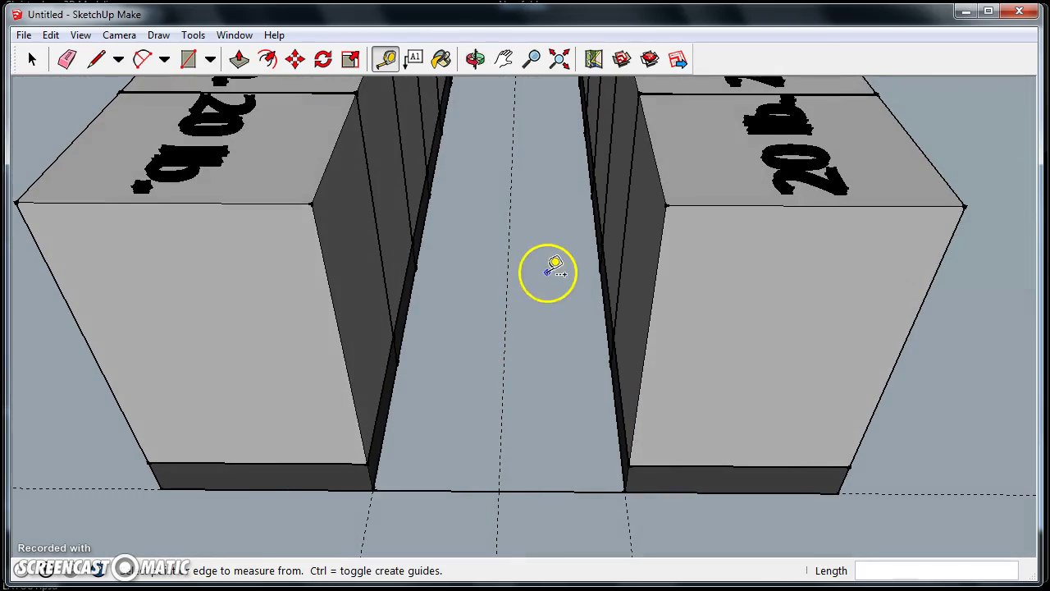
# Step: Add guide lines 12 inches to either side of the aisle guide
pyautogui.click(506, 299)
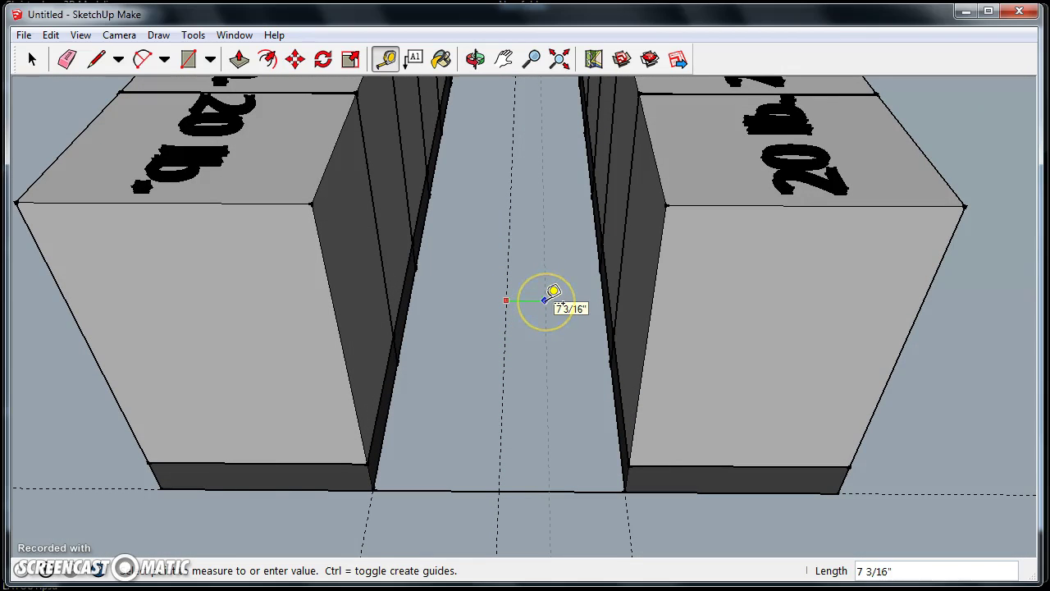
pyautogui.write('12')
pyautogui.press('Return')
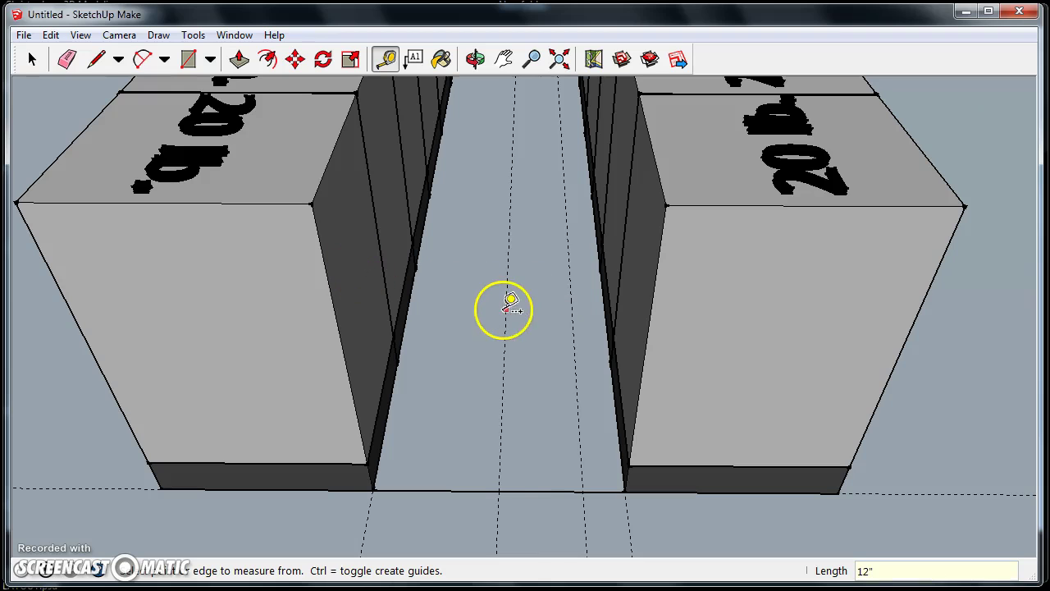
pyautogui.click(502, 304)
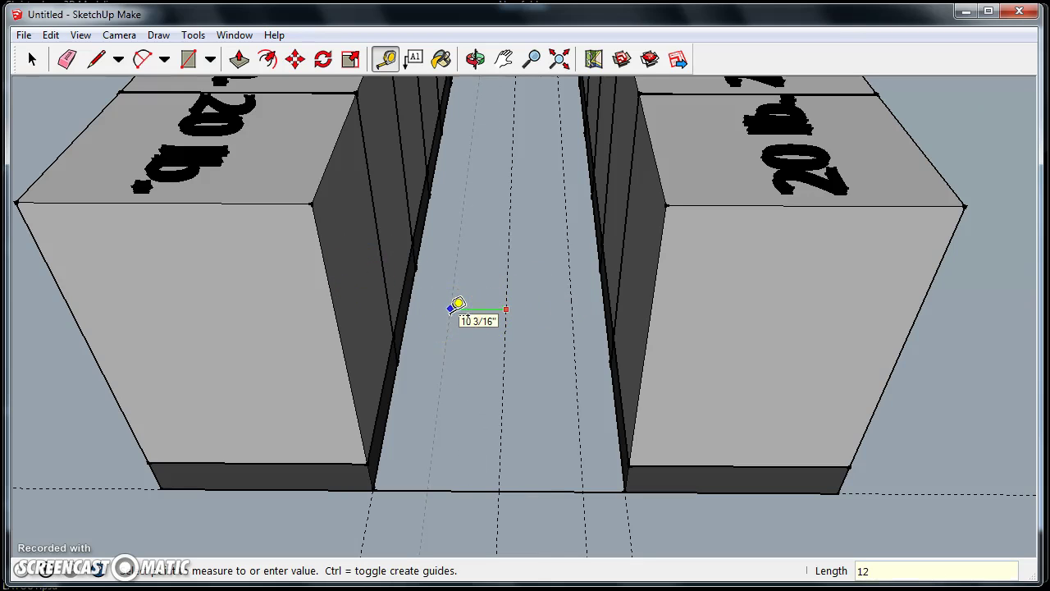
pyautogui.press('Return')
pyautogui.moveTo(558, 316)
pyautogui.mouseDown(button='middle')
pyautogui.moveTo(605, 307)
pyautogui.moveTo(520, 364)
pyautogui.moveTo(520, 287)
pyautogui.moveTo(252, 293)
pyautogui.moveTo(235, 265)
pyautogui.moveTo(514, 304)
pyautogui.moveTo(551, 352)
pyautogui.moveTo(533, 254)
pyautogui.moveTo(540, 308)
pyautogui.mouseUp(button='middle')
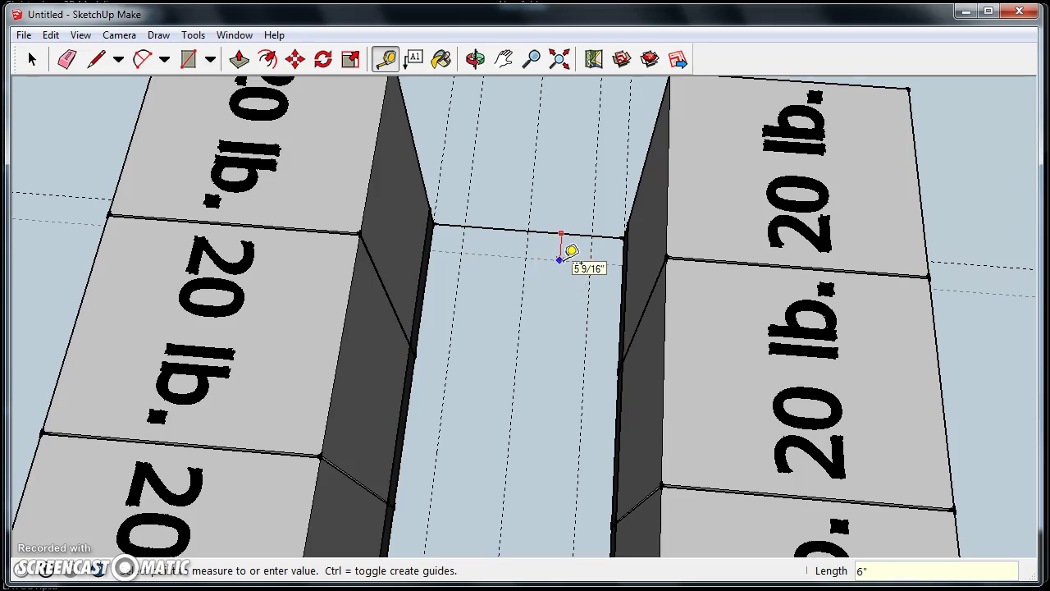
pyautogui.press('Return')
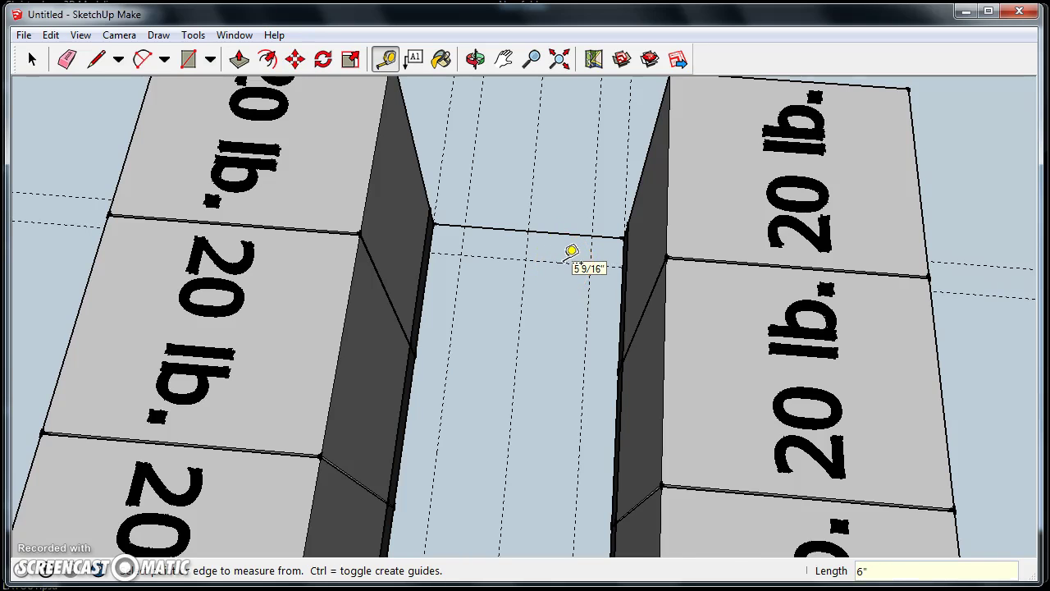
# Step: Add two more guide lines along the channel, starting from the washer's bottom edge
pyautogui.scroll(-3, 567, 381)
pyautogui.moveTo(571, 451); pyautogui.dragTo(565, 196, button='middle')
pyautogui.scroll(3, 537, 378)
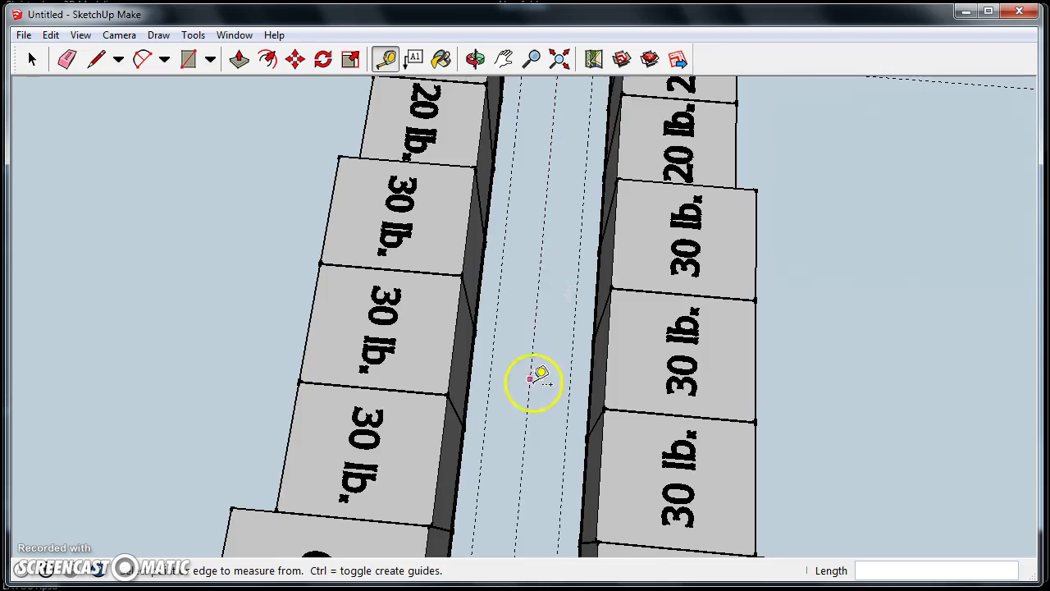
pyautogui.keyDown('shift'); pyautogui.moveTo(534, 379); pyautogui.dragTo(545, 270, button='middle'); pyautogui.keyUp('shift')
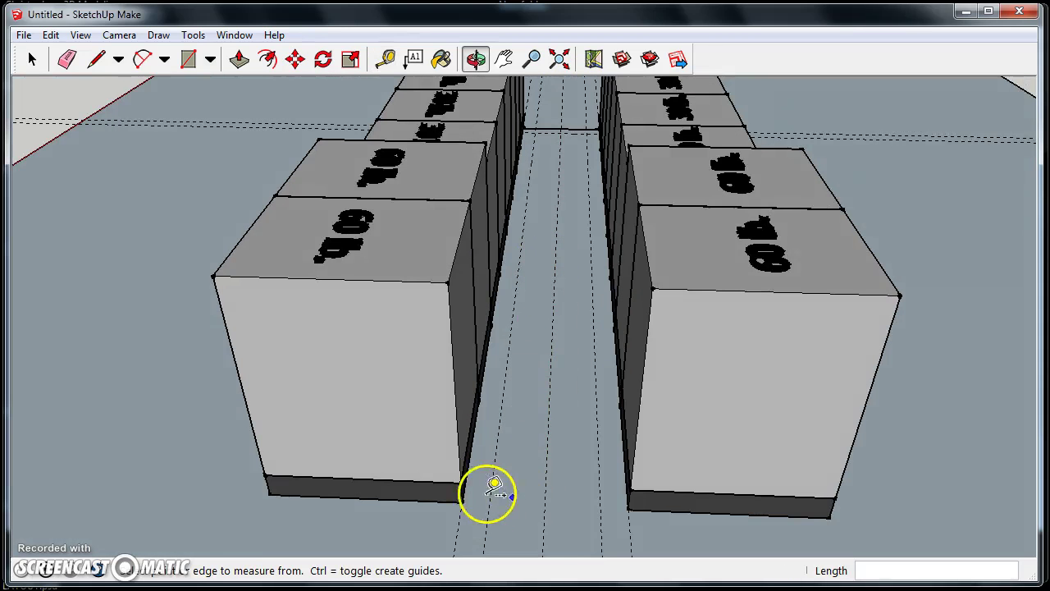
pyautogui.click(417, 502)
pyautogui.click(424, 501)
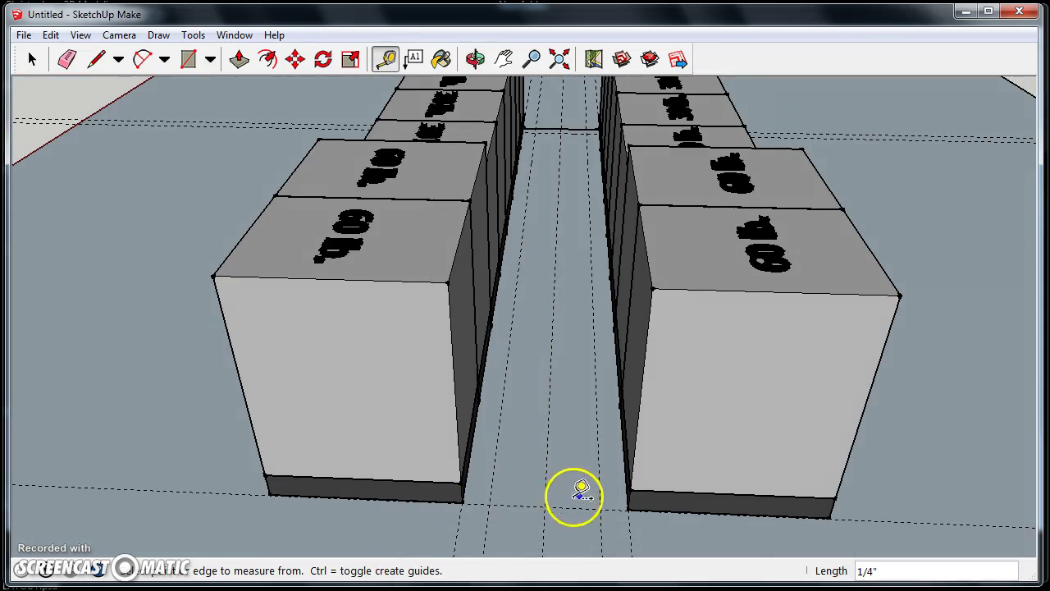
pyautogui.click(525, 505)
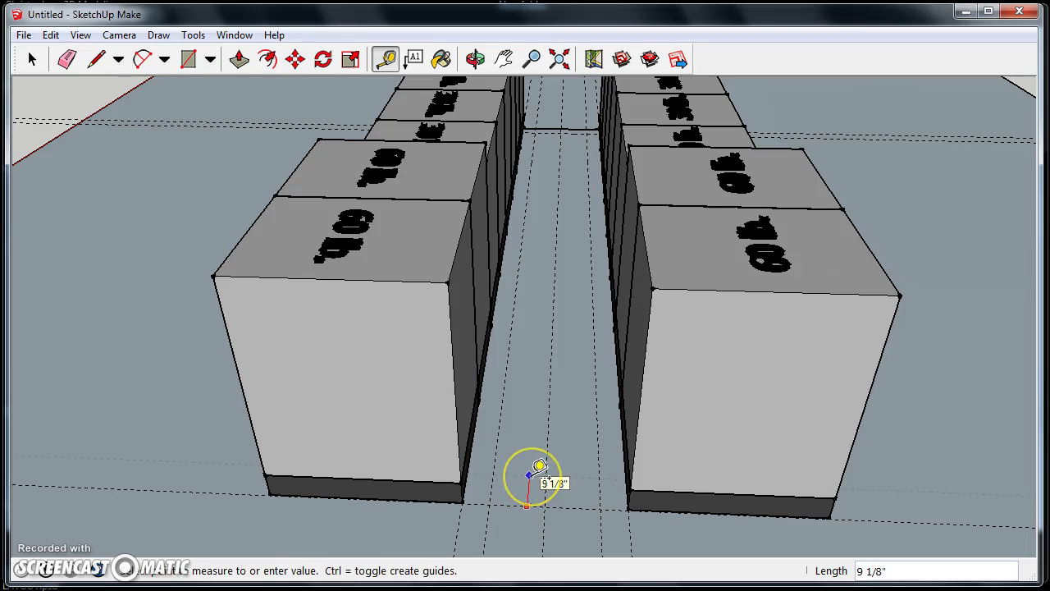
pyautogui.click(529, 474)
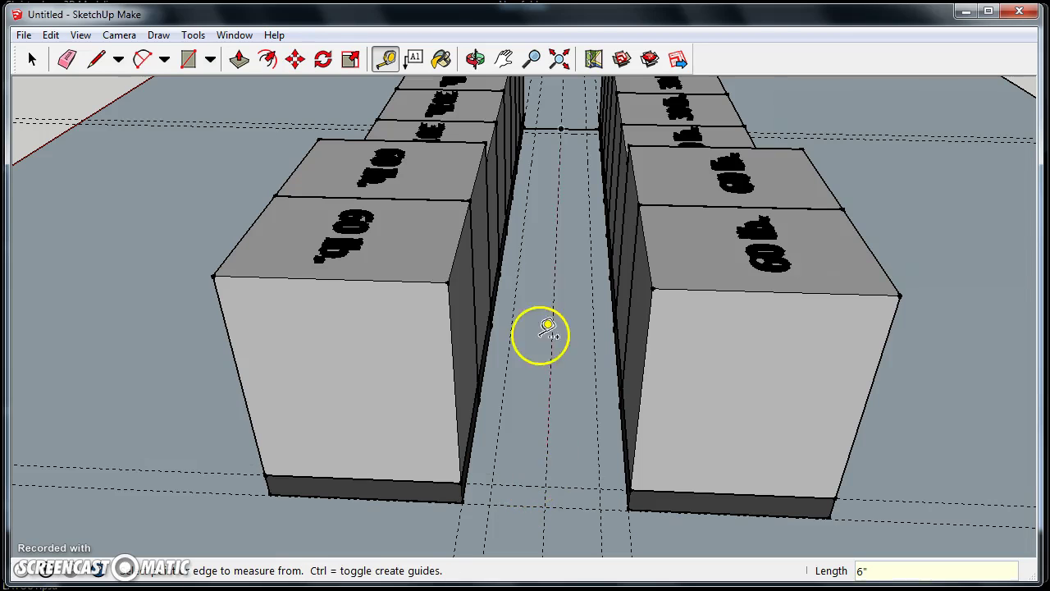
pyautogui.moveTo(548, 326); pyautogui.dragTo(533, 307, button='middle')
pyautogui.scroll(-3, 513, 213)
pyautogui.moveTo(513, 213); pyautogui.dragTo(521, 378, button='middle')
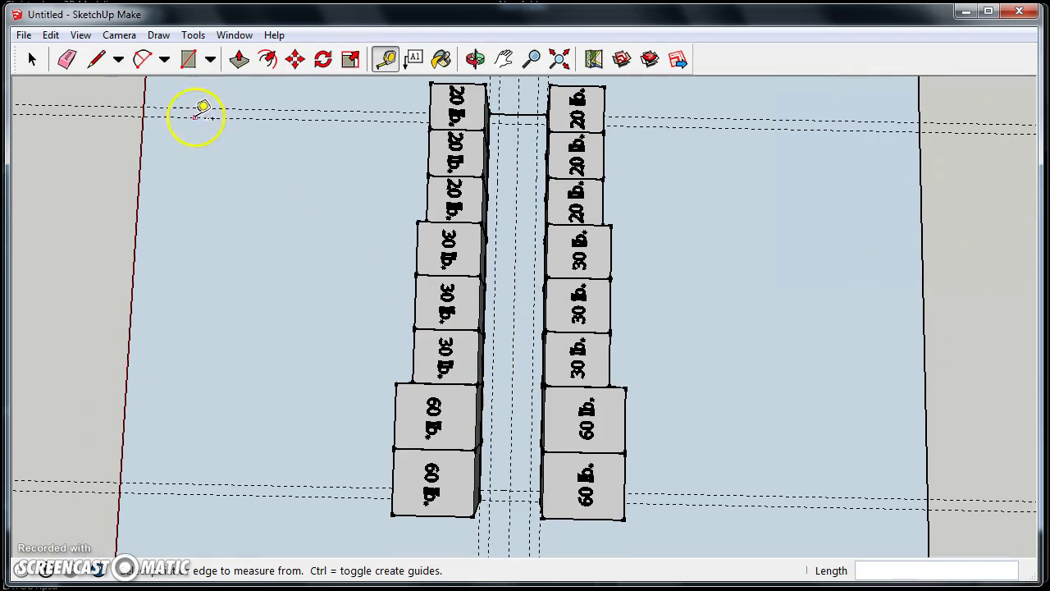
# Step: Draw a 2 ft wide rectangle between the guides, running the length of the channel
pyautogui.click(188, 59)
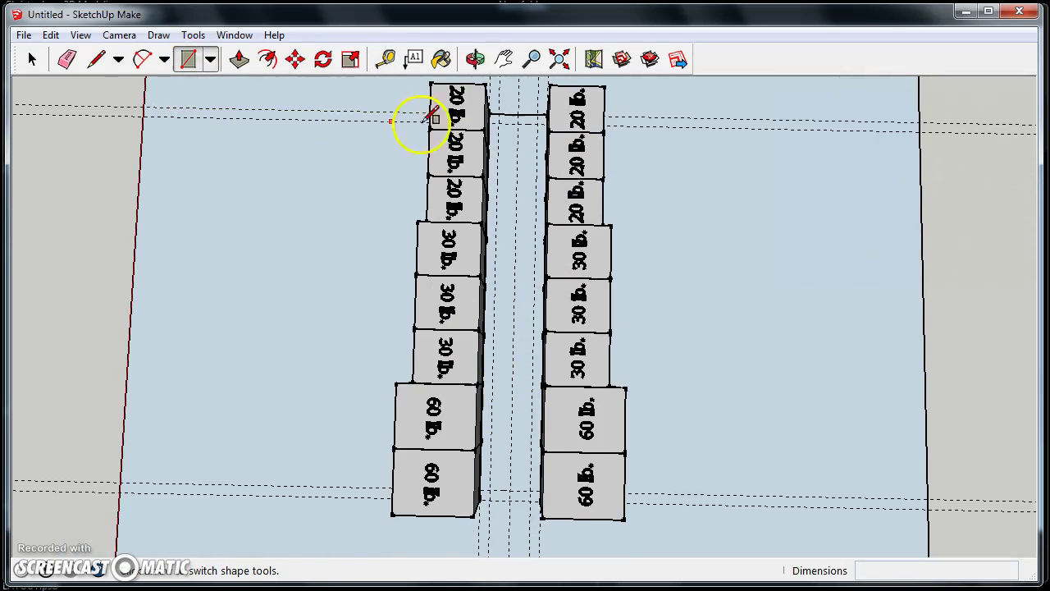
pyautogui.click(498, 123)
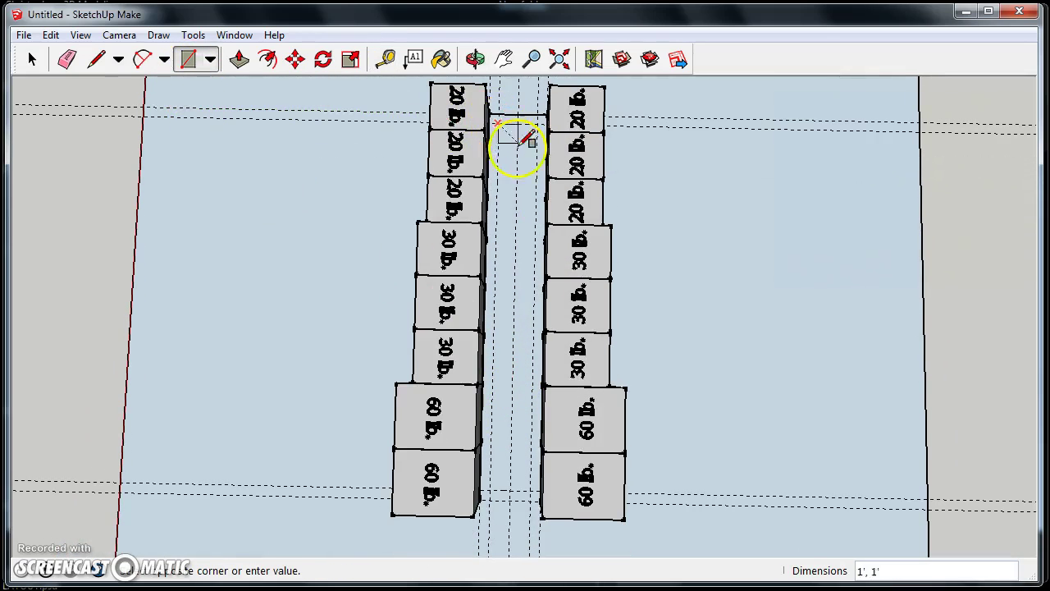
pyautogui.click(532, 490)
pyautogui.moveTo(532, 489); pyautogui.dragTo(520, 354, button='middle')
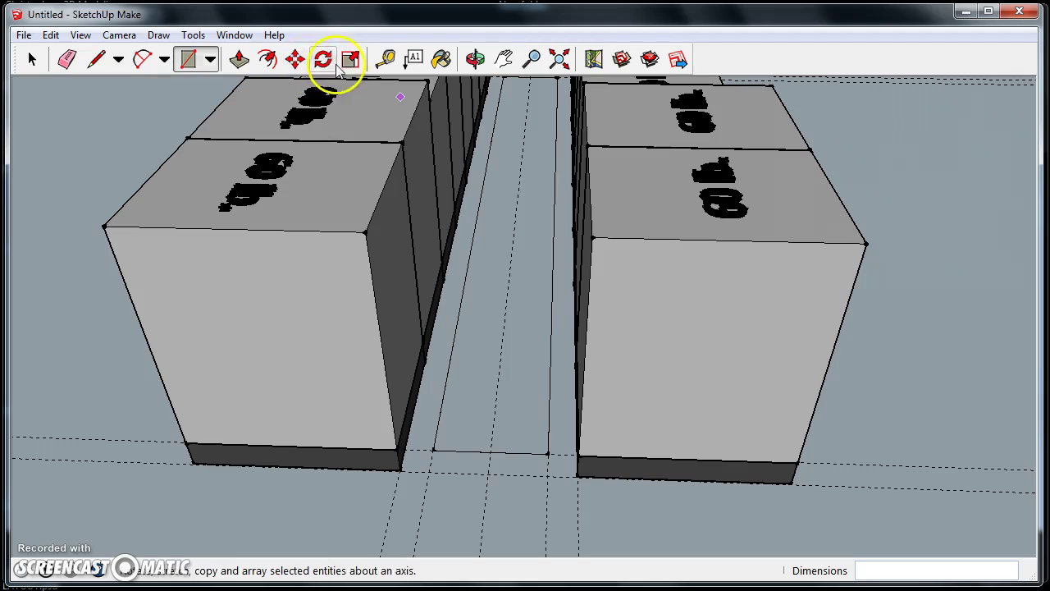
# Step: Push/Pull the strip face down 12 inches to sink the trough
pyautogui.click(238, 61)
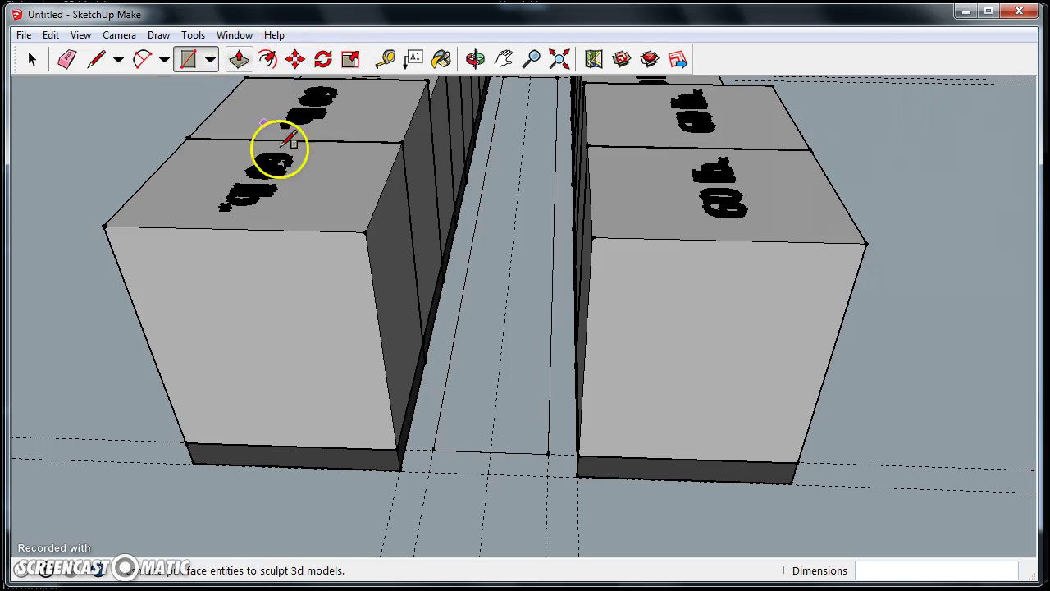
pyautogui.press('p')
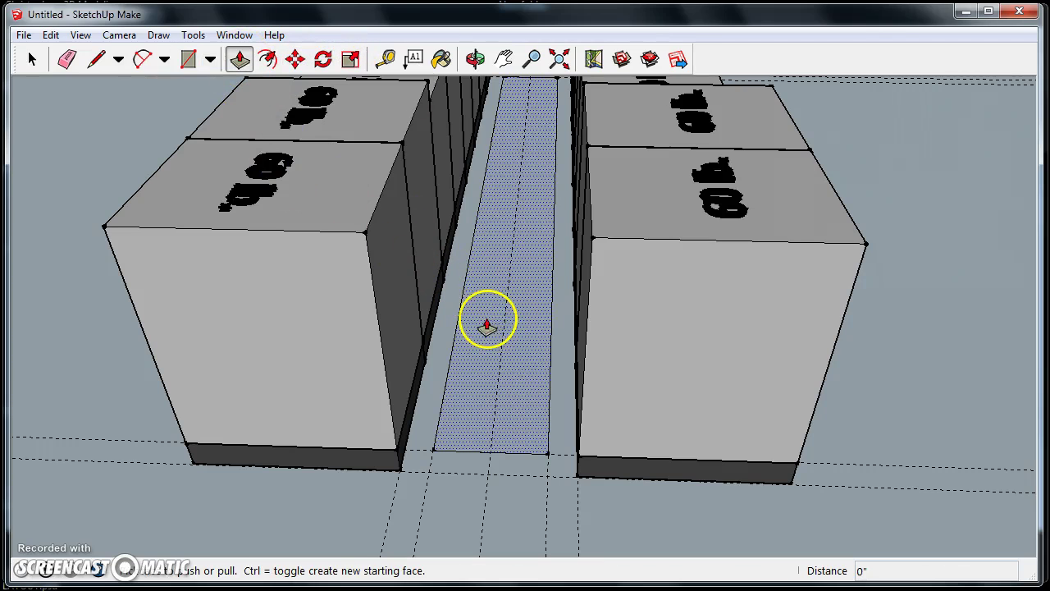
pyautogui.click(495, 277)
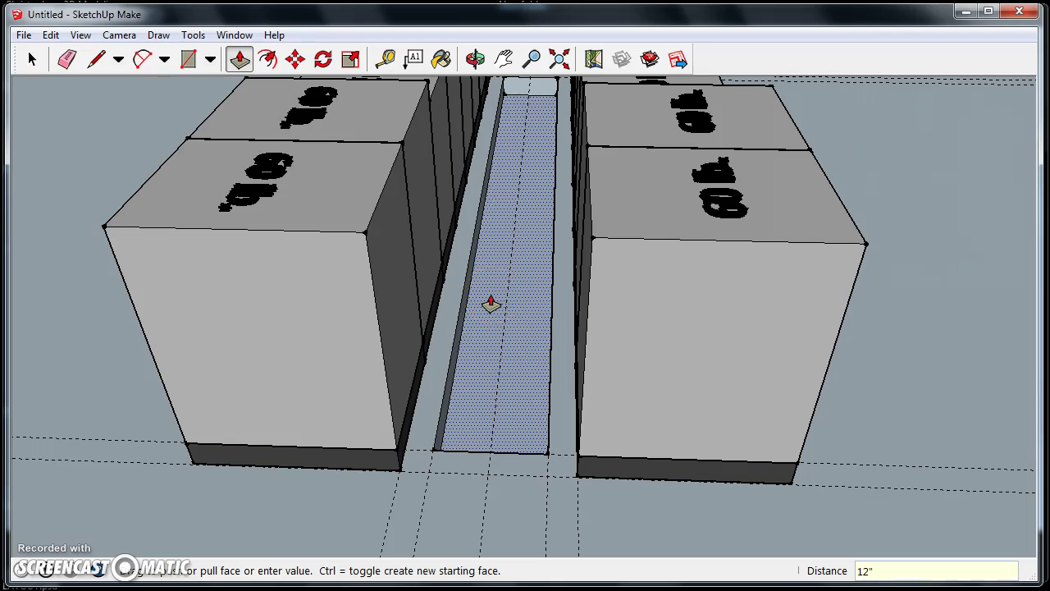
pyautogui.moveTo(563, 292)
pyautogui.mouseDown(button='middle')
pyautogui.moveTo(326, 298)
pyautogui.moveTo(419, 363)
pyautogui.moveTo(291, 271)
pyautogui.moveTo(331, 304)
pyautogui.moveTo(219, 288)
pyautogui.moveTo(668, 324)
pyautogui.moveTo(403, 312)
pyautogui.moveTo(550, 259)
pyautogui.moveTo(520, 253)
pyautogui.moveTo(485, 358)
pyautogui.moveTo(696, 342)
pyautogui.moveTo(452, 333)
pyautogui.moveTo(320, 211)
pyautogui.moveTo(520, 321)
pyautogui.moveTo(516, 288)
pyautogui.moveTo(457, 341)
pyautogui.moveTo(516, 386)
pyautogui.moveTo(459, 312)
pyautogui.mouseUp(button='middle')
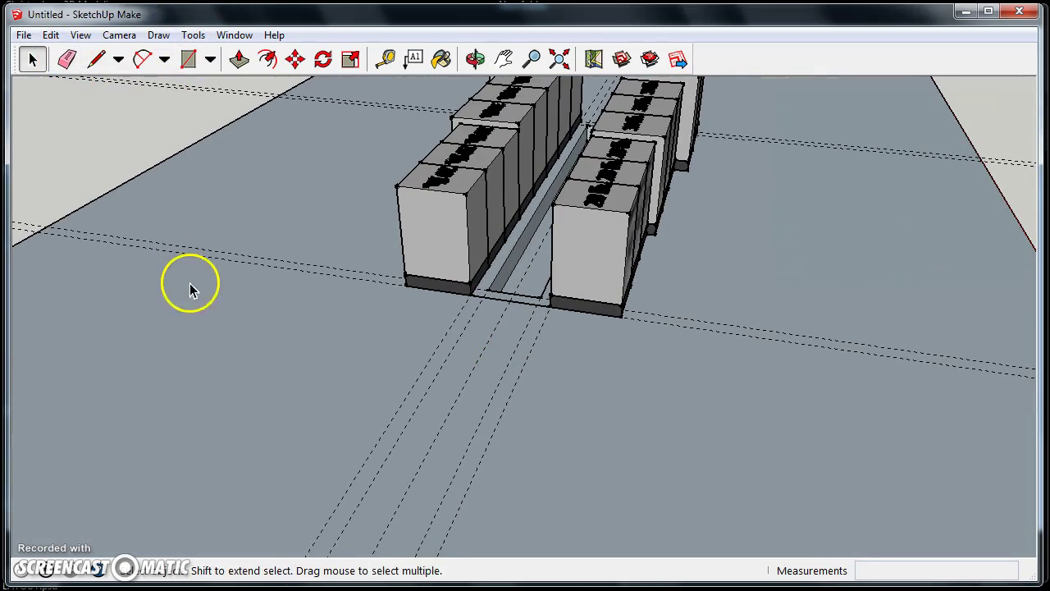
# Step: With the Eraser (E), delete the dashed guide lines around the trough and washer rows
pyautogui.press('e')
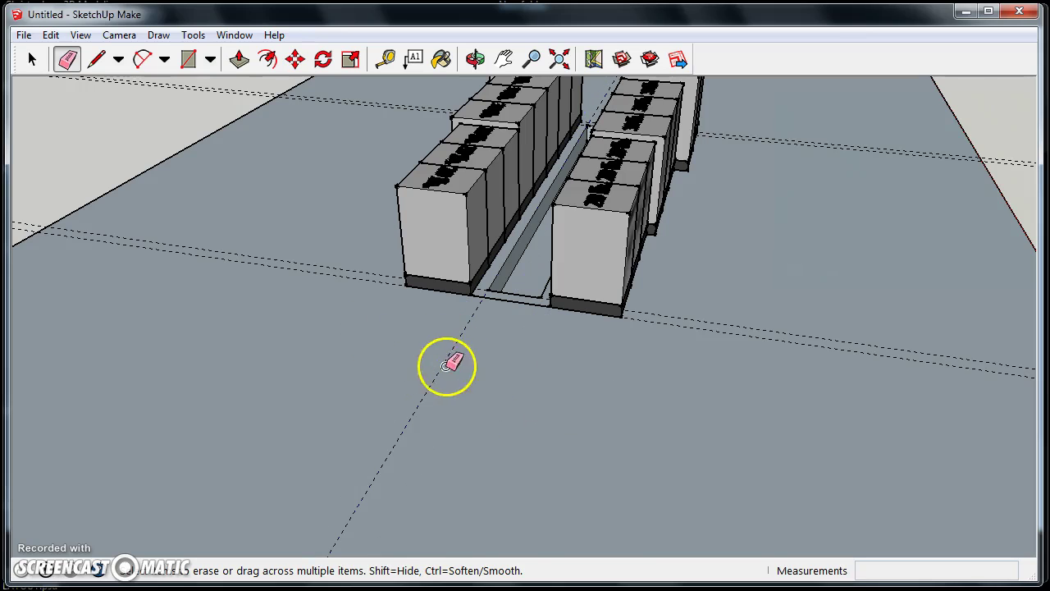
pyautogui.moveTo(525, 283)
pyautogui.mouseDown(button='middle')
pyautogui.moveTo(394, 340)
pyautogui.moveTo(333, 320)
pyautogui.moveTo(353, 336)
pyautogui.mouseUp(button='middle')
pyautogui.moveTo(734, 485); pyautogui.dragTo(361, 378, button='middle')
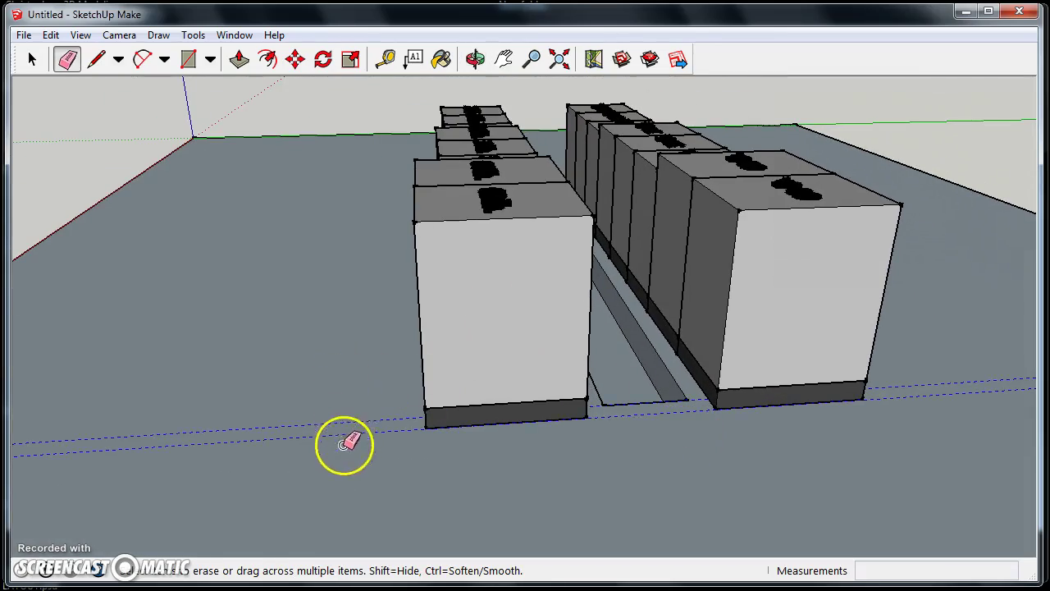
pyautogui.moveTo(279, 307)
pyautogui.mouseDown(button='middle')
pyautogui.moveTo(628, 369)
pyautogui.moveTo(630, 360)
pyautogui.moveTo(321, 342)
pyautogui.mouseUp(button='middle')
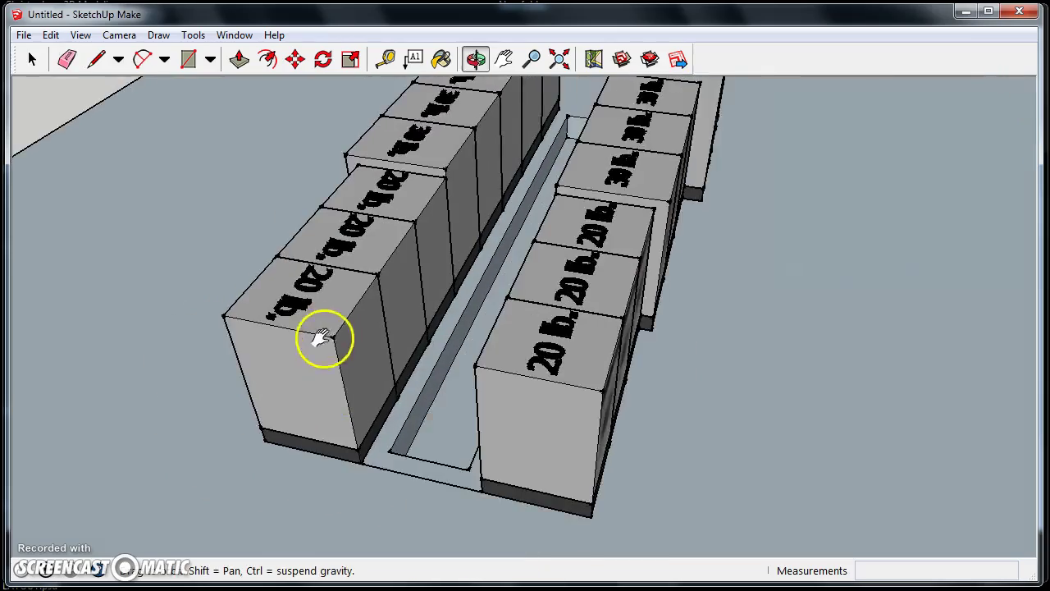
pyautogui.scroll(3, 441, 462)
pyautogui.moveTo(440, 462); pyautogui.dragTo(419, 419, button='middle')
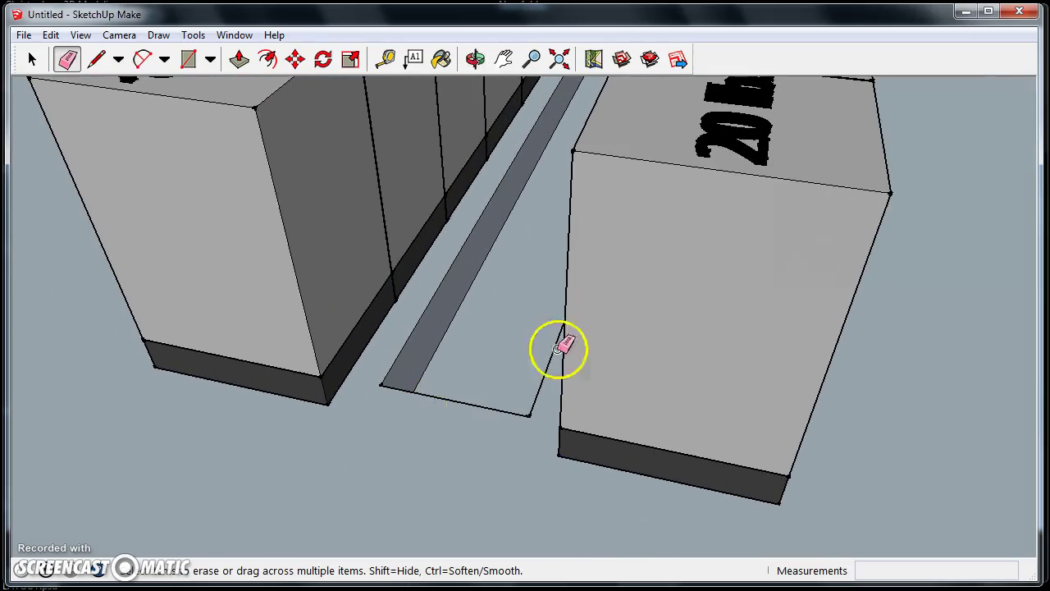
pyautogui.moveTo(563, 347)
pyautogui.mouseDown(button='middle')
pyautogui.moveTo(629, 487)
pyautogui.moveTo(539, 434)
pyautogui.moveTo(338, 403)
pyautogui.moveTo(429, 417)
pyautogui.moveTo(547, 316)
pyautogui.moveTo(516, 286)
pyautogui.moveTo(533, 282)
pyautogui.moveTo(506, 270)
pyautogui.mouseUp(button='middle')
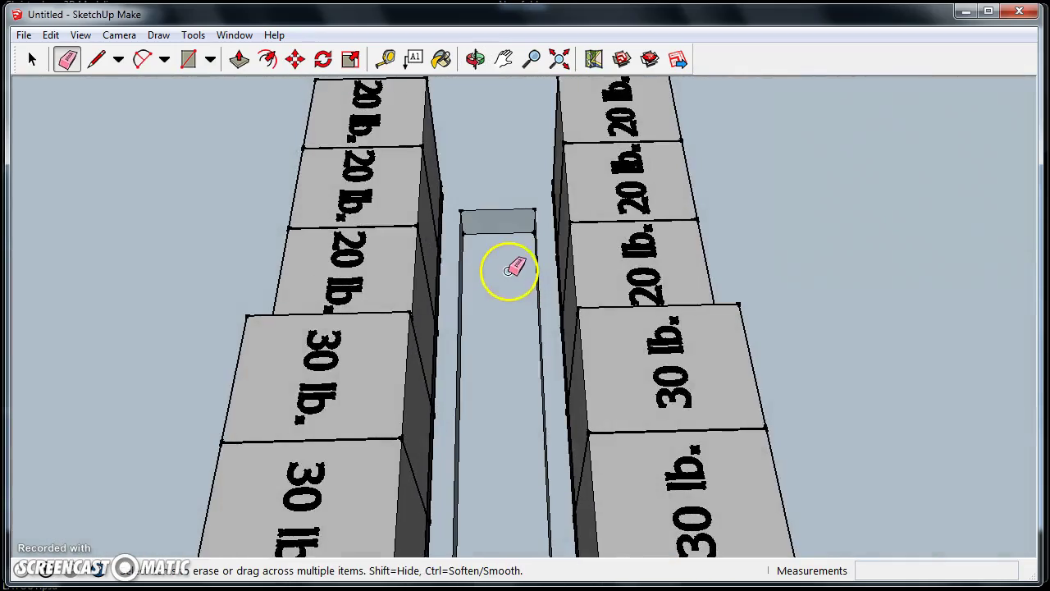
pyautogui.scroll(5, 517, 272)
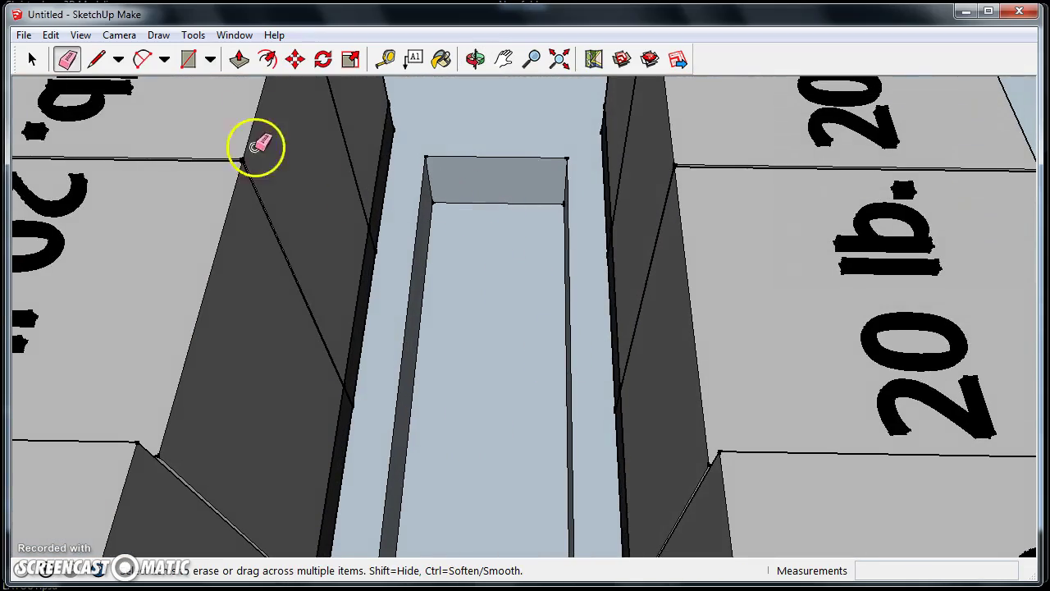
# Step: Using Tools > Dimensions, add the trough's 2' width and 1' depth dimensions
pyautogui.click(191, 34)
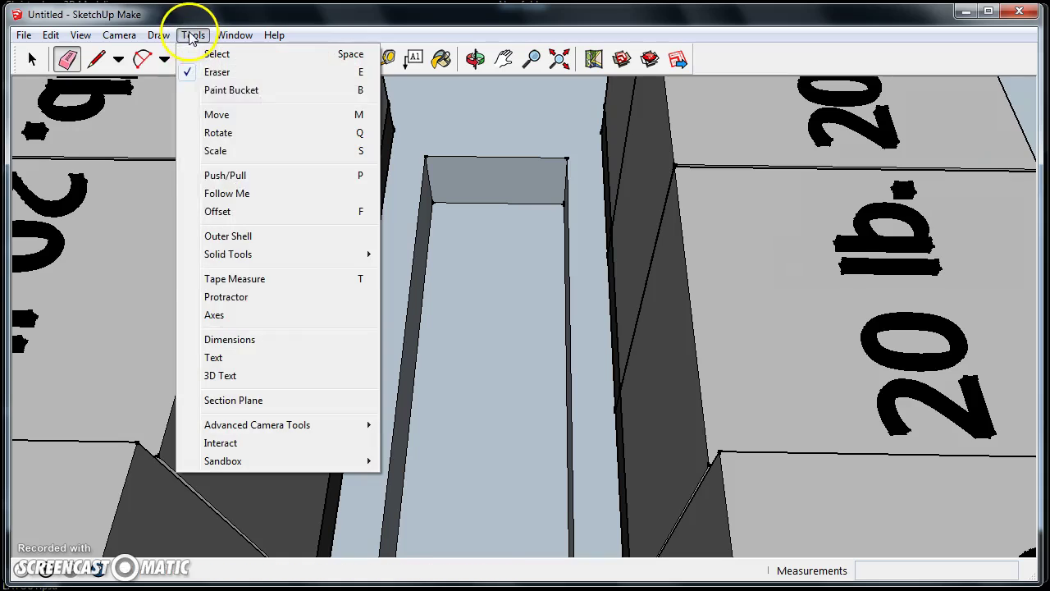
pyautogui.click(237, 342)
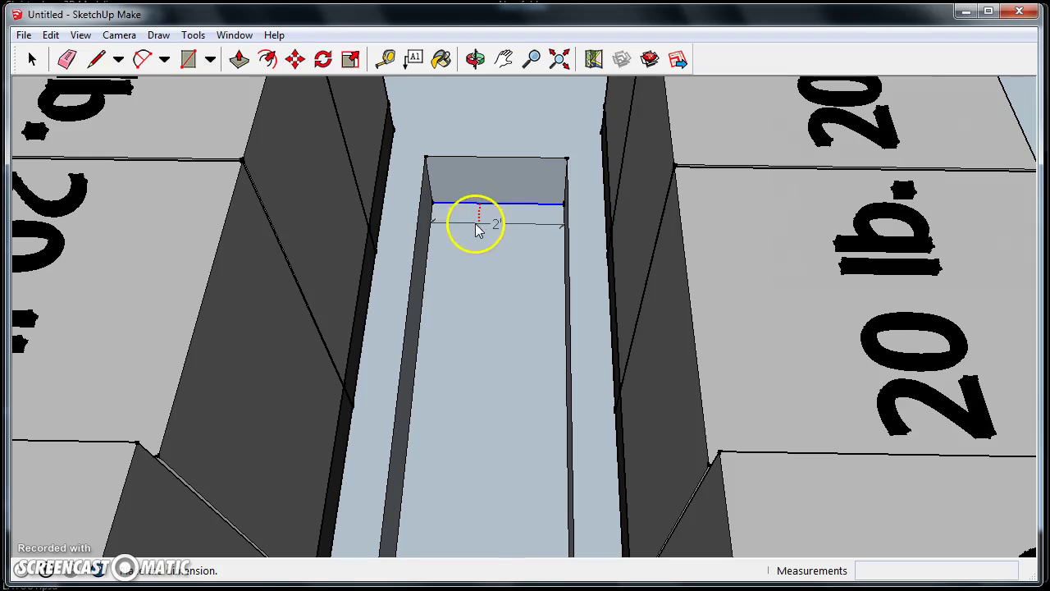
pyautogui.click(450, 256)
pyautogui.moveTo(537, 368); pyautogui.dragTo(545, 277, button='middle')
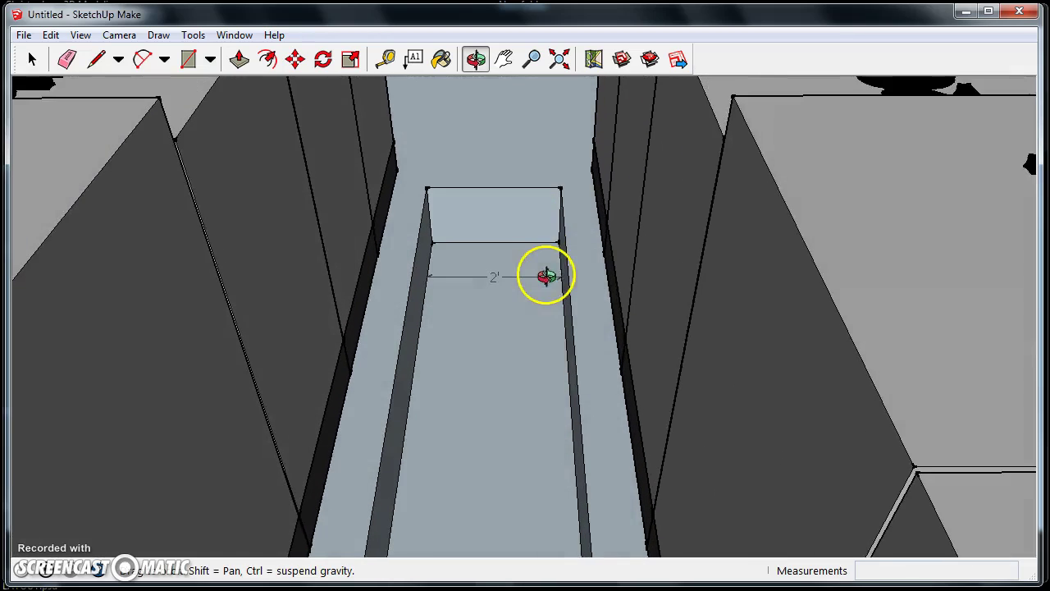
pyautogui.scroll(4, 524, 269)
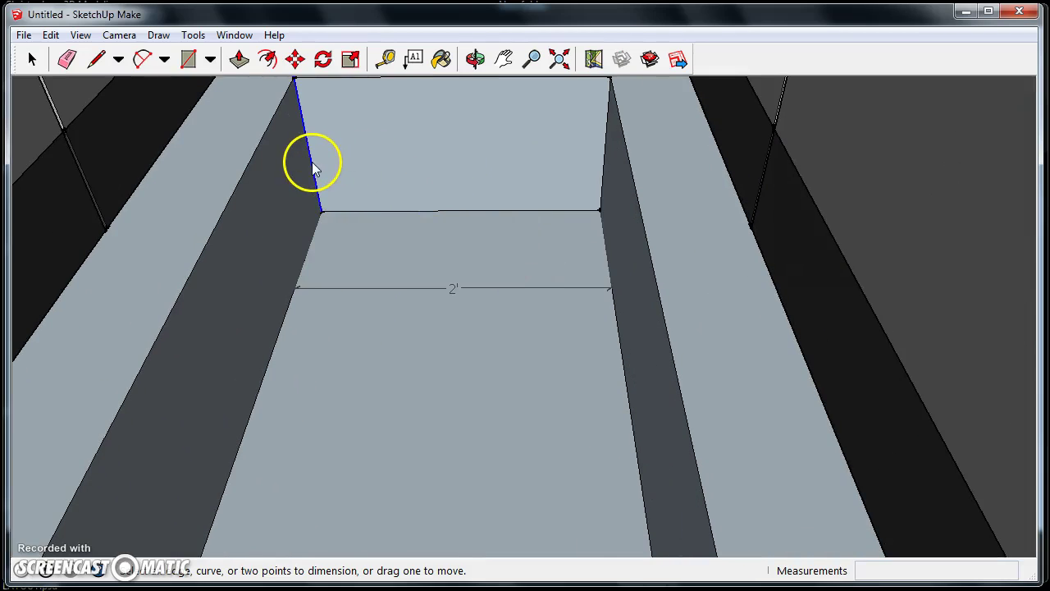
pyautogui.click(313, 169)
pyautogui.click(389, 169)
# Step: Dimension the trough's long side at 18' 7 1/8"
pyautogui.keyDown('shift'); pyautogui.moveTo(485, 171); pyautogui.dragTo(491, 229, button='middle'); pyautogui.keyUp('shift')
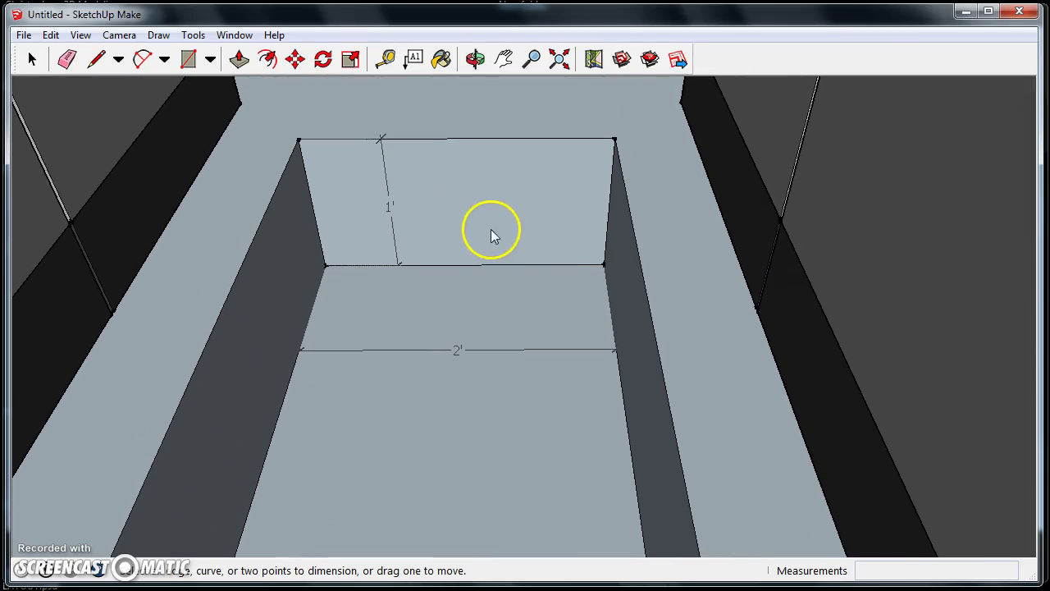
pyautogui.moveTo(550, 270); pyautogui.dragTo(668, 380, button='middle')
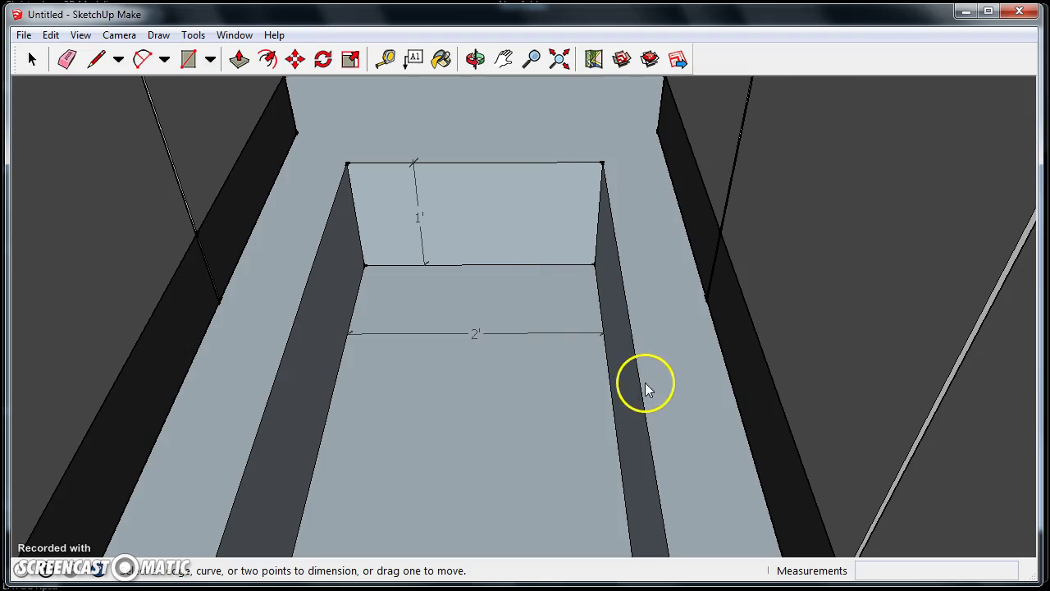
pyautogui.click(670, 384)
pyautogui.scroll(-2, 667, 388)
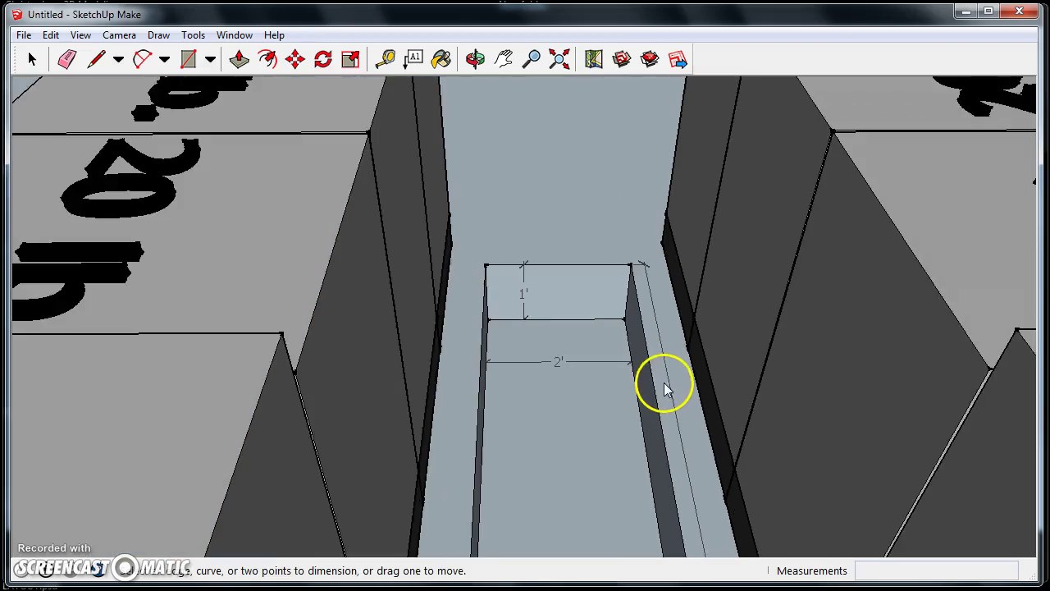
pyautogui.moveTo(666, 387); pyautogui.dragTo(488, 317, button='middle')
pyautogui.moveTo(431, 296); pyautogui.dragTo(484, 275, button='middle')
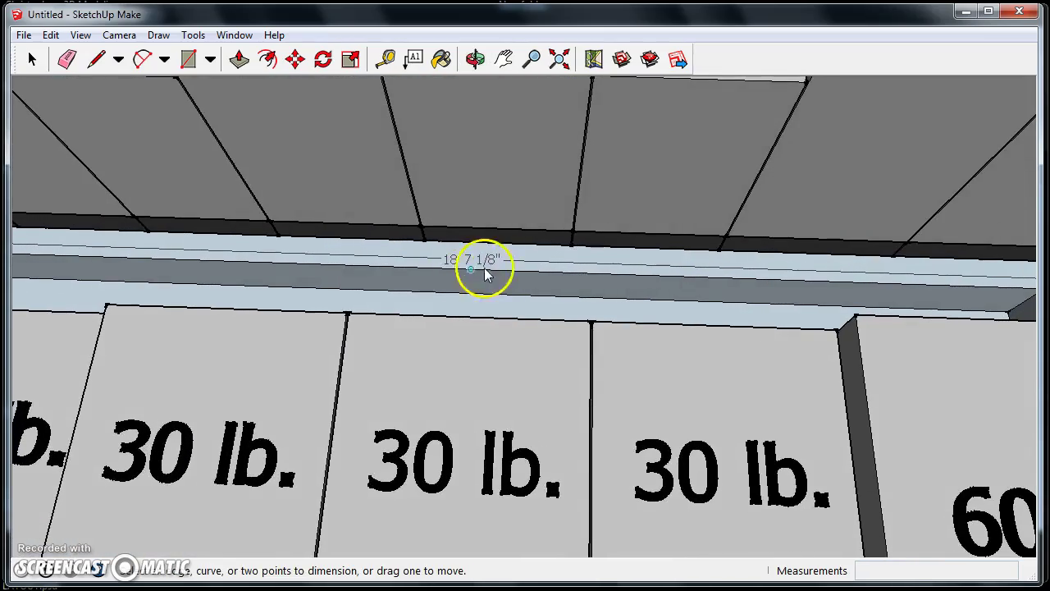
pyautogui.moveTo(503, 205); pyautogui.dragTo(499, 317, button='middle')
pyautogui.scroll(-2, 489, 328)
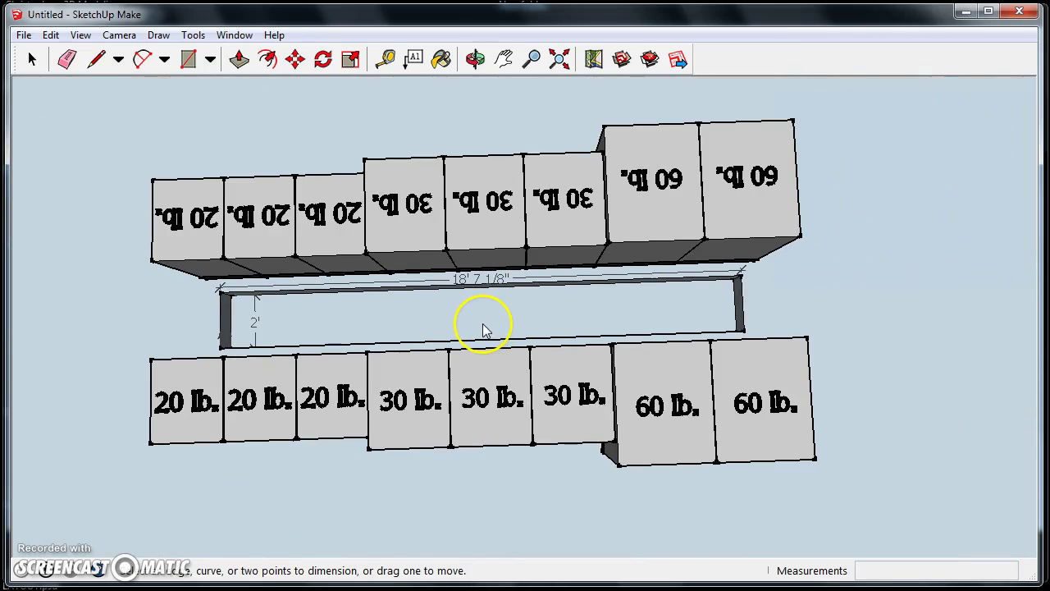